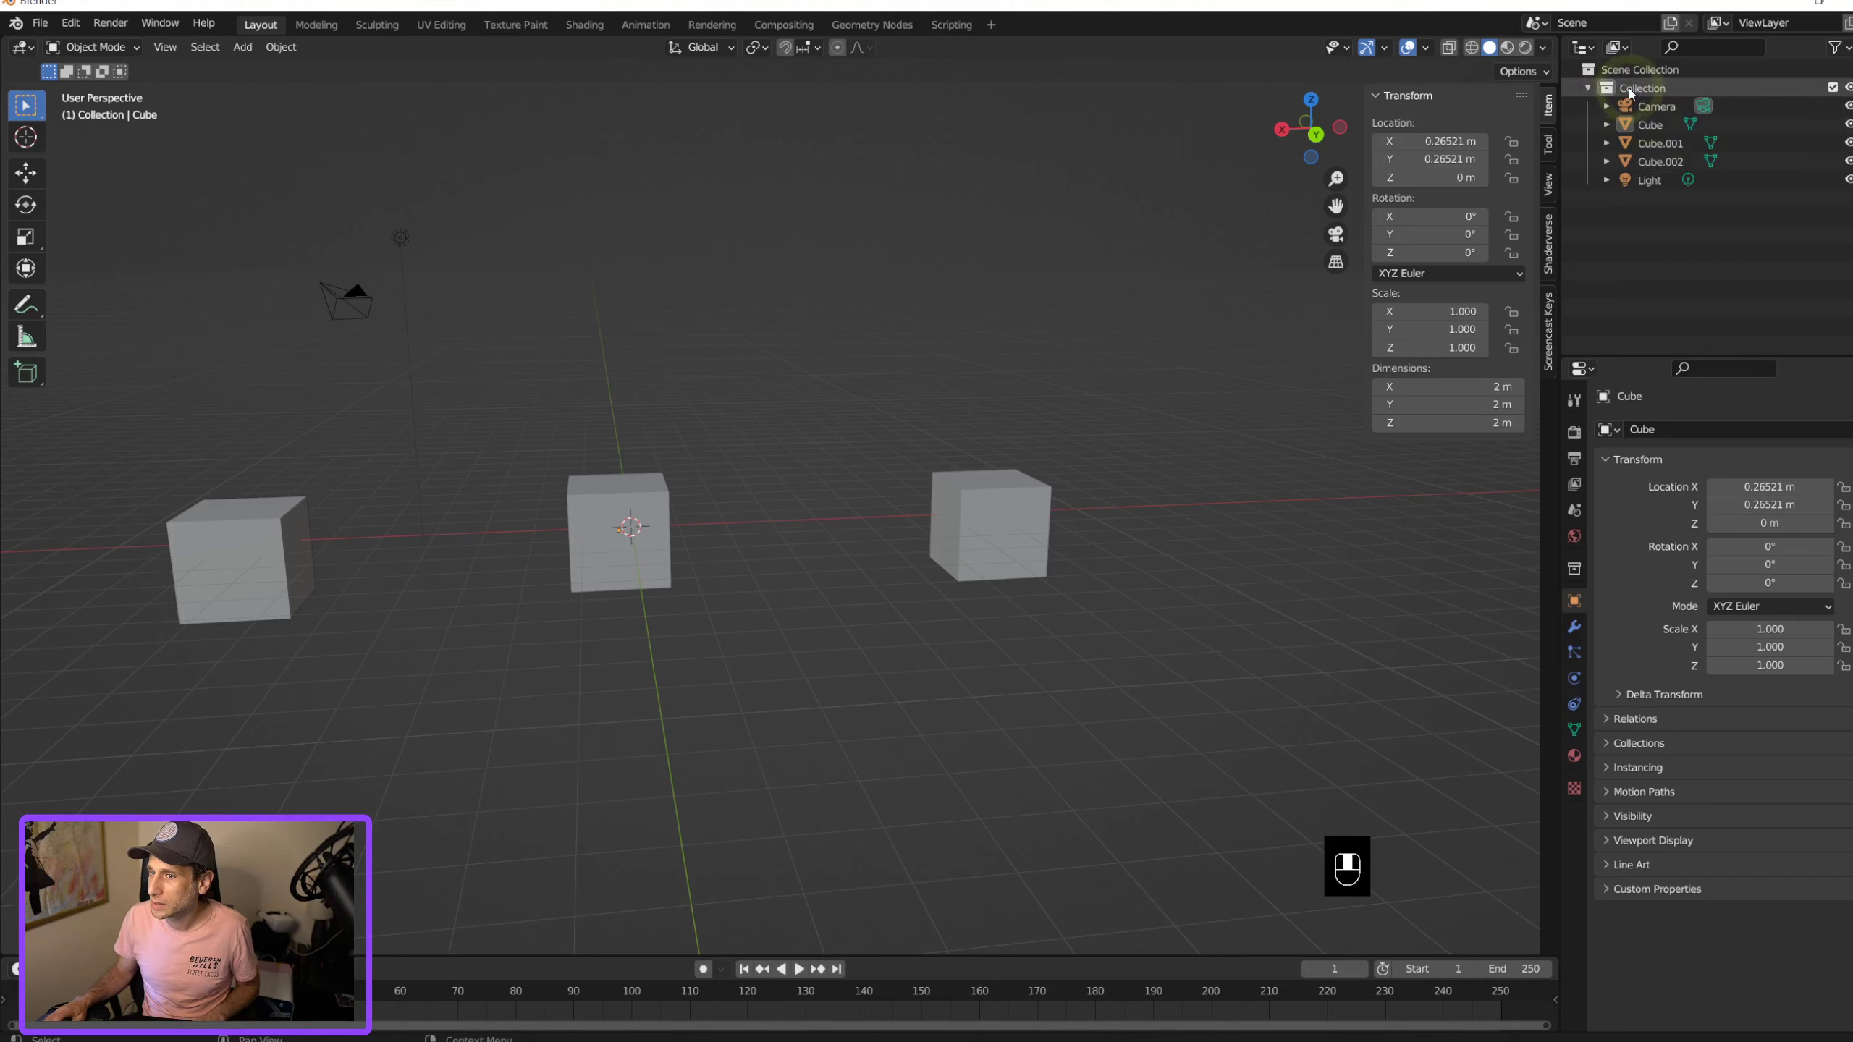
Step: Create a new collection directly under the Scene Collection
click(1588, 87)
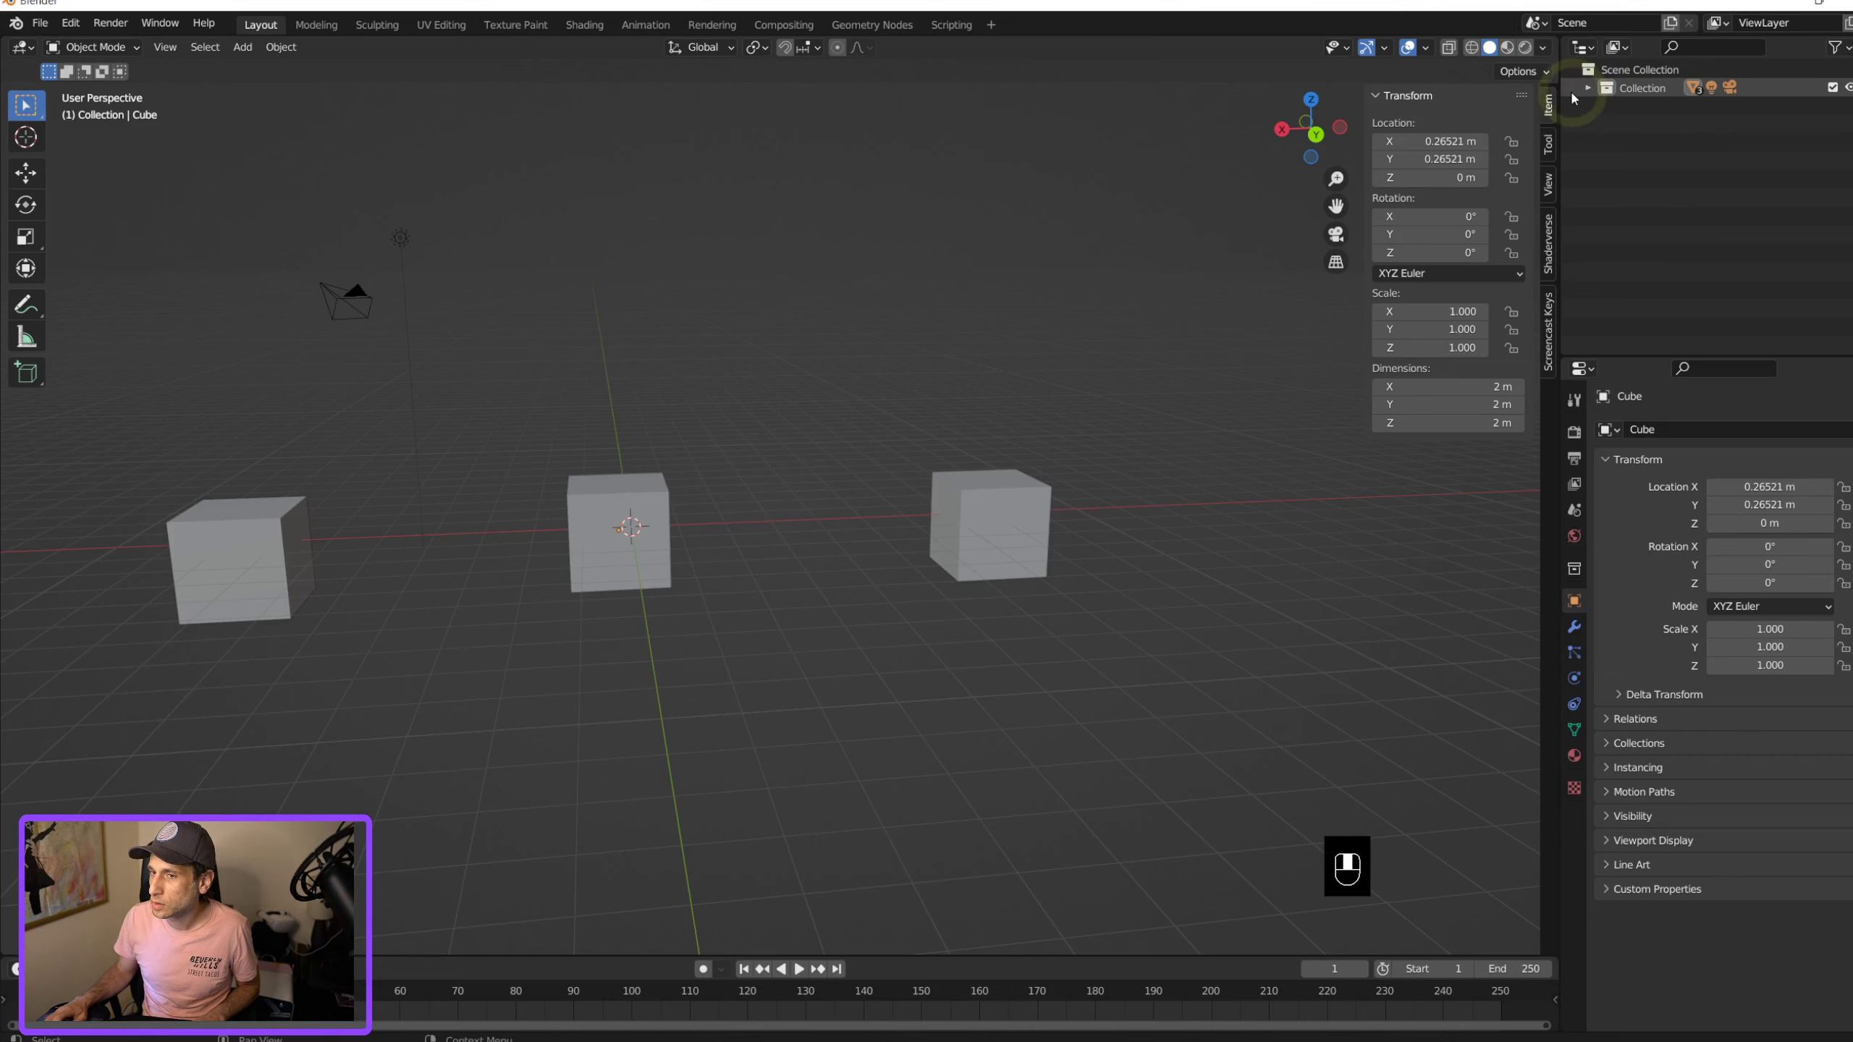
click(1584, 88)
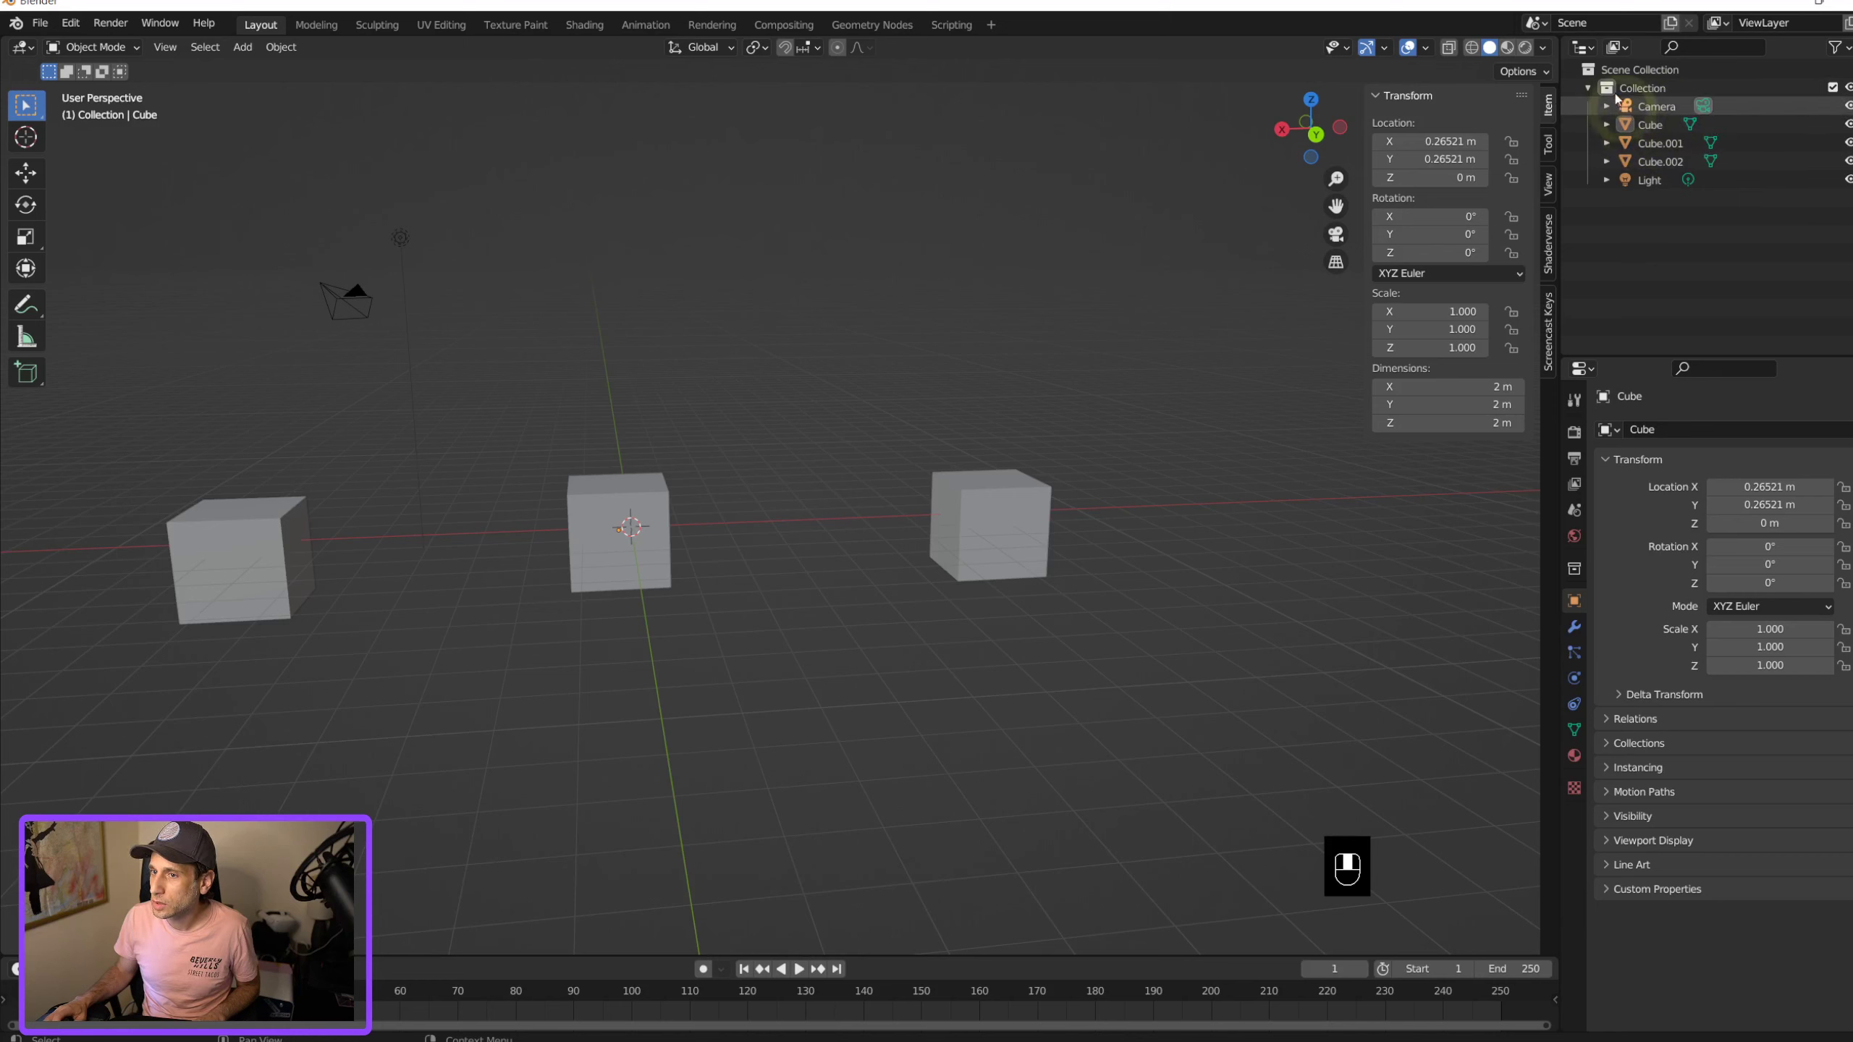
right_click(1612, 70)
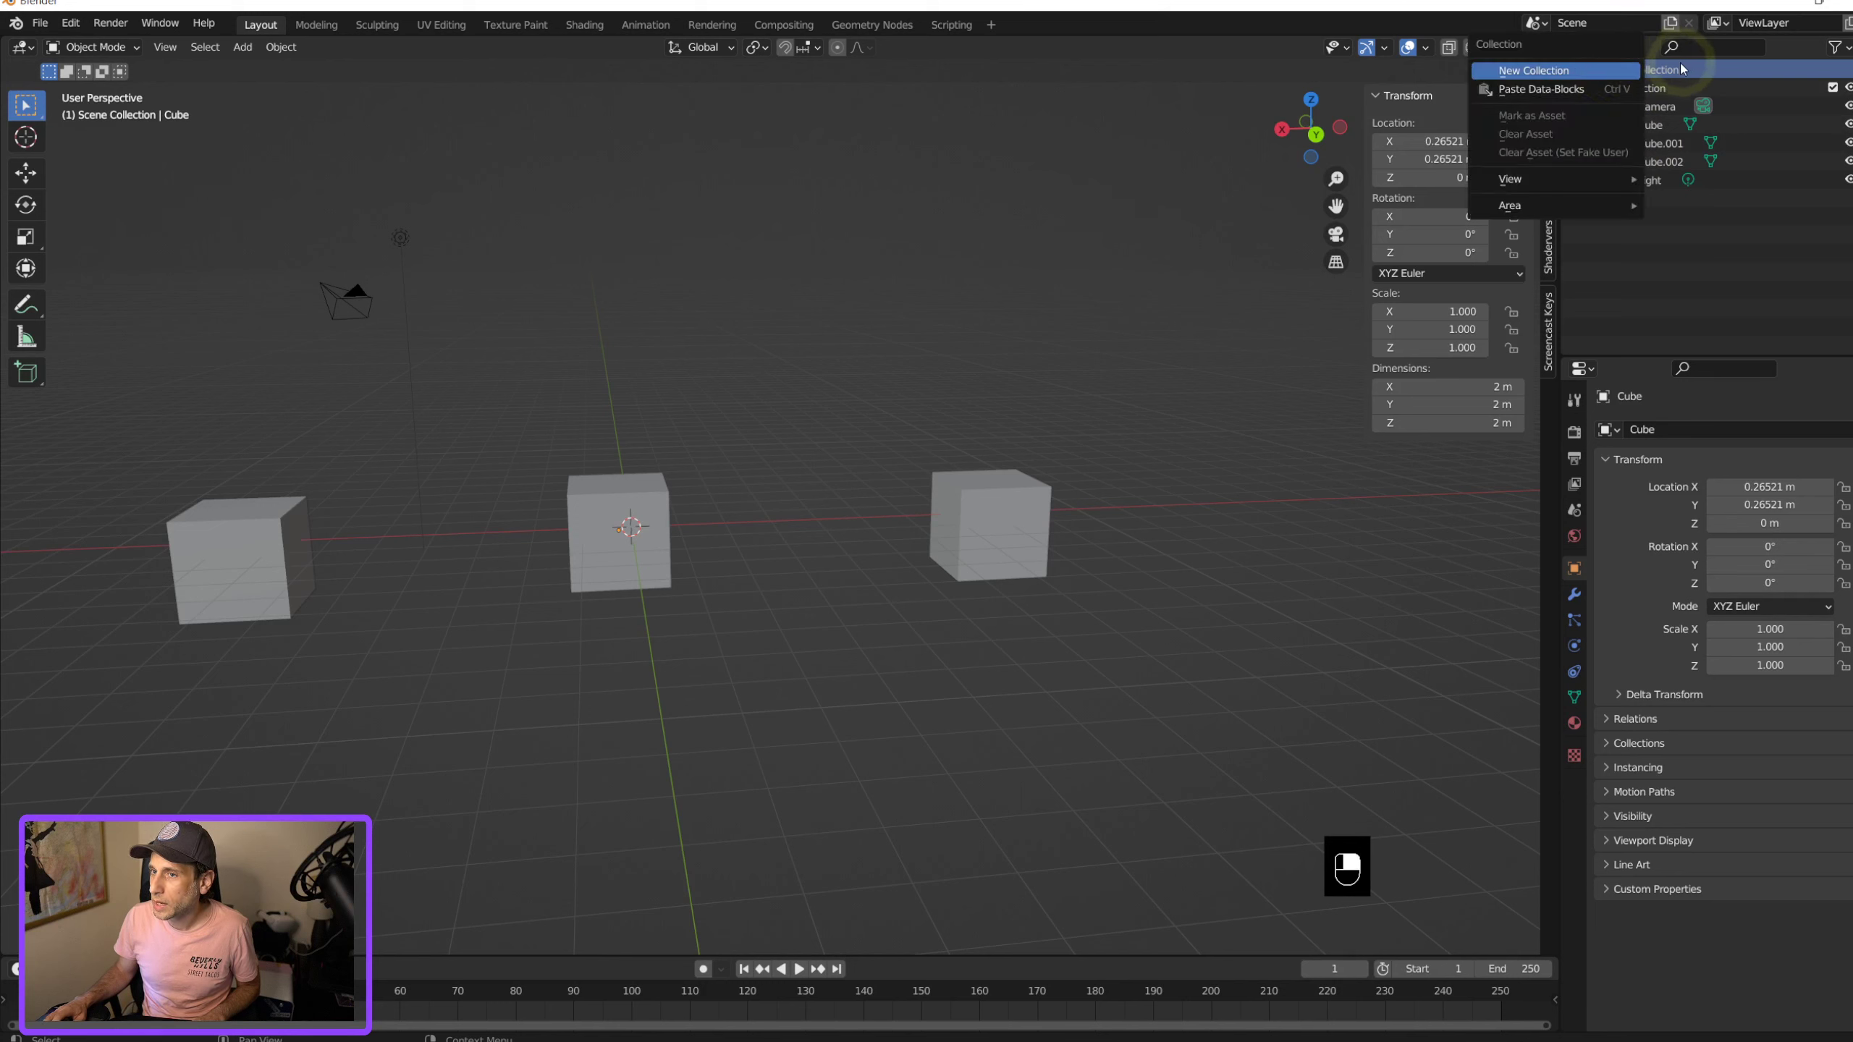
key(Escape)
right_click(1631, 71)
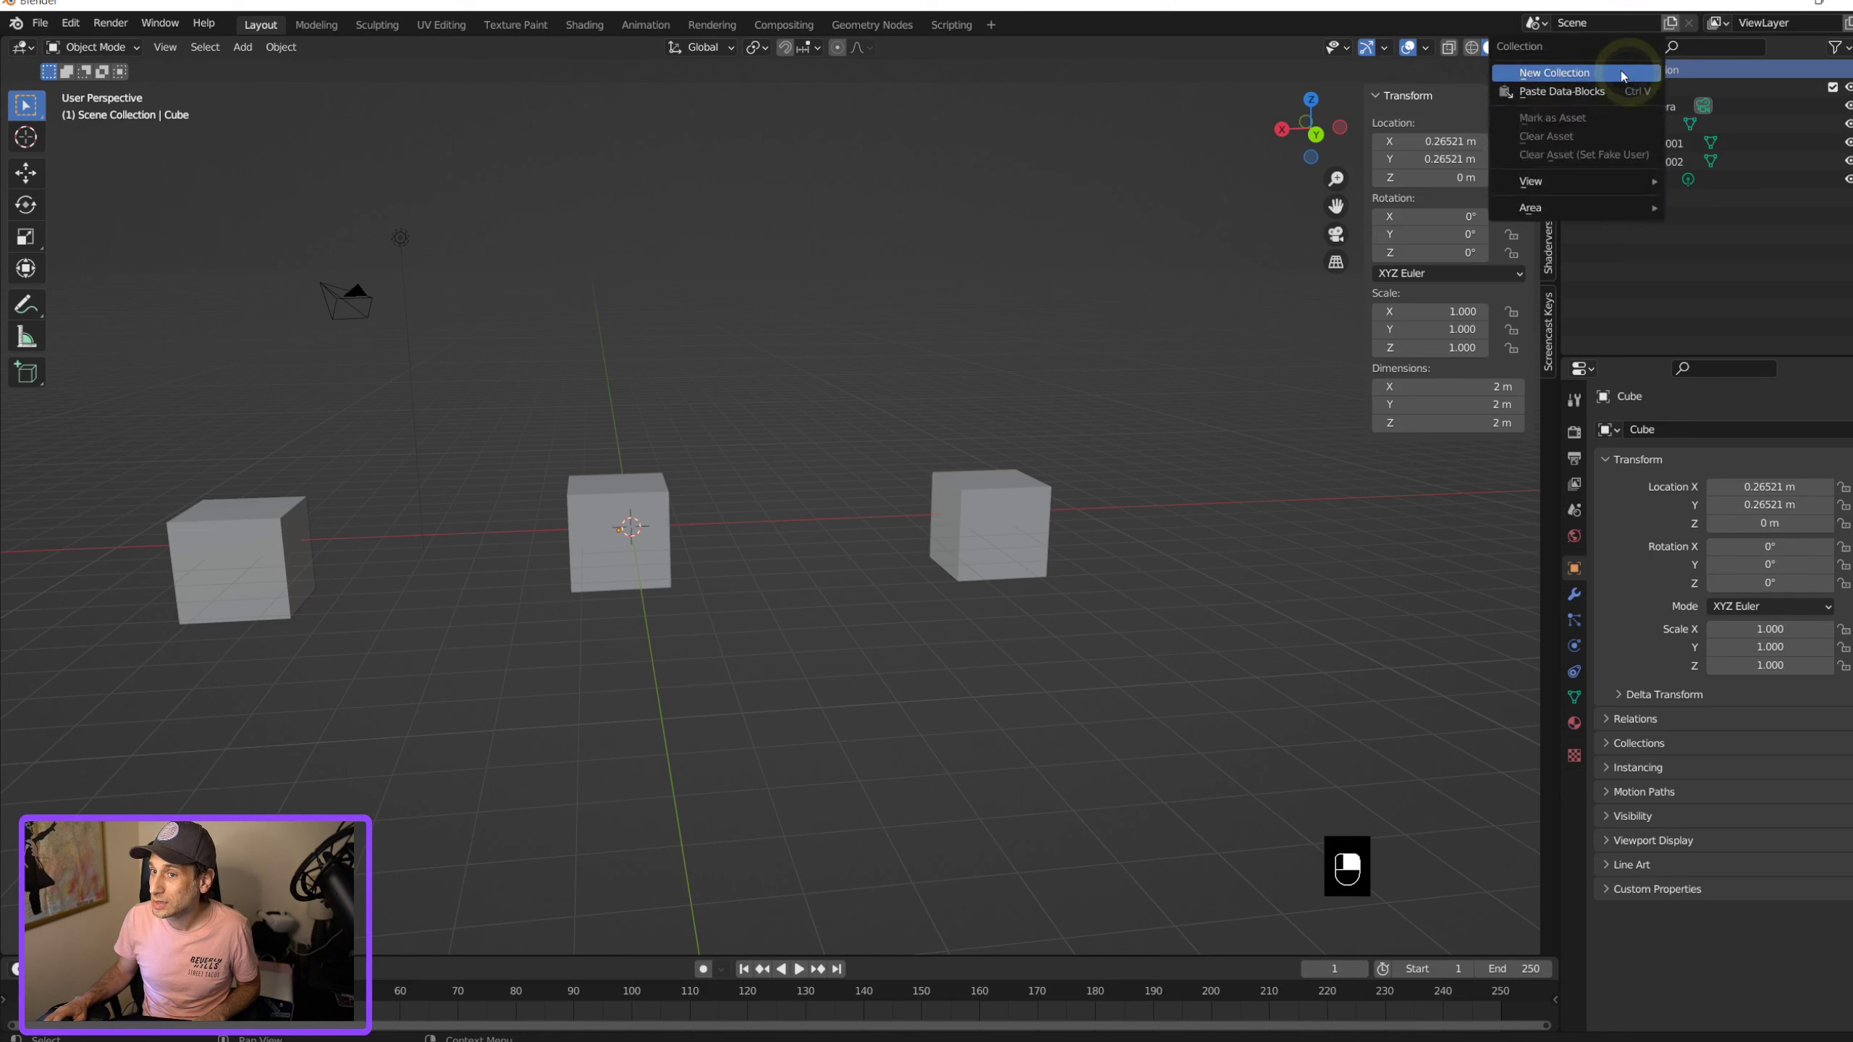
click(1578, 74)
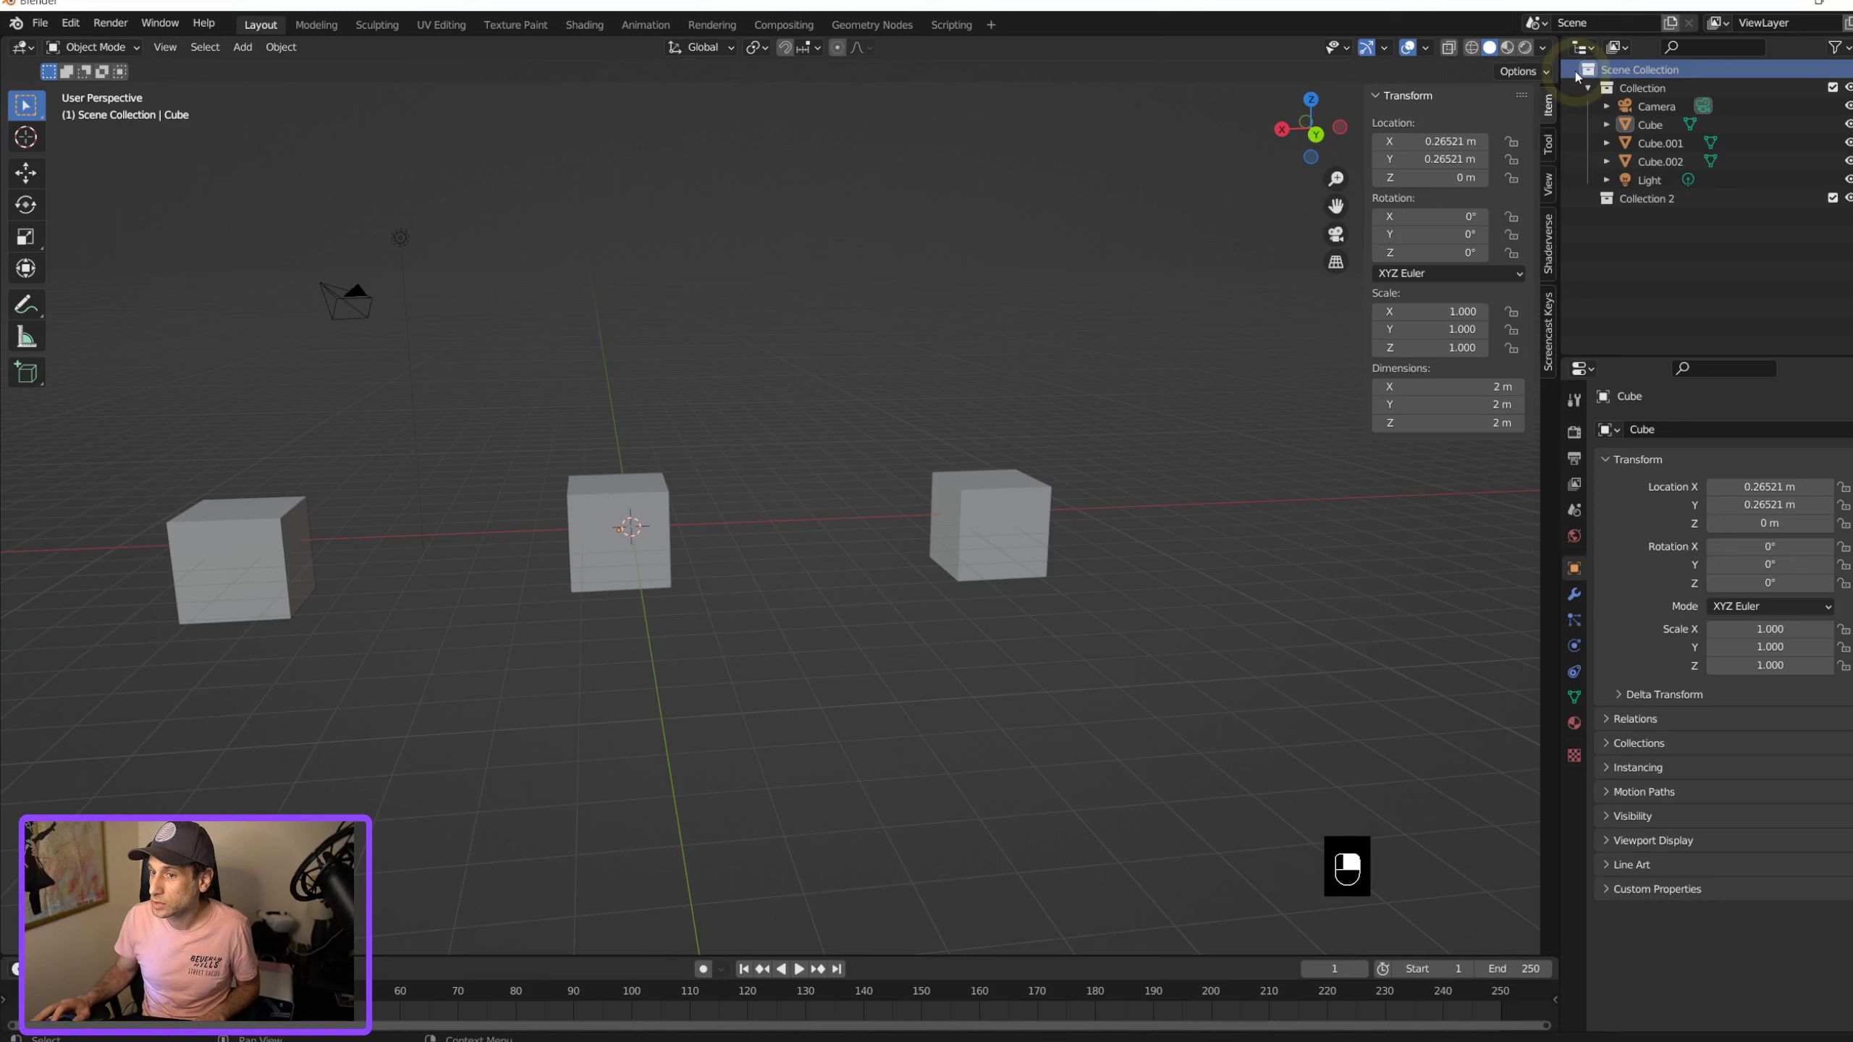
Step: Rename the new collection to Coin
click(1645, 205)
double_click(1655, 198)
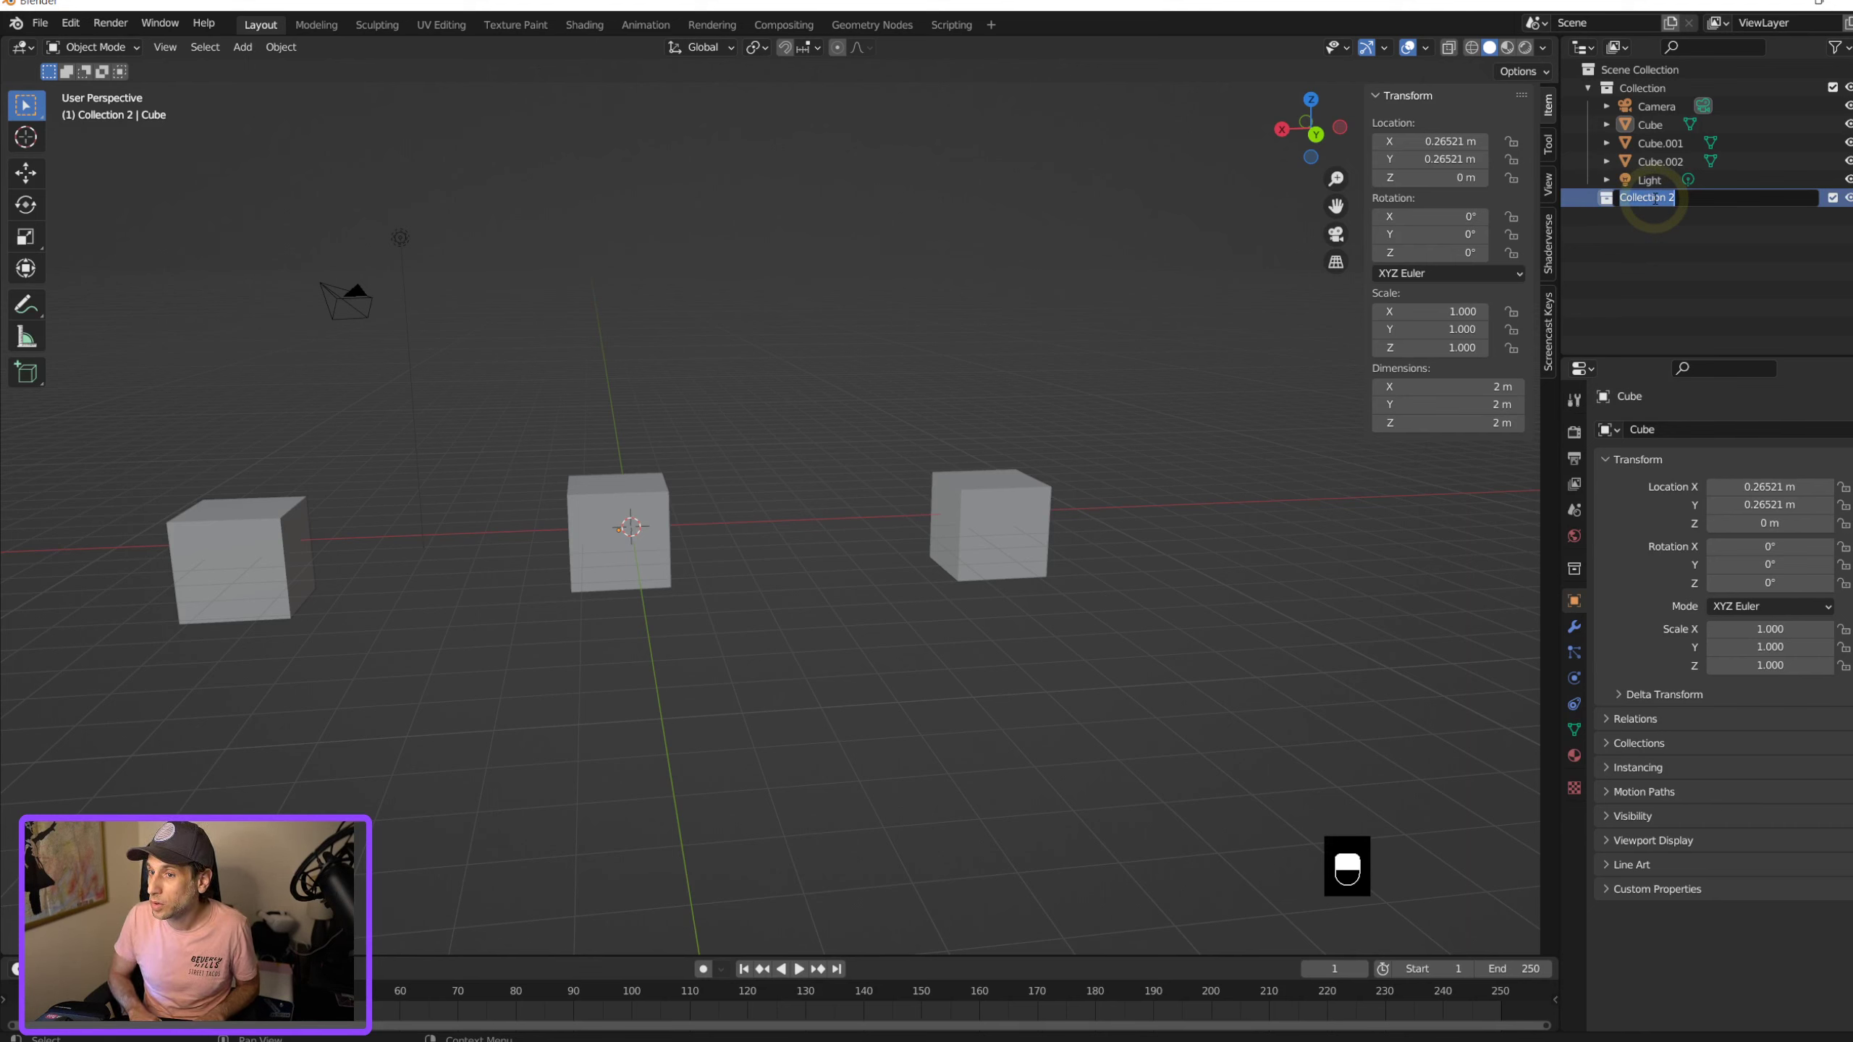
text(Coin)
key(Return)
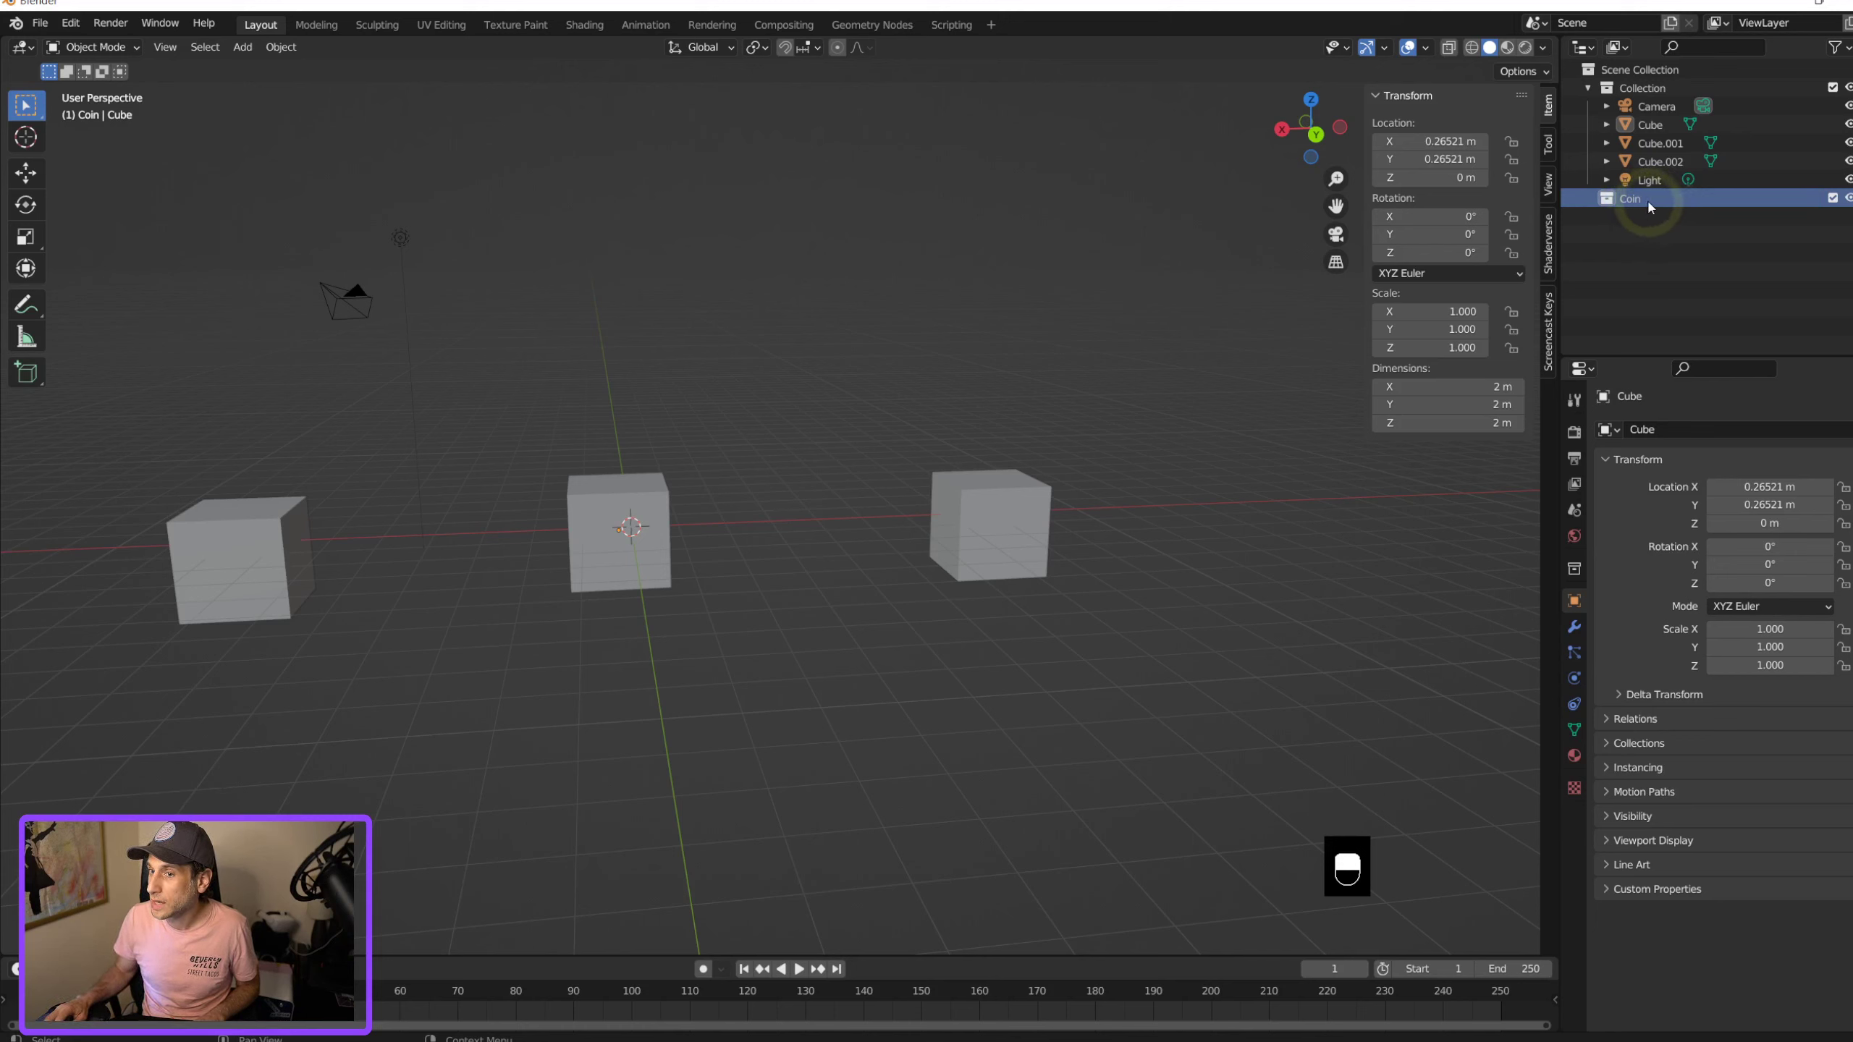
Step: With the Coin collection selected, import the glTF 2.0 file animated-coin.glb from the coin project folder
double_click(1636, 200)
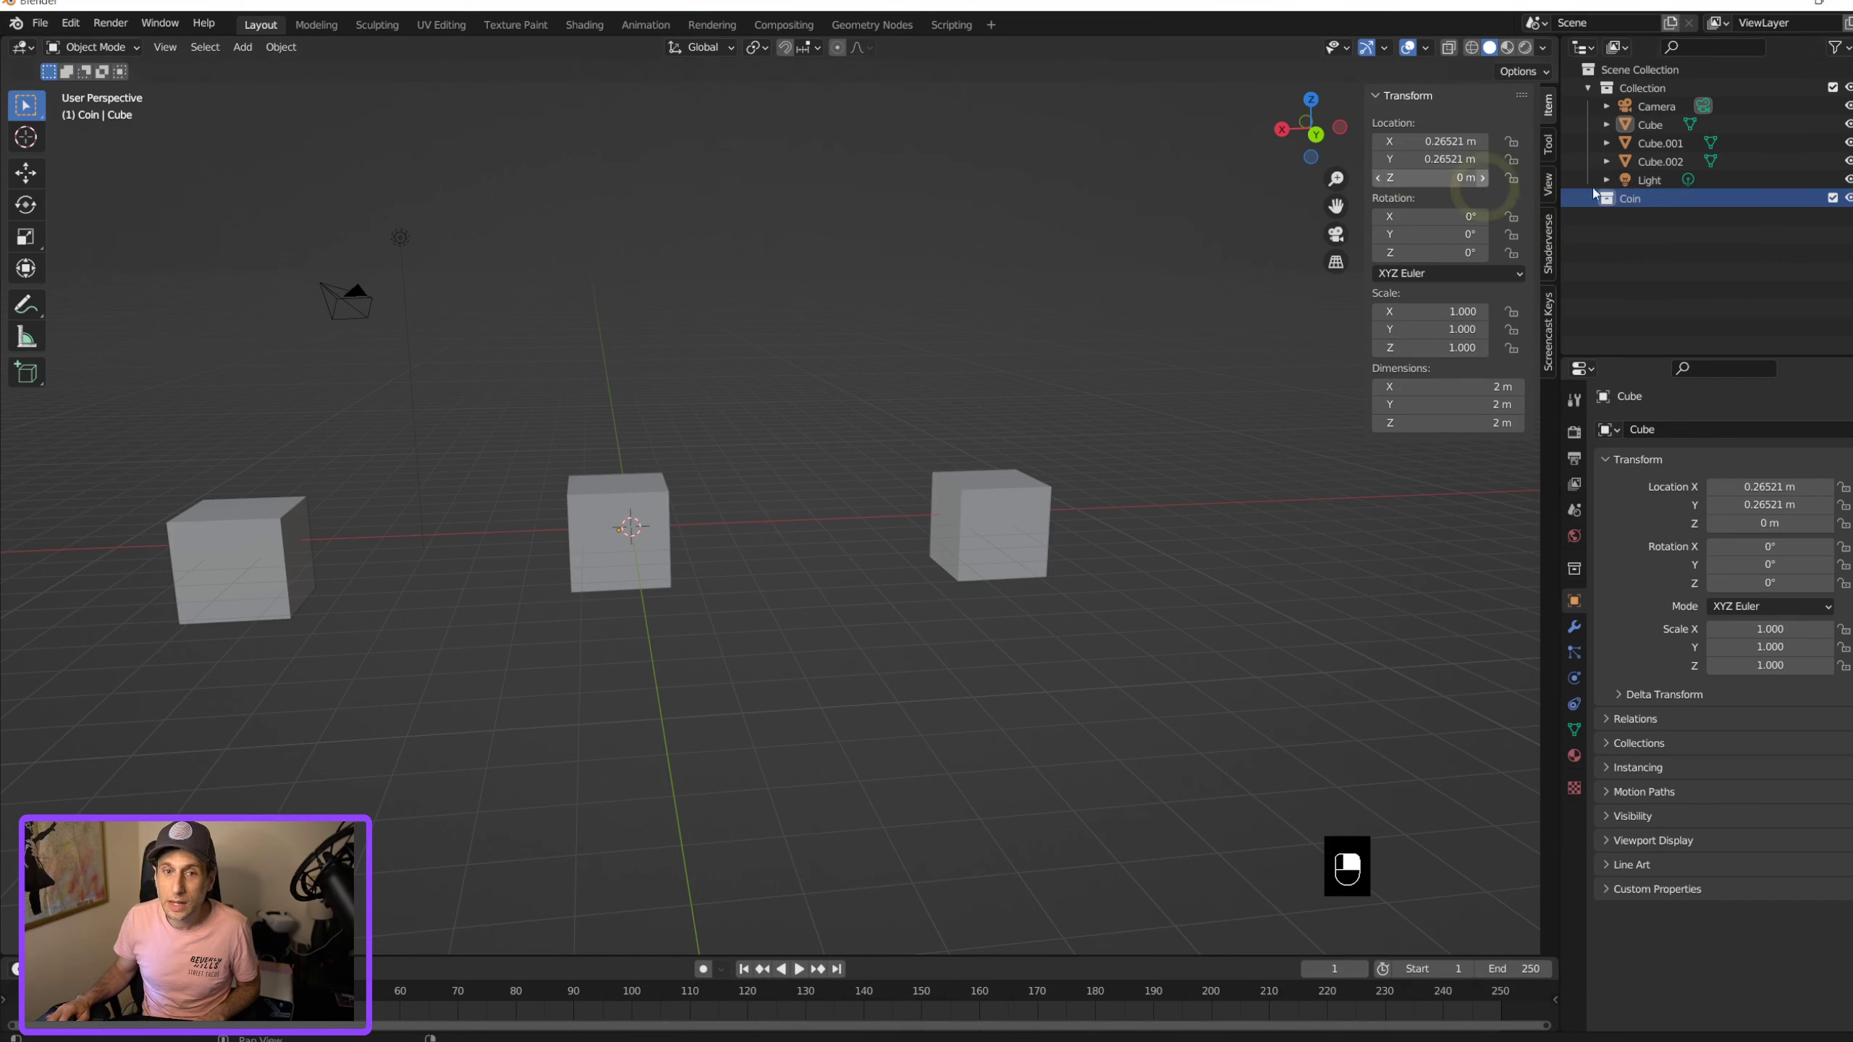
click(1631, 204)
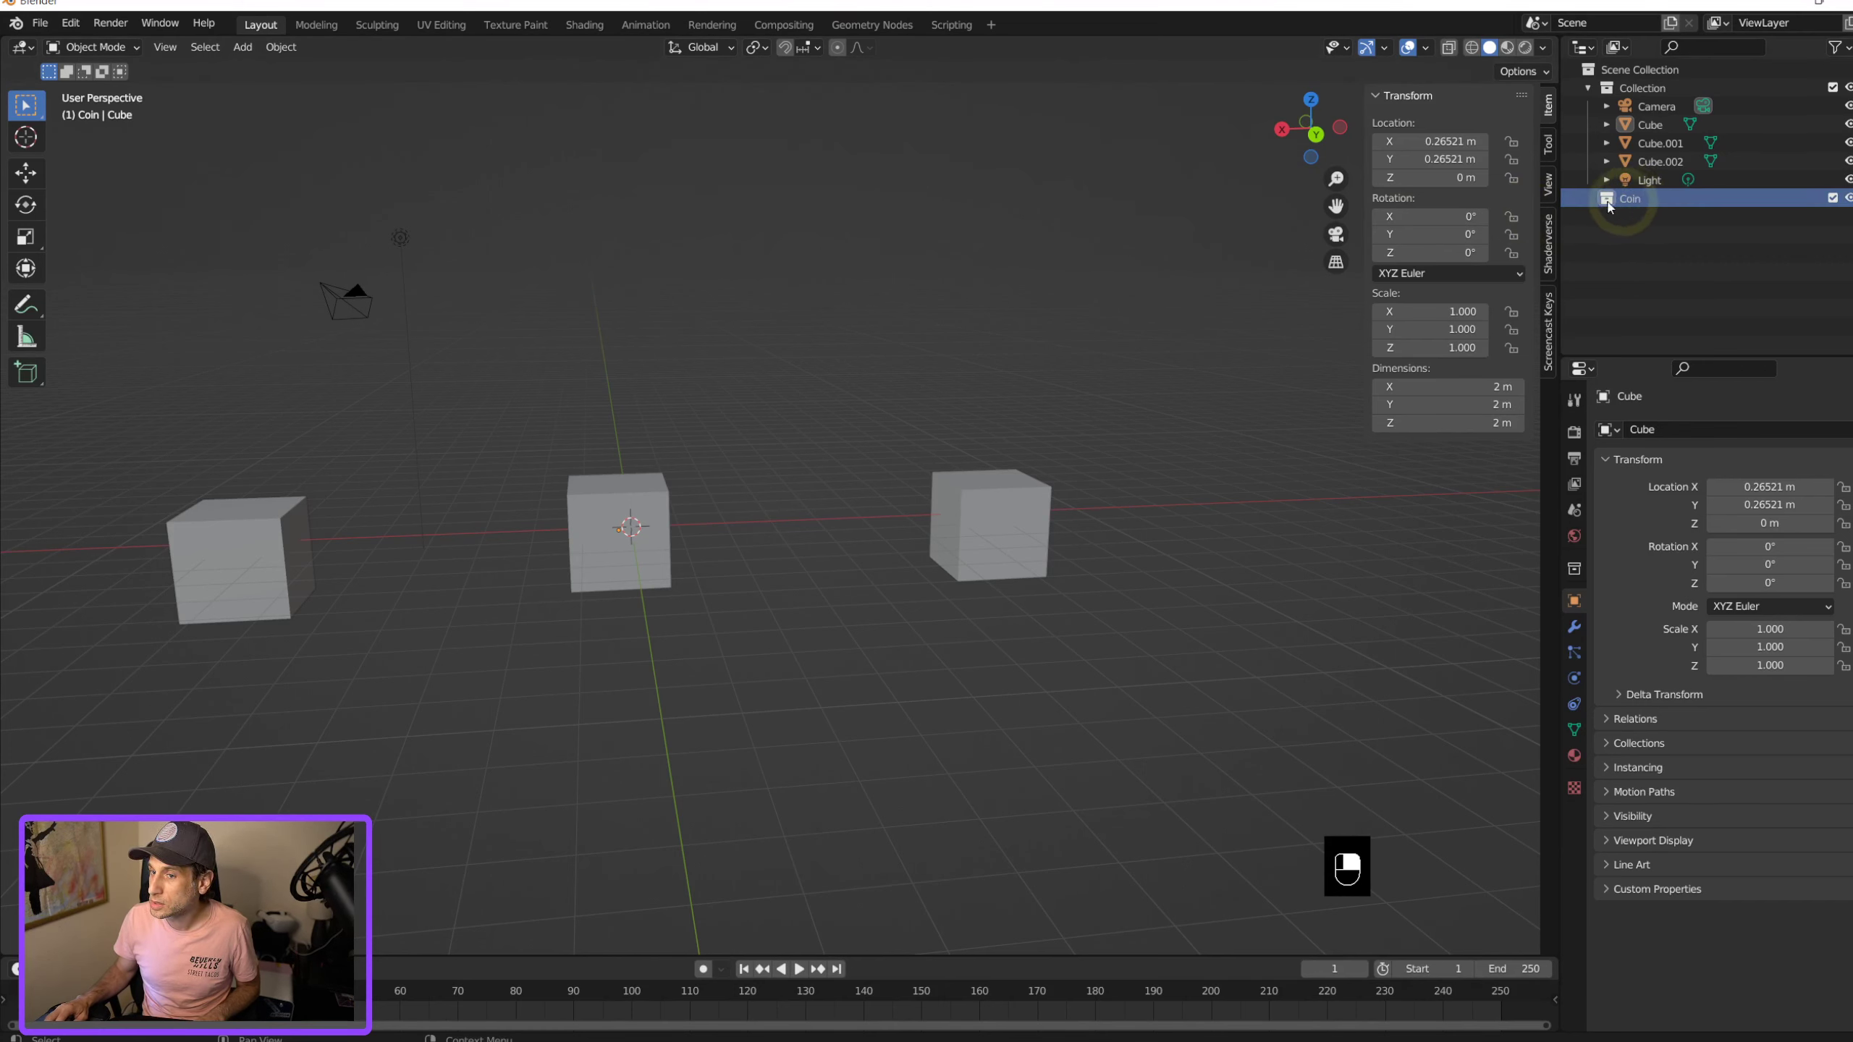
click(39, 24)
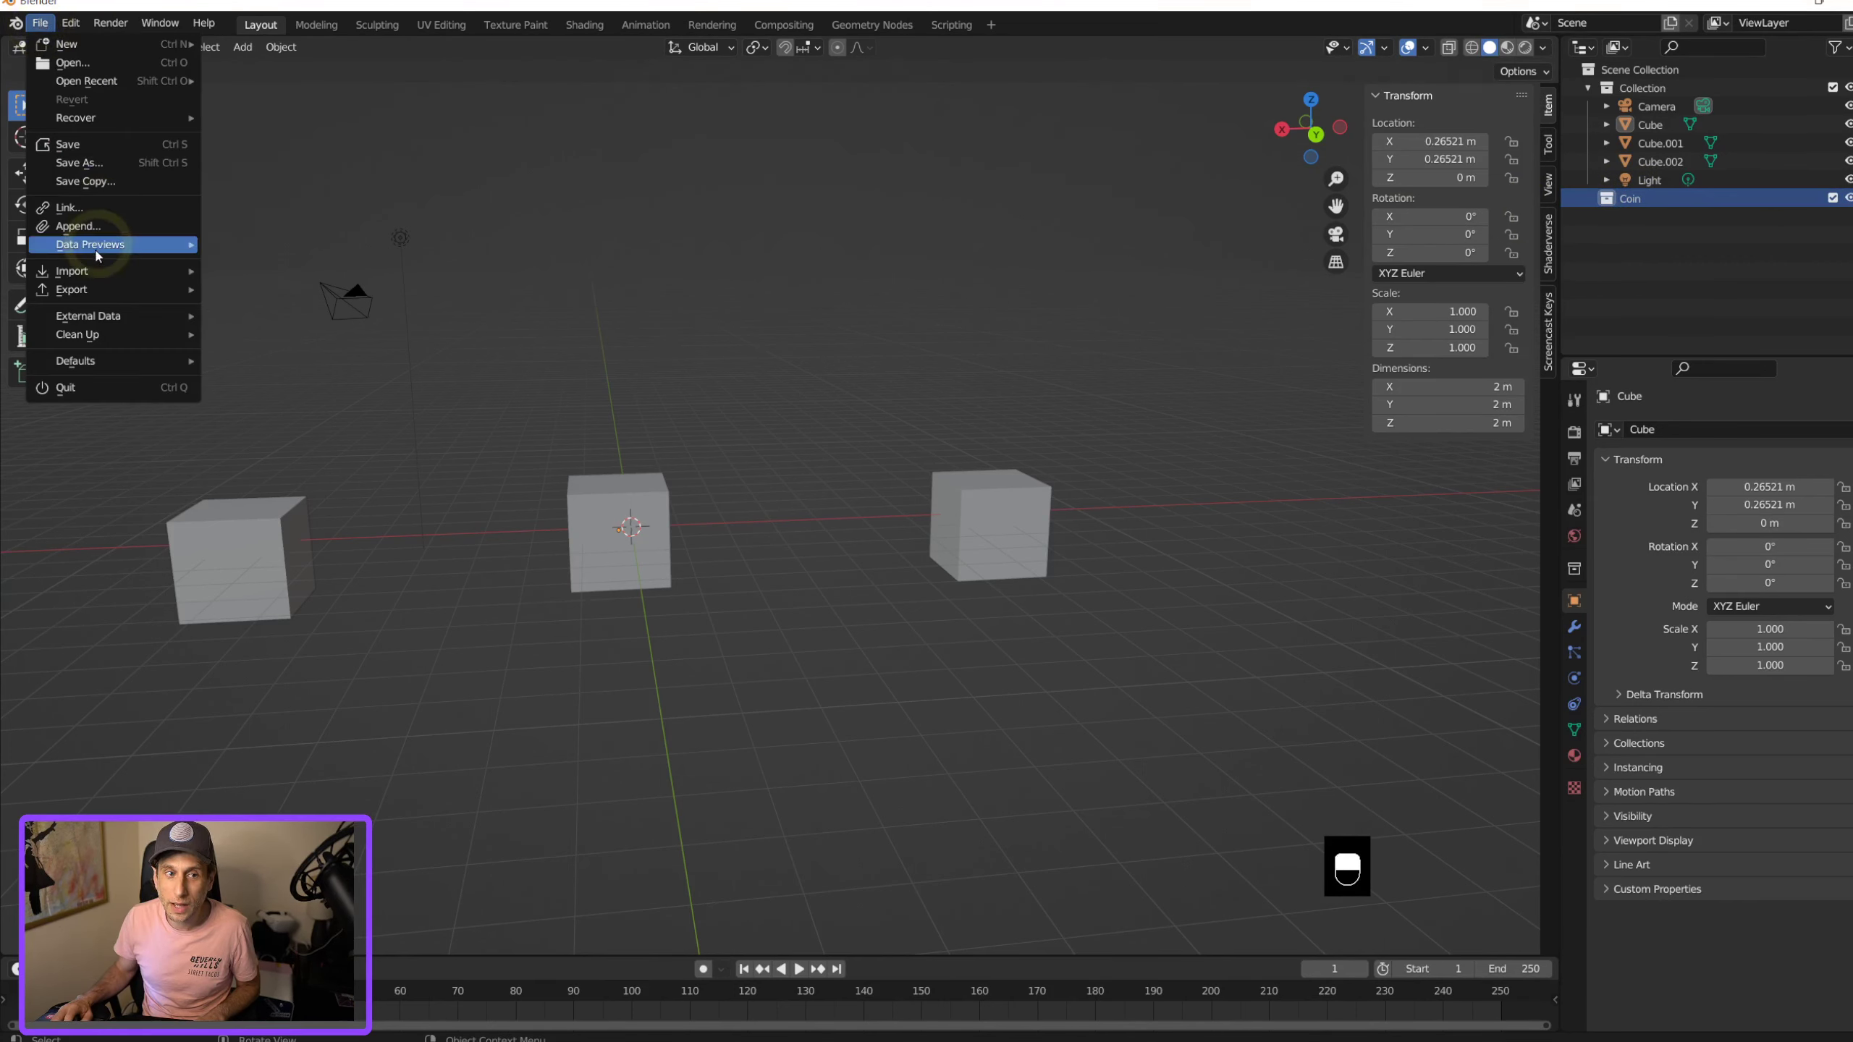
click(93, 272)
click(296, 456)
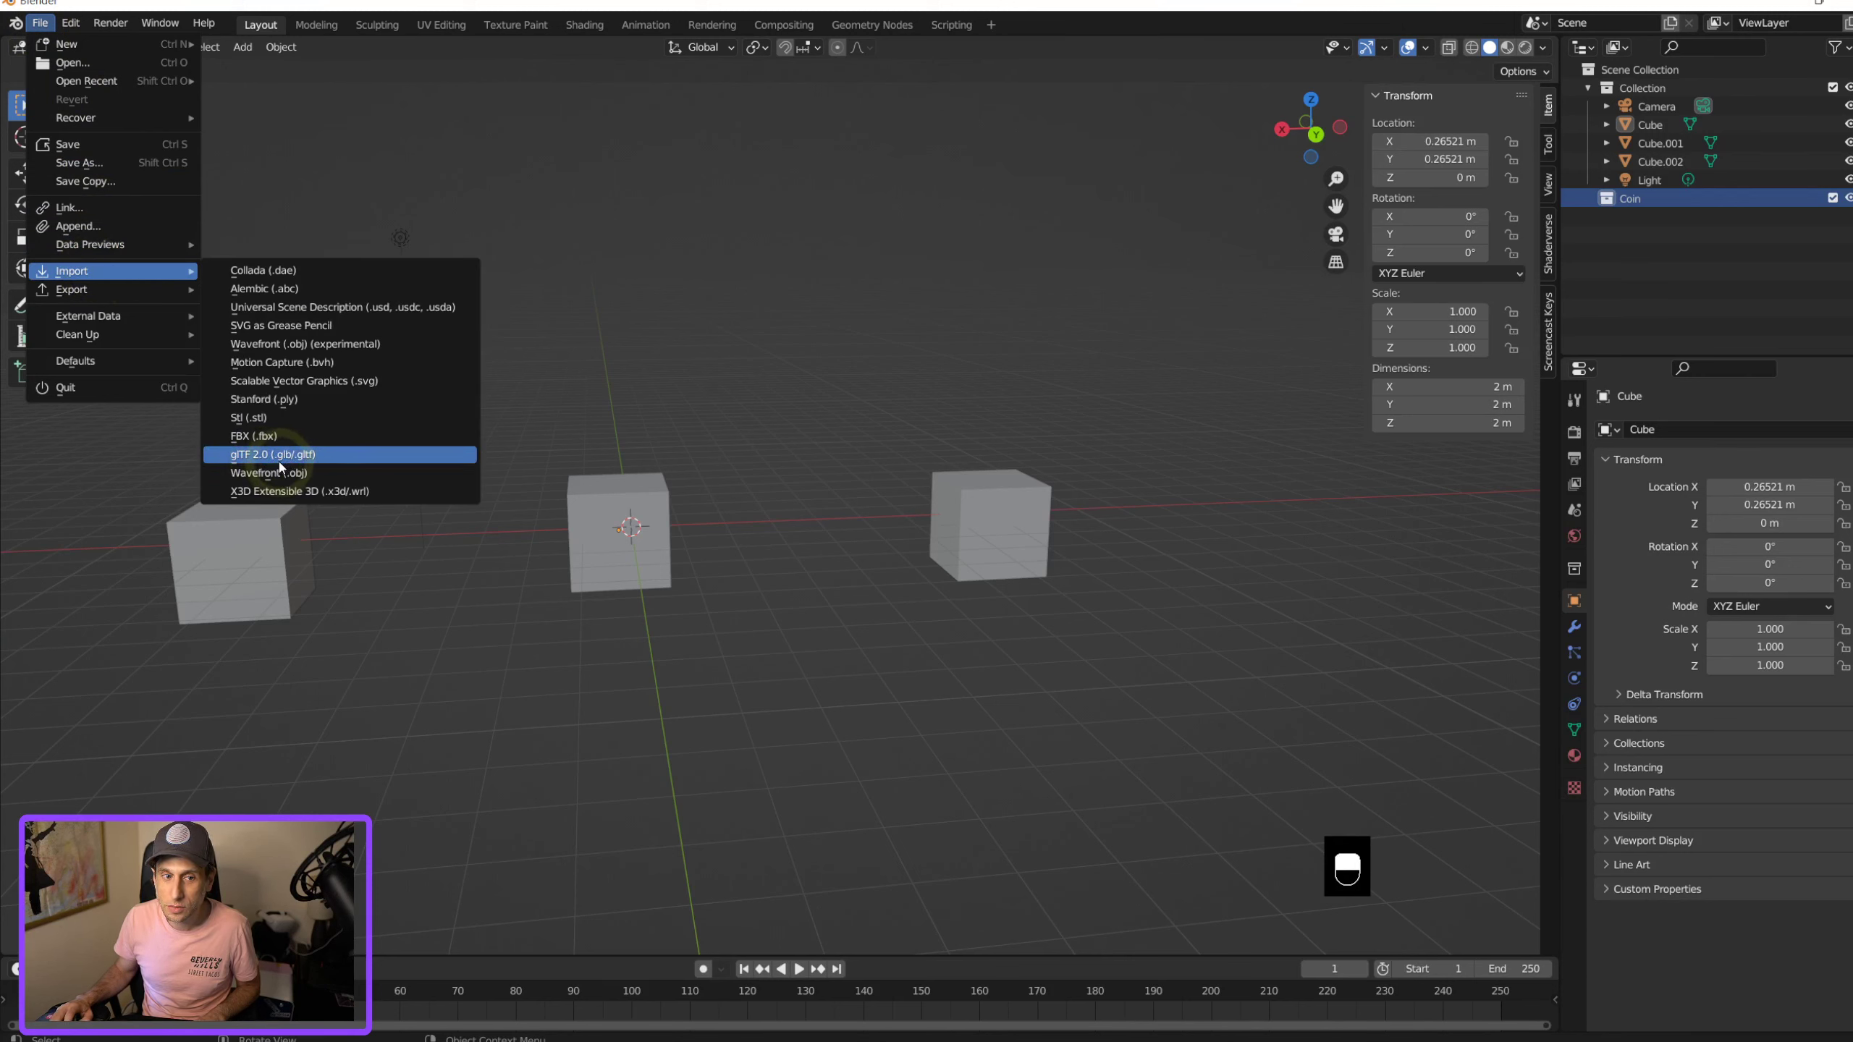
click(317, 458)
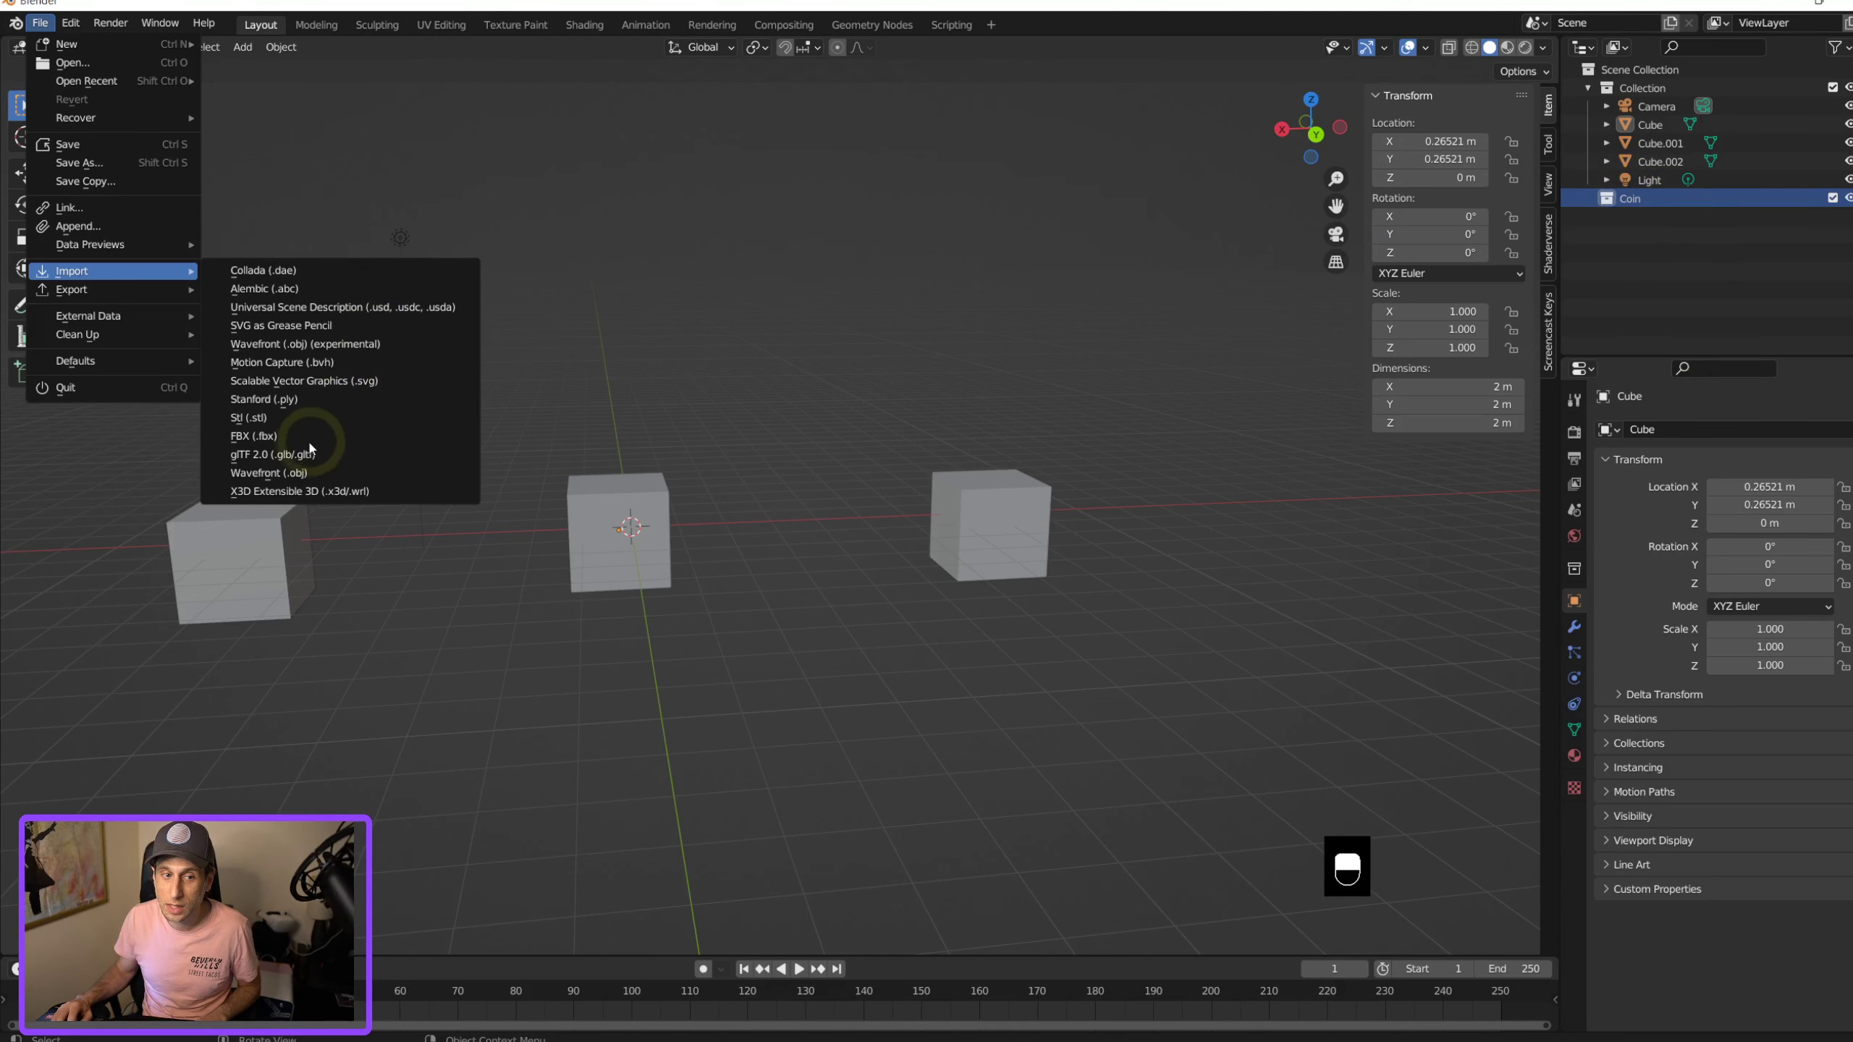
click(291, 454)
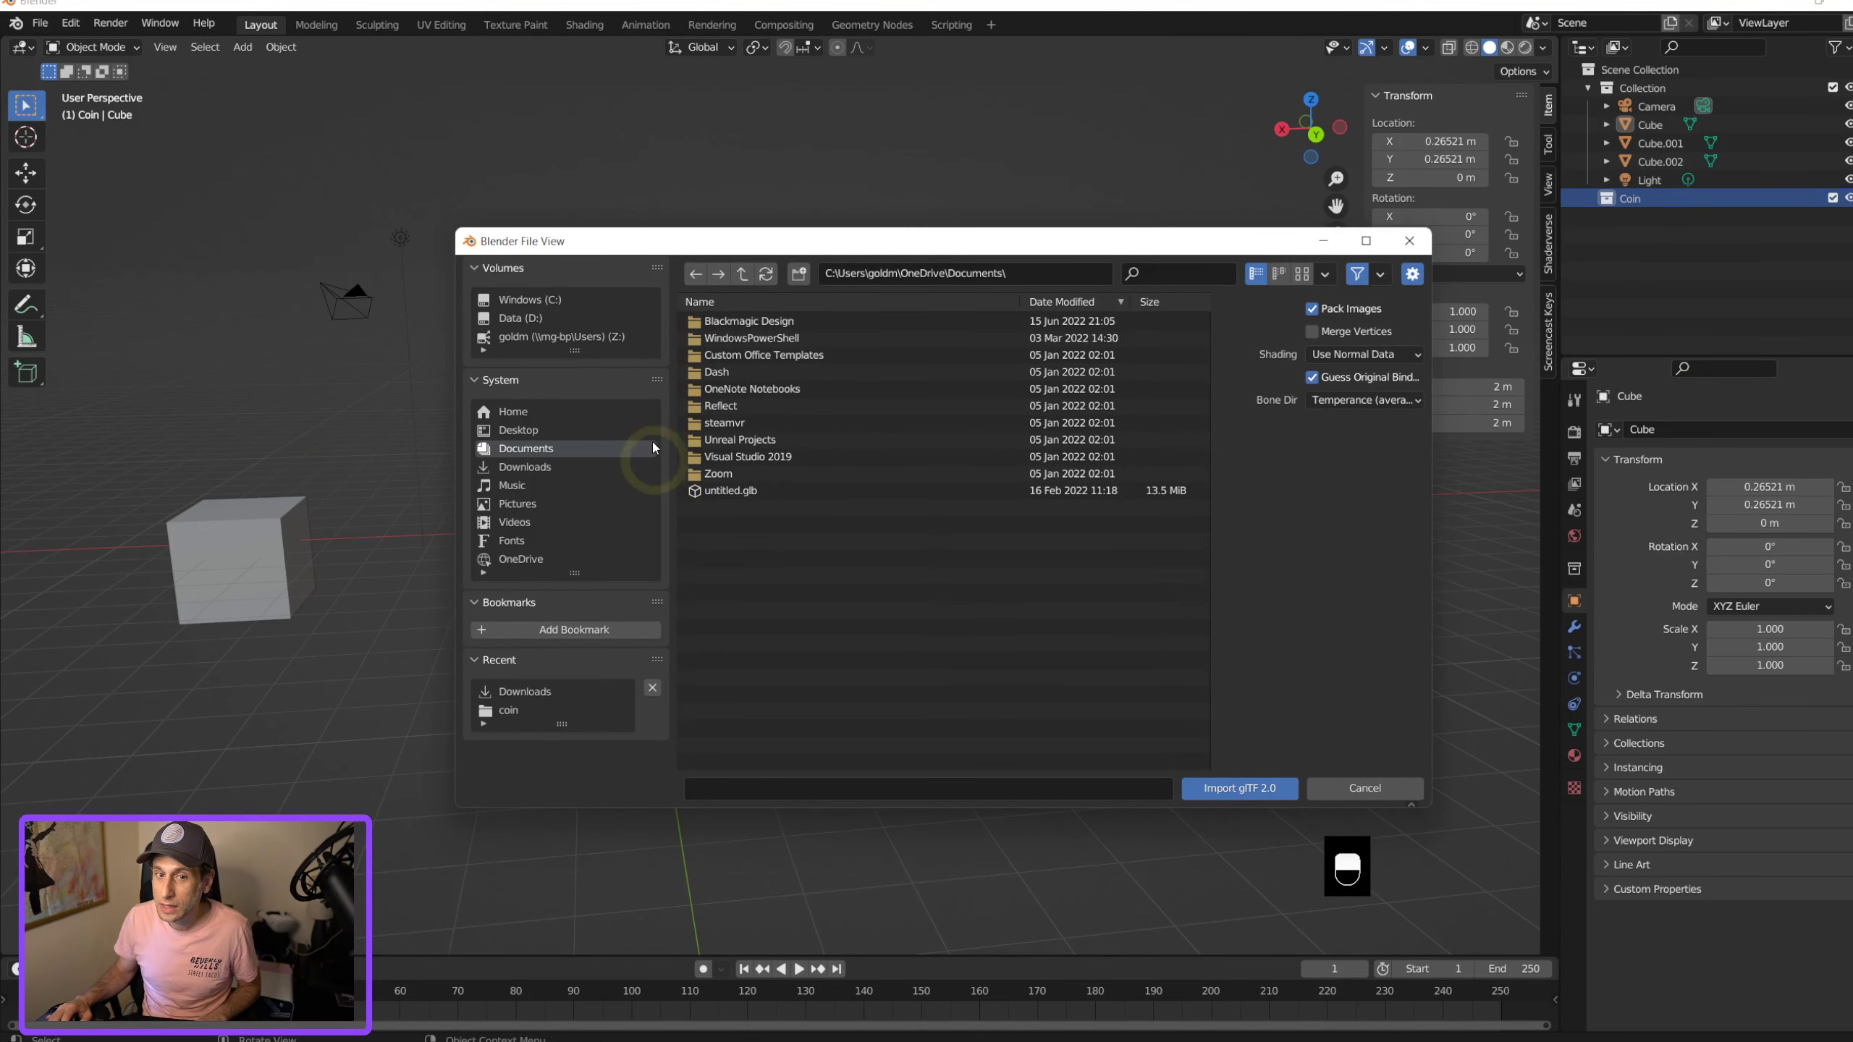
click(508, 710)
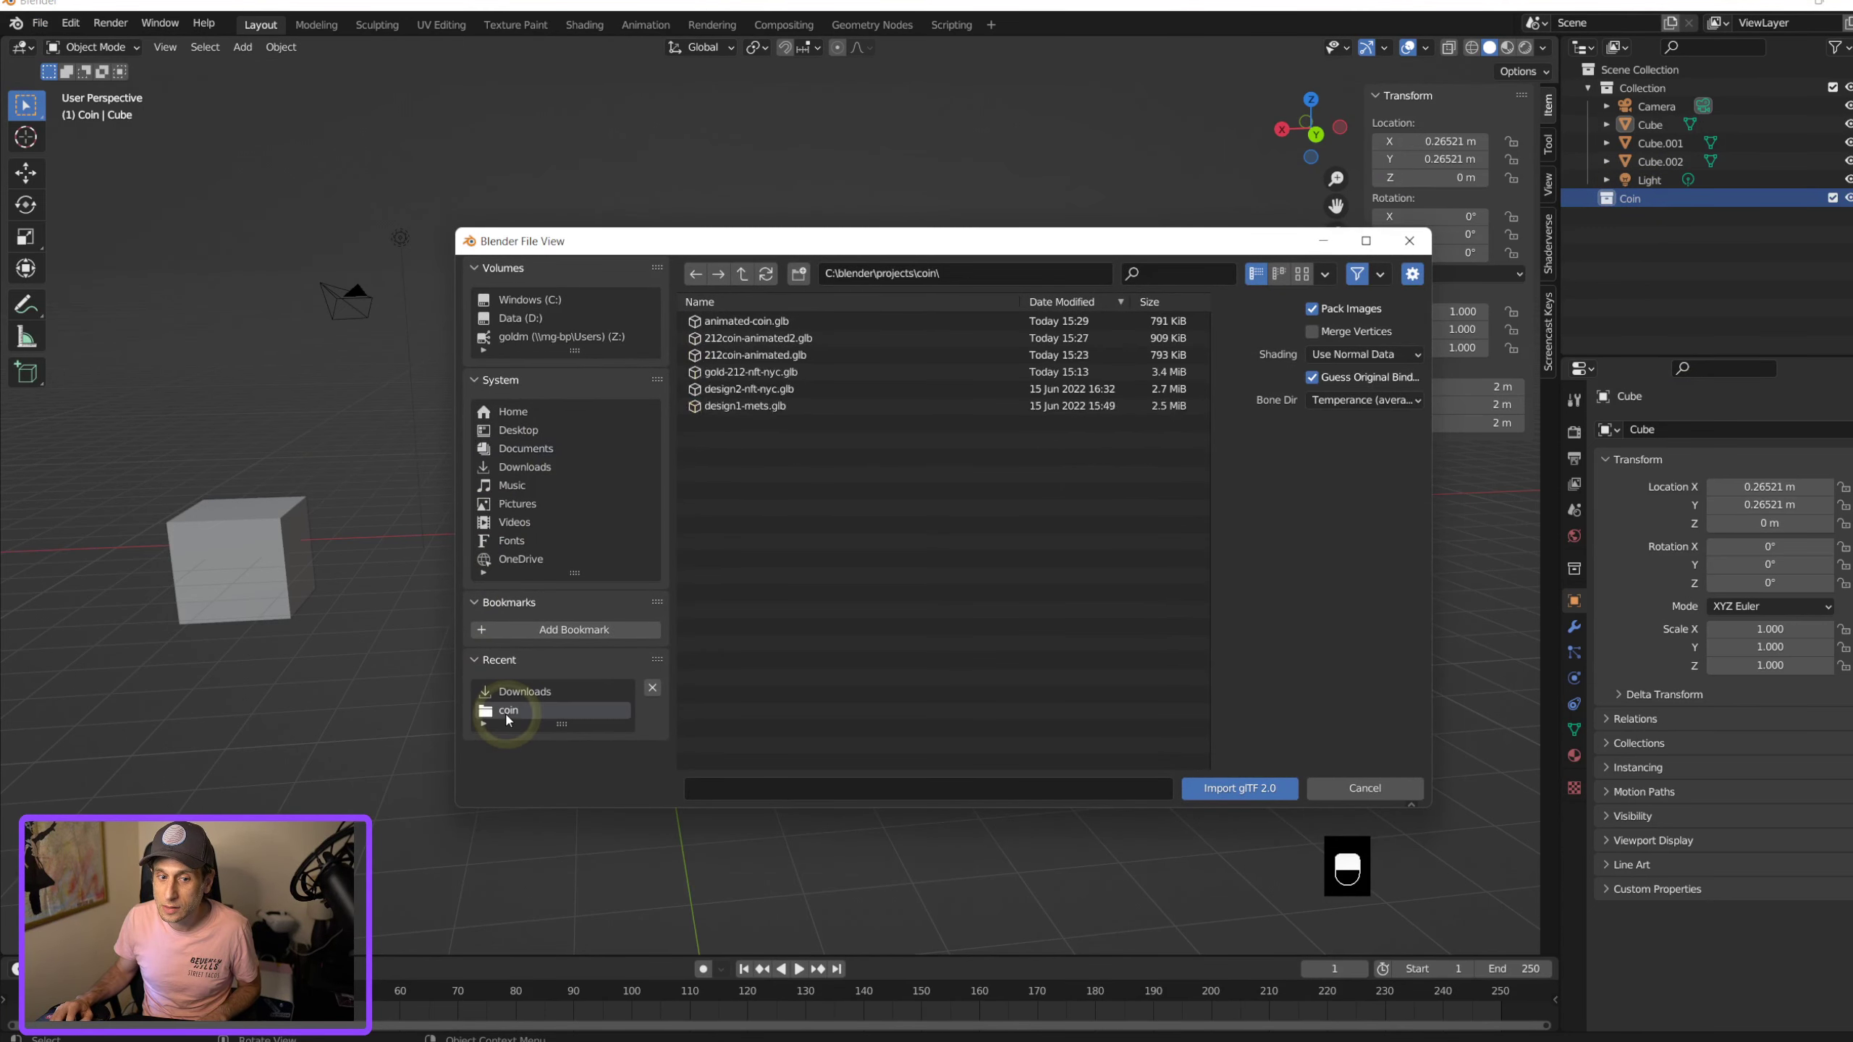
click(761, 326)
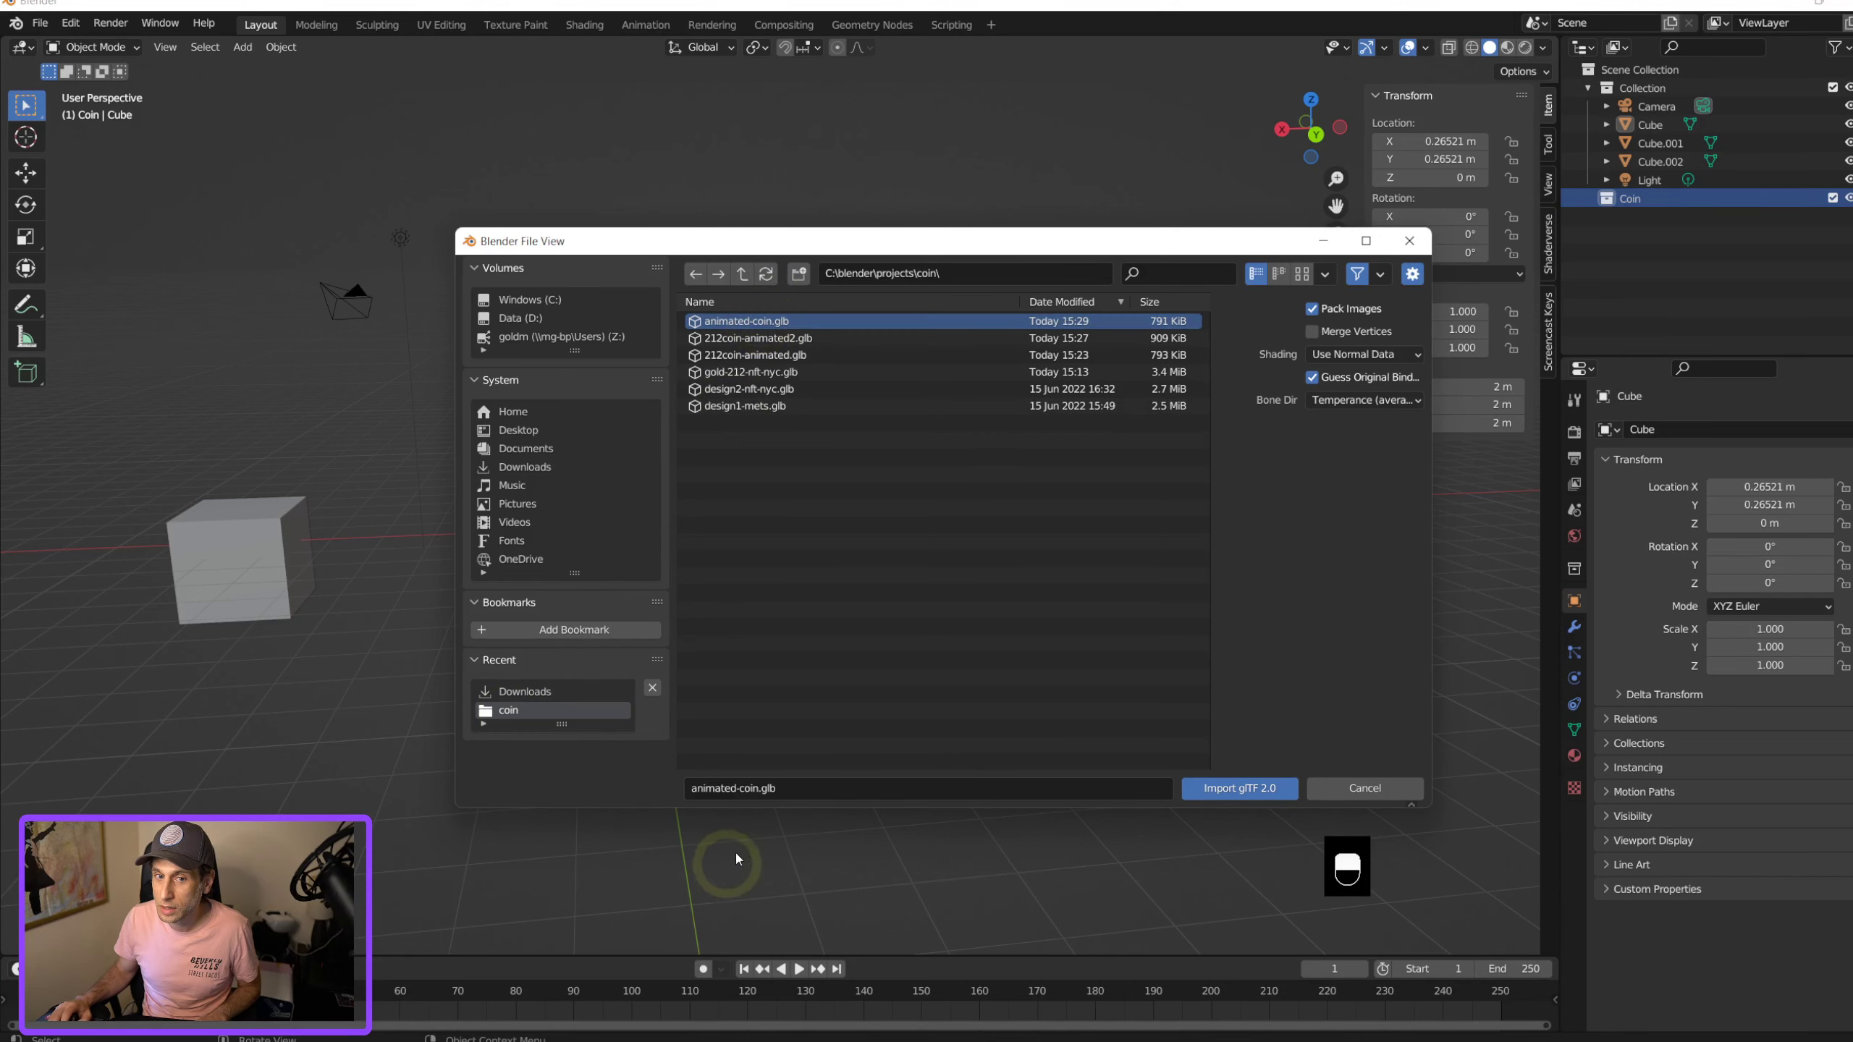
click(1236, 785)
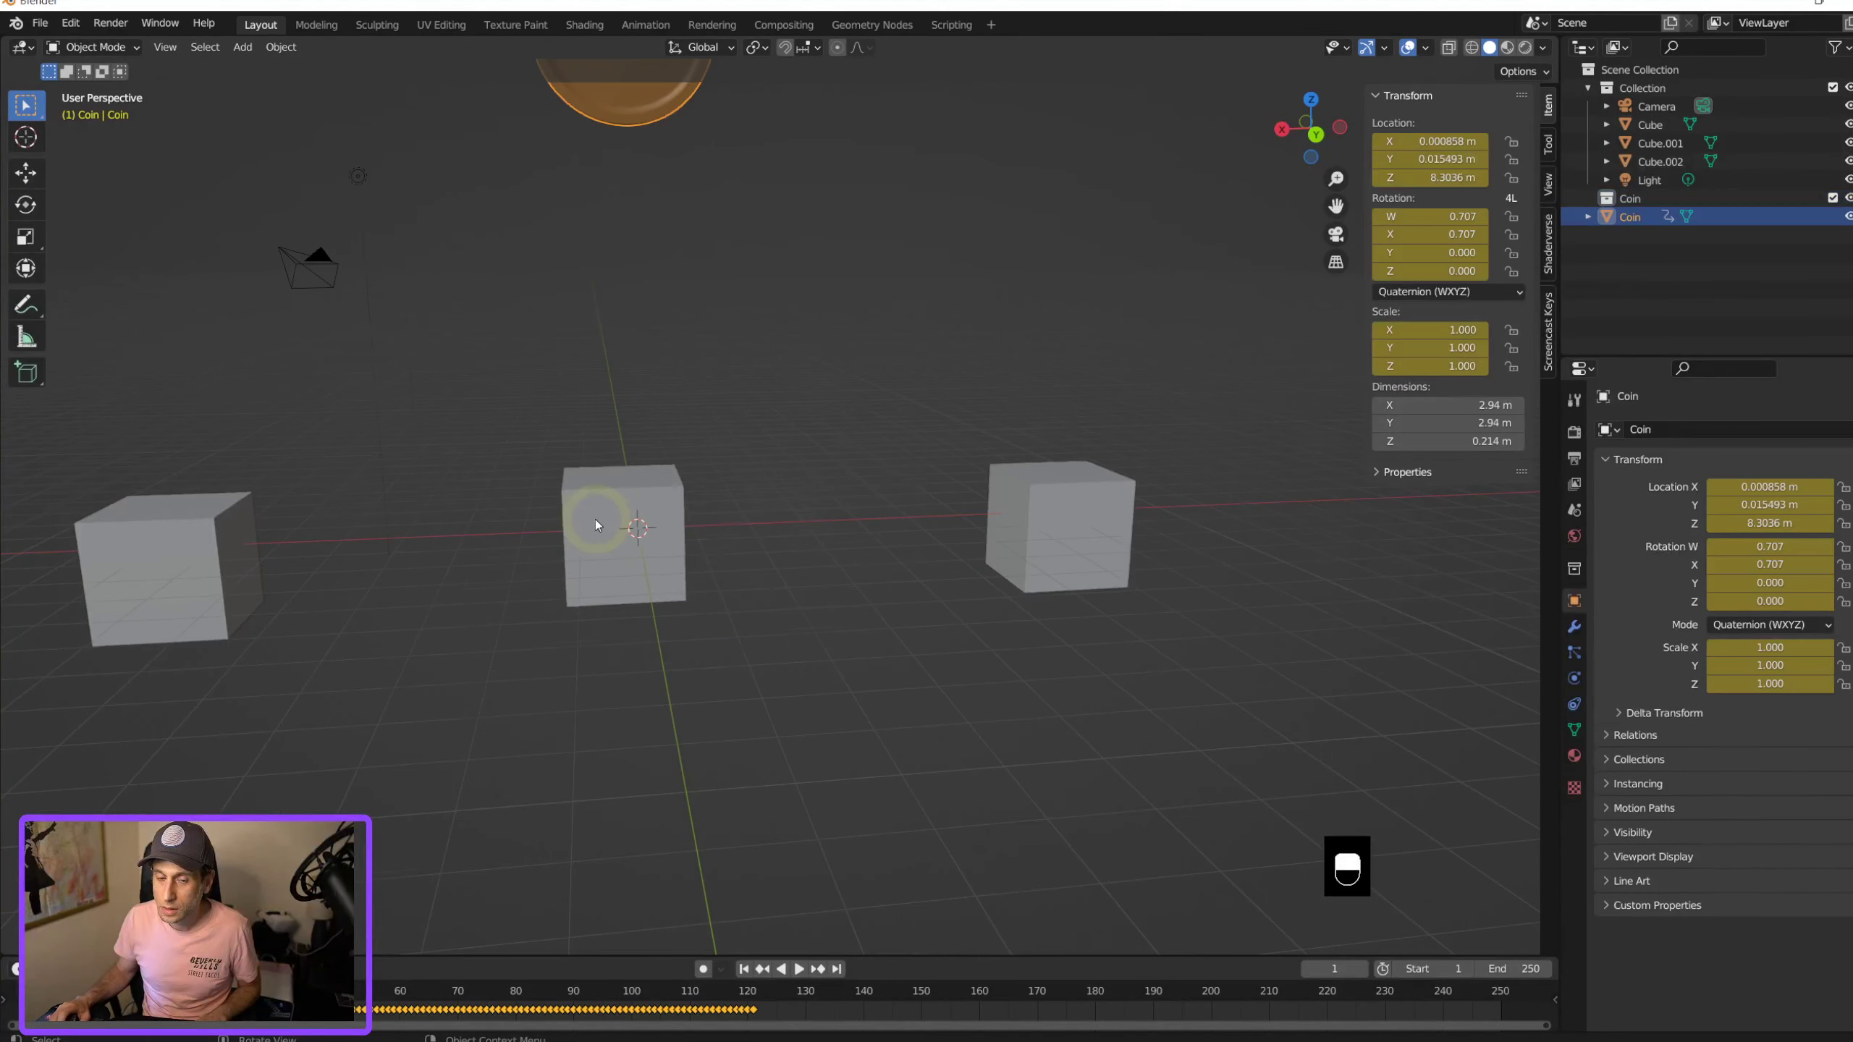
Step: Bring the whole imported coin into view and play its animation briefly to check the rotation
scroll(616, 295, down, 3)
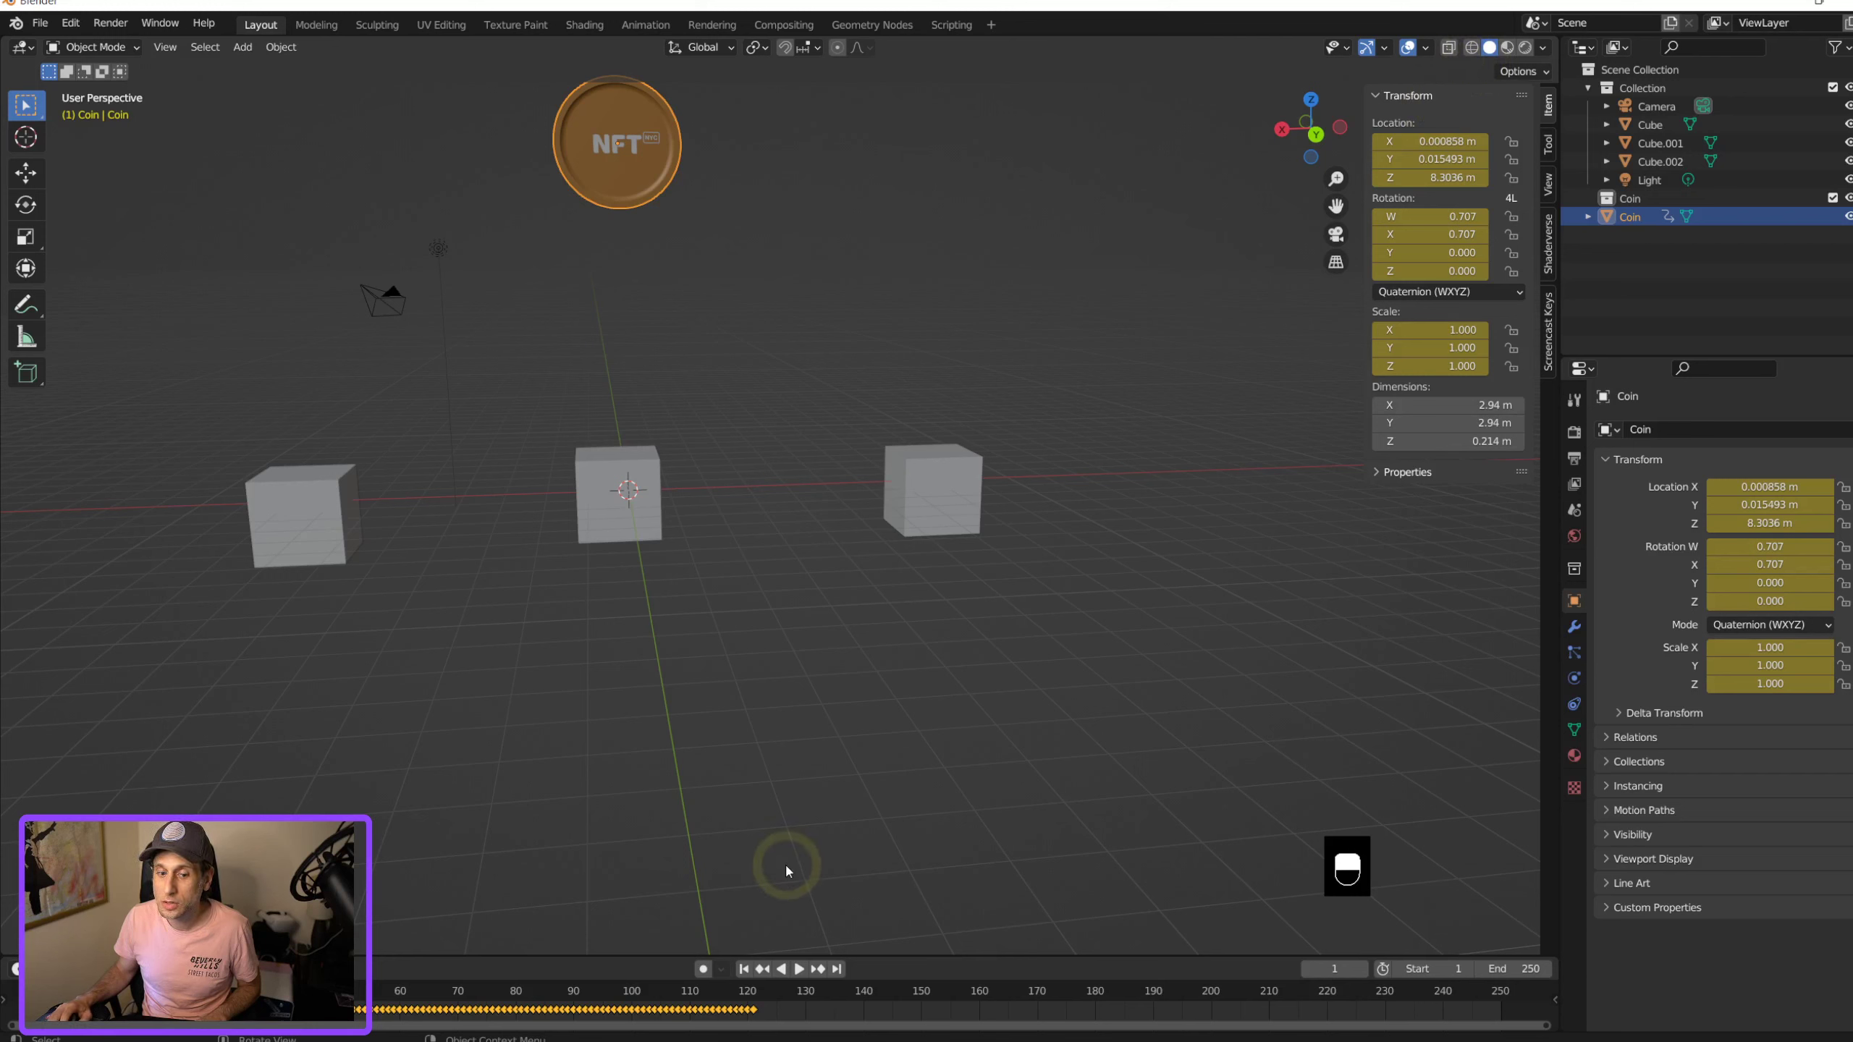
click(799, 968)
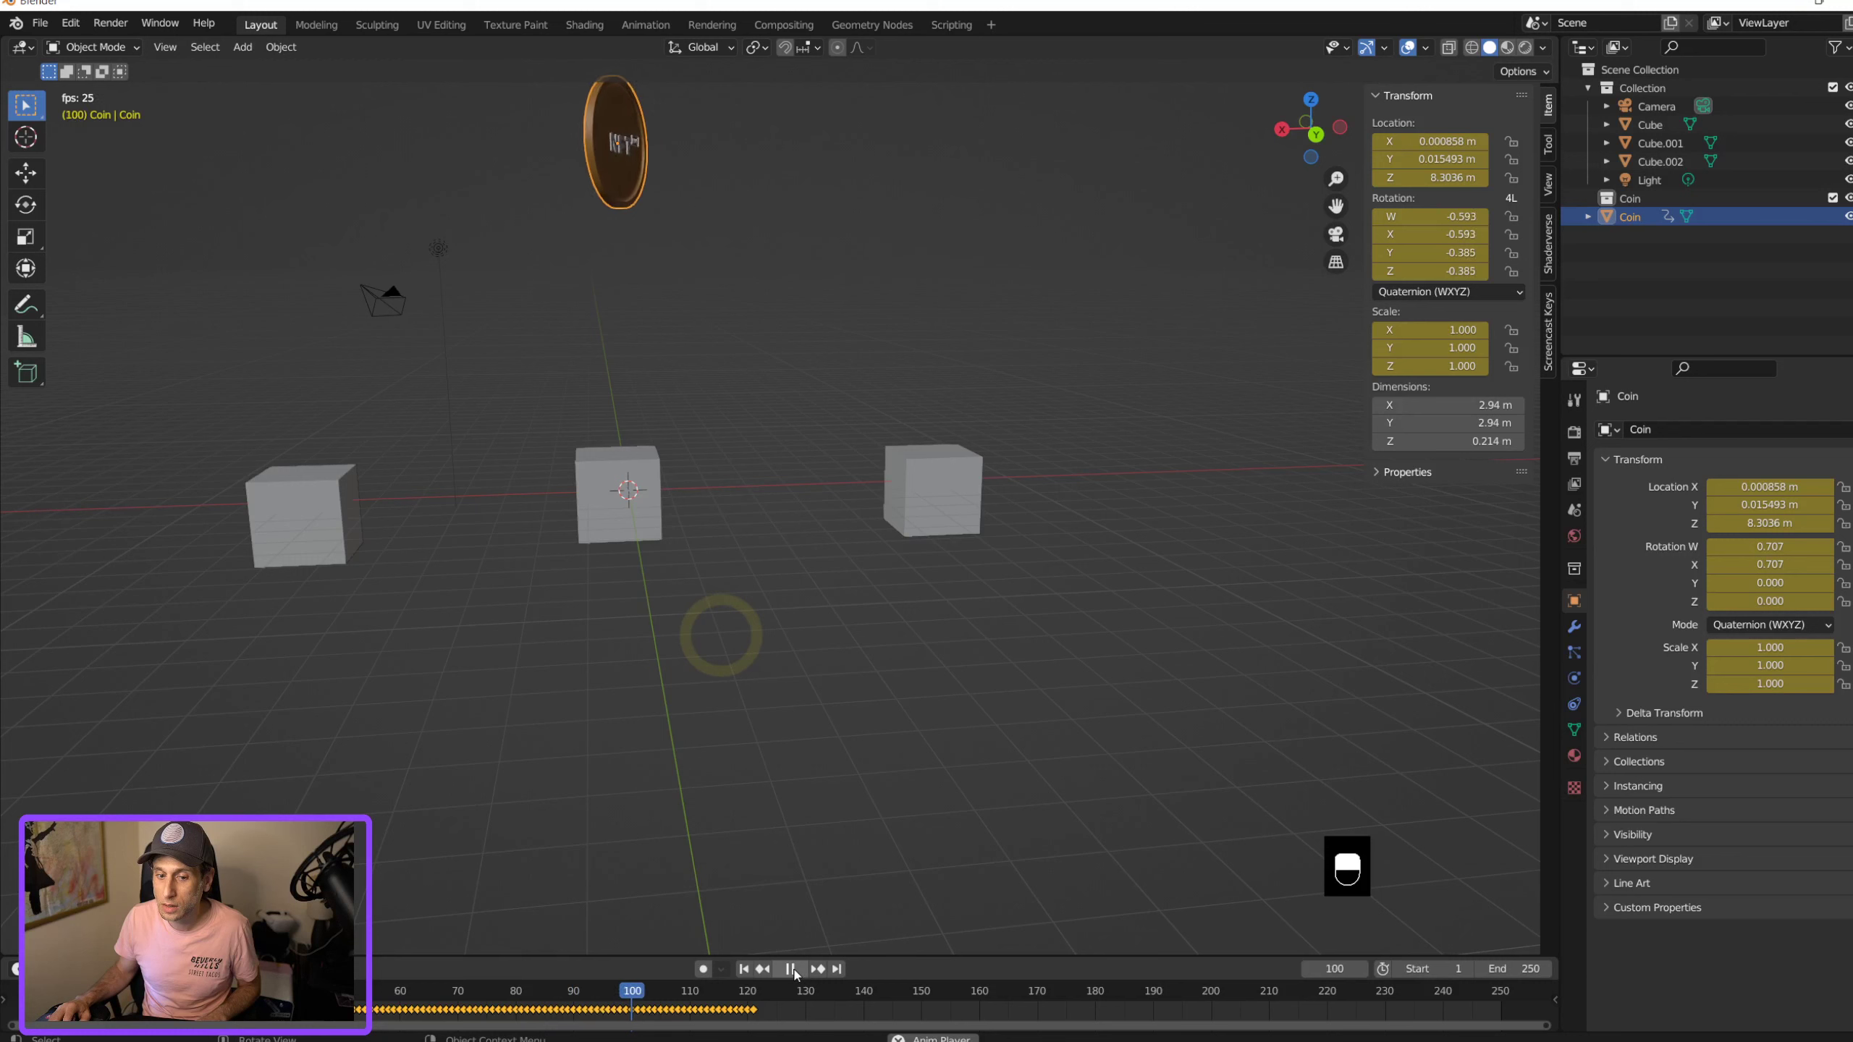
click(790, 969)
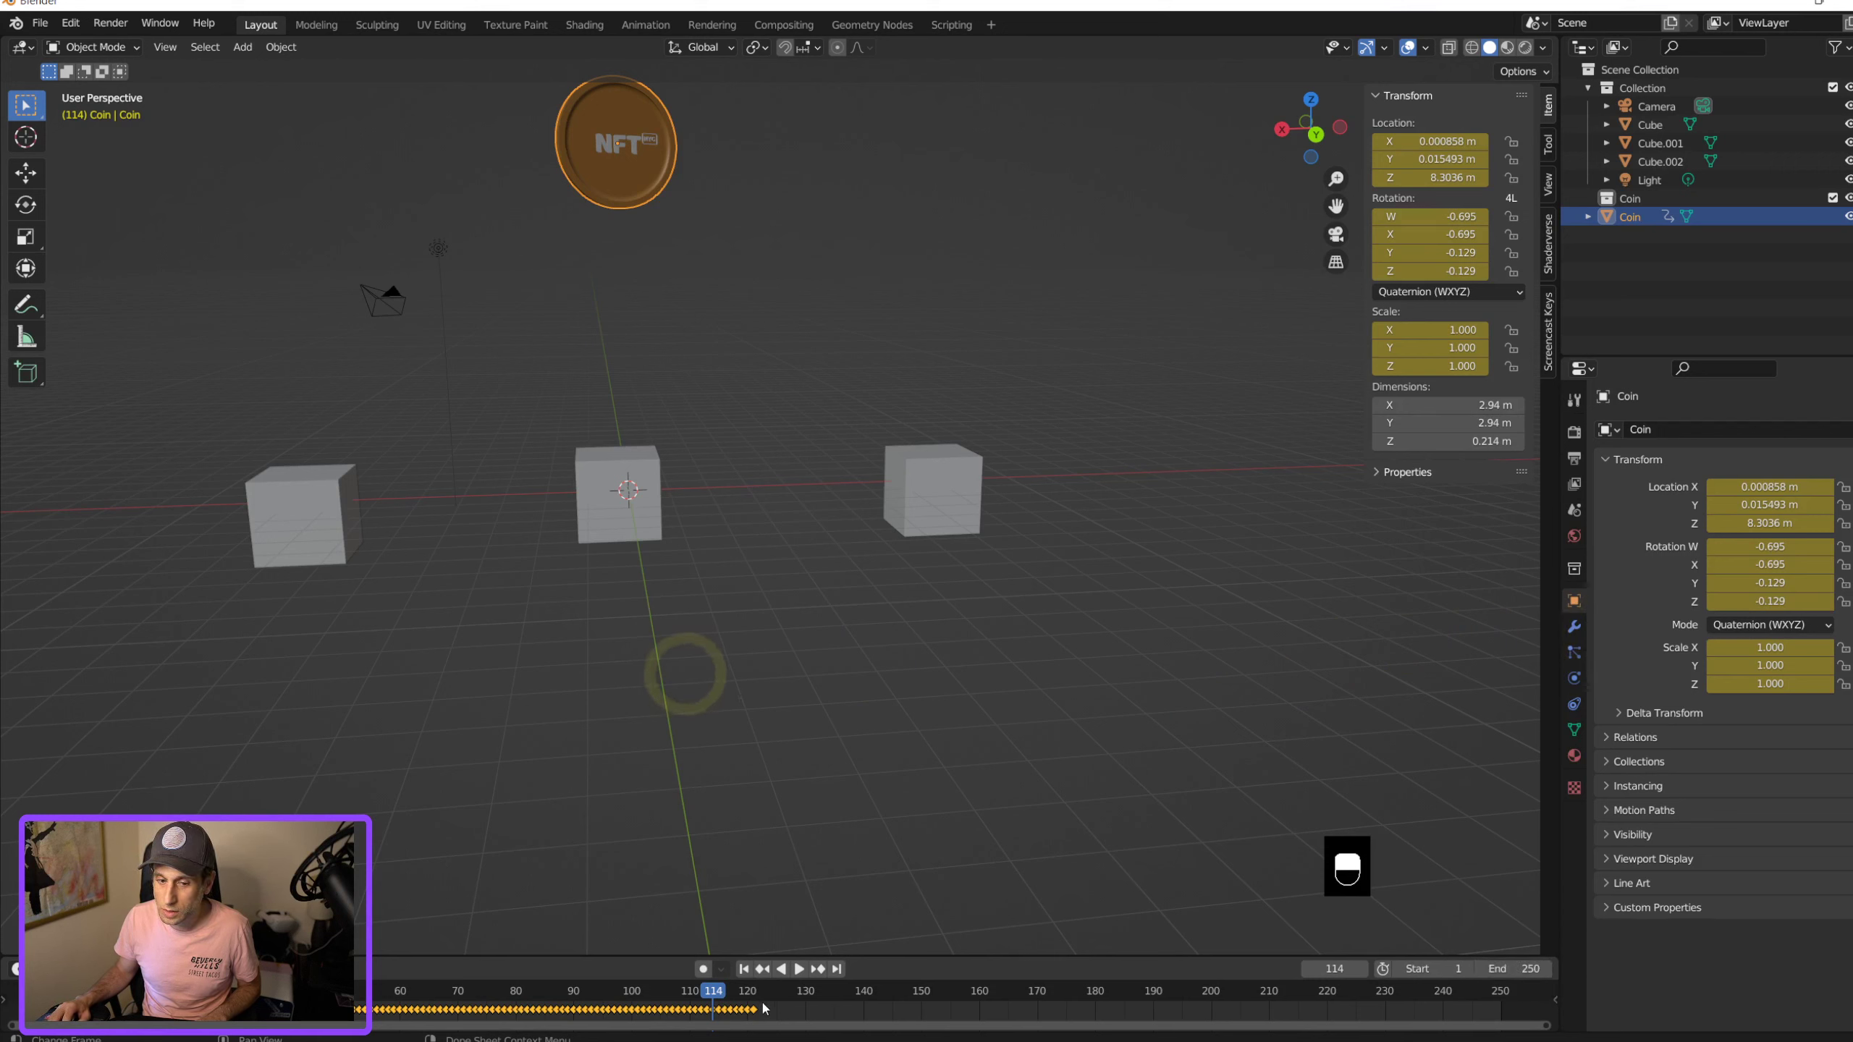
Step: Set the scene's end frame to 120
click(1522, 969)
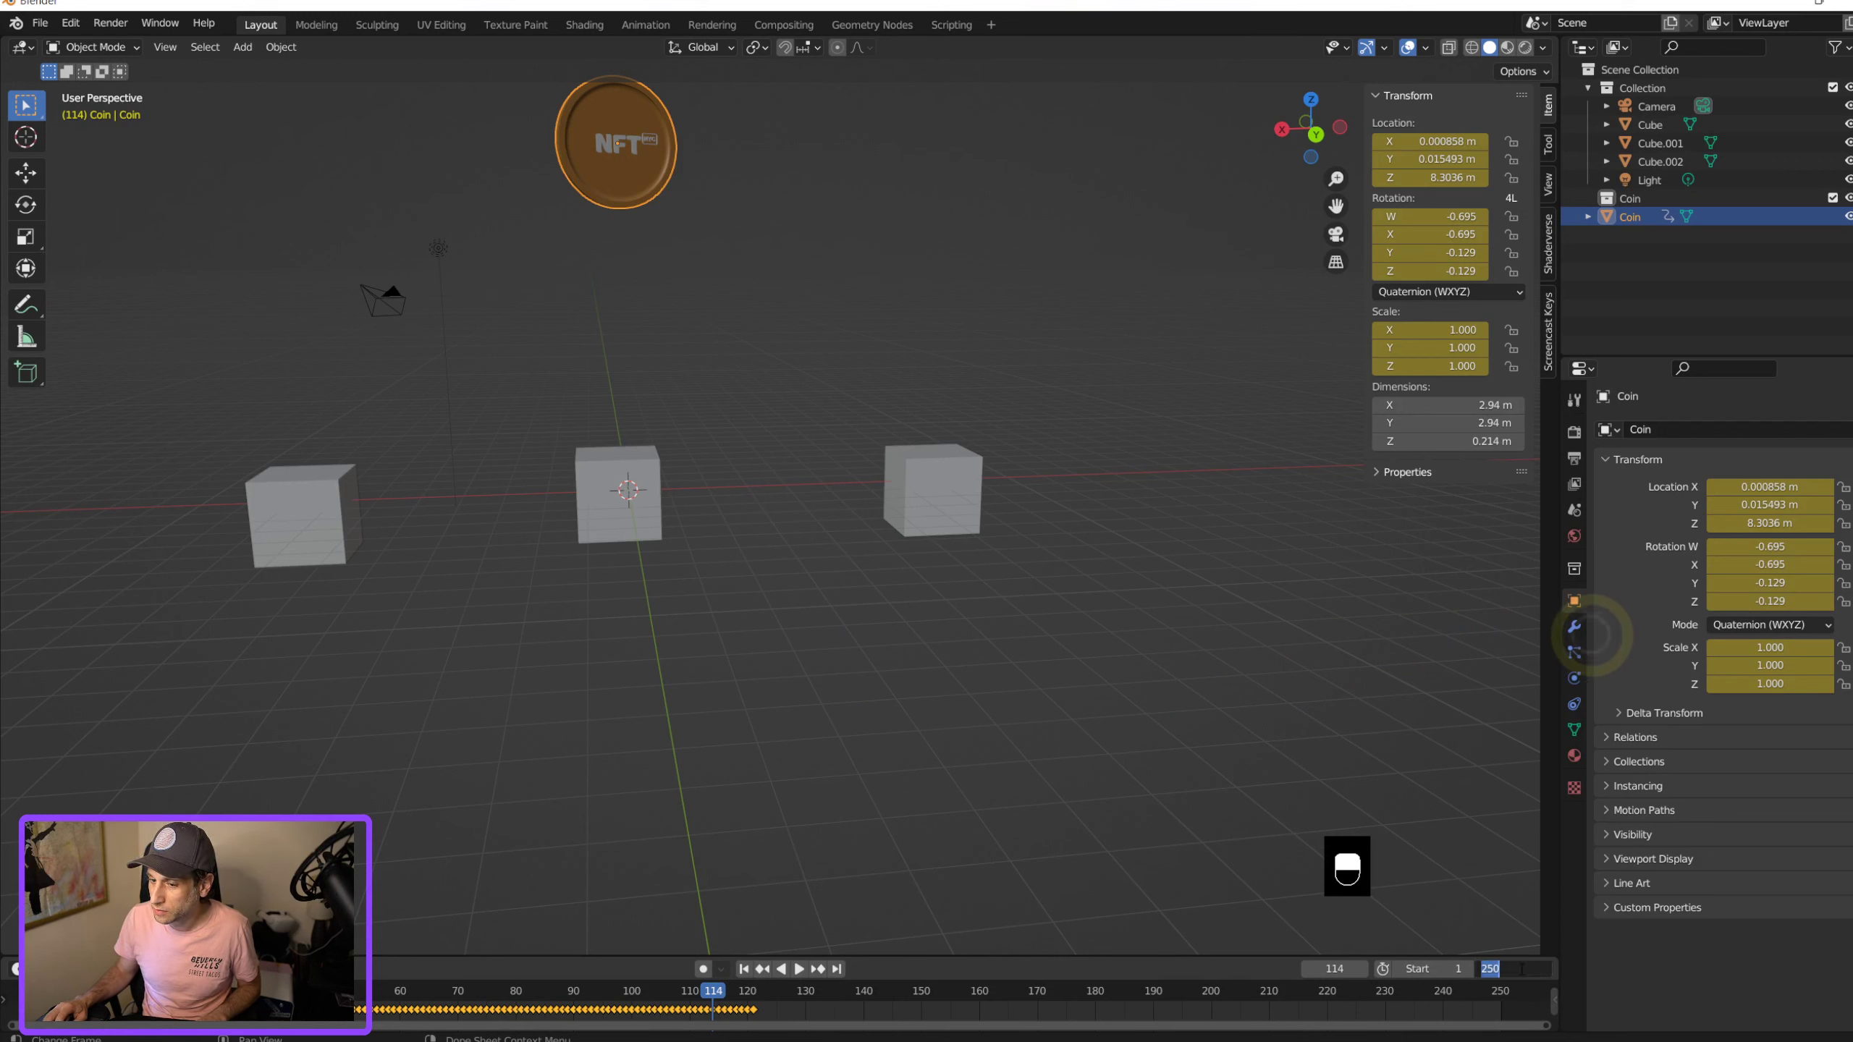
text(120)
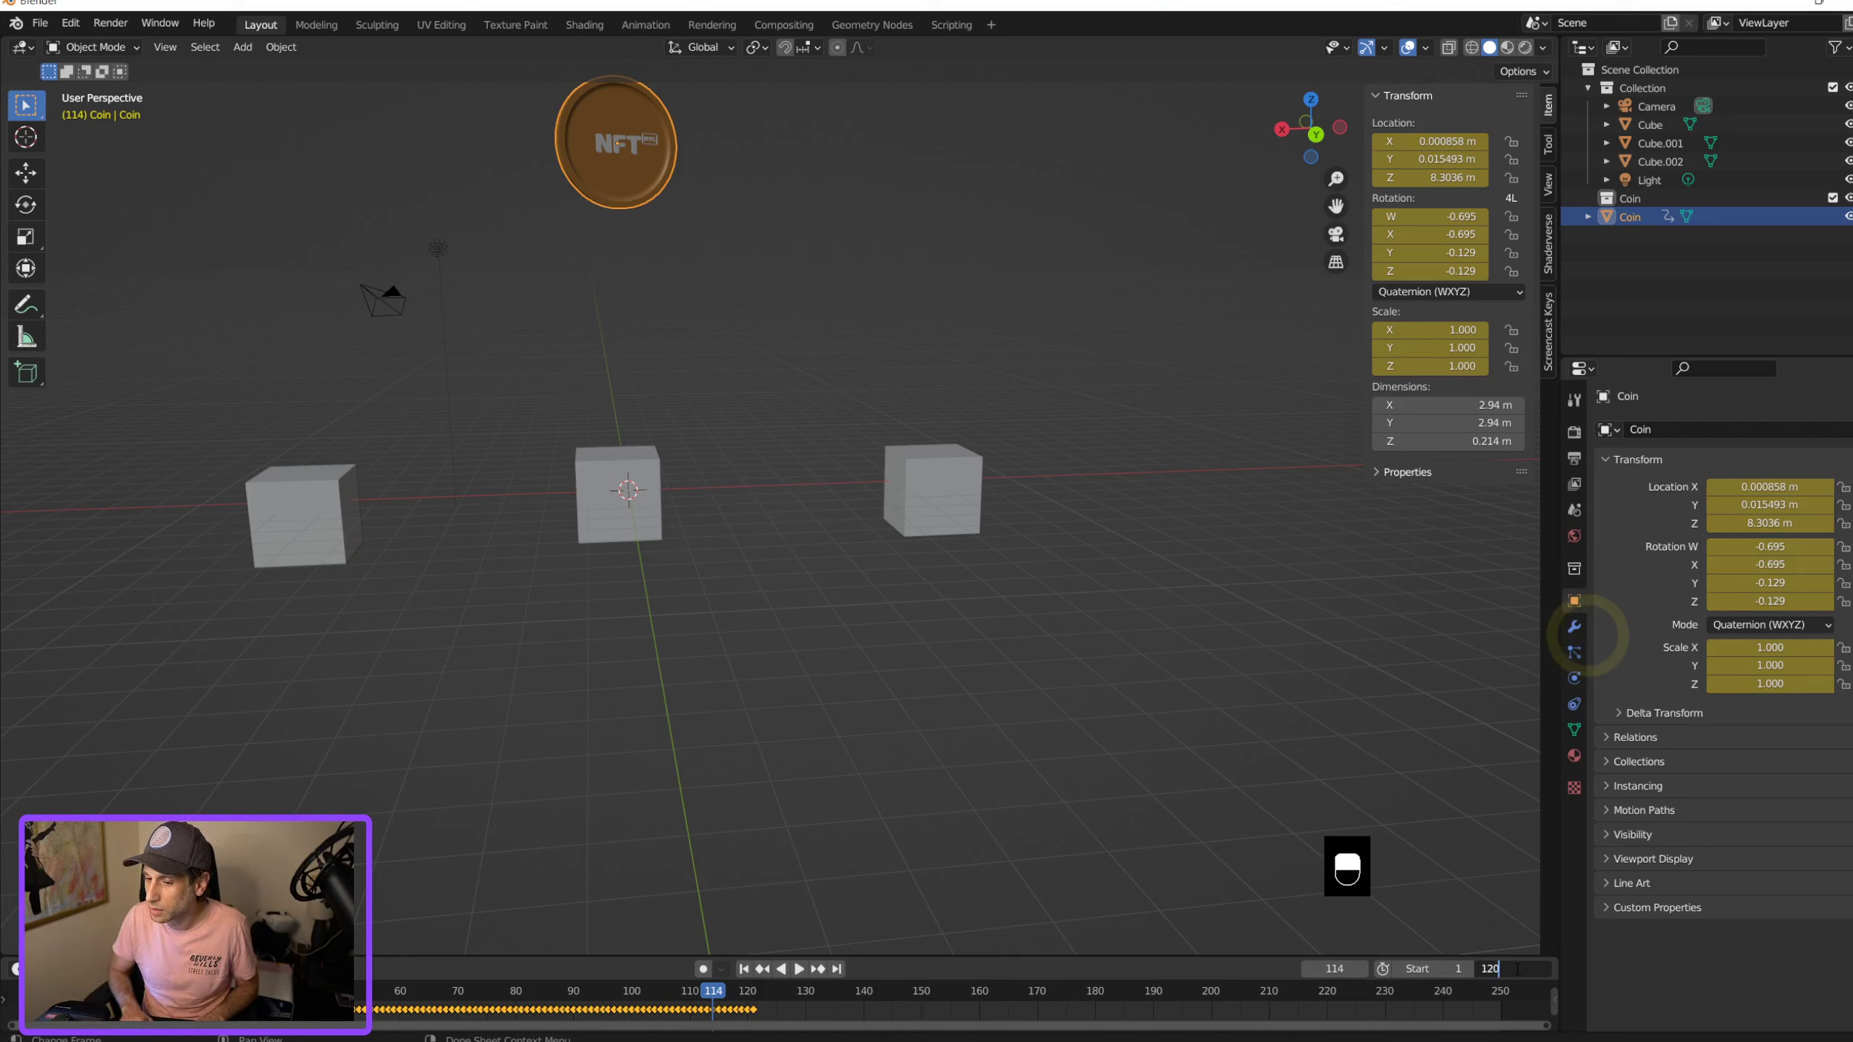
key(Return)
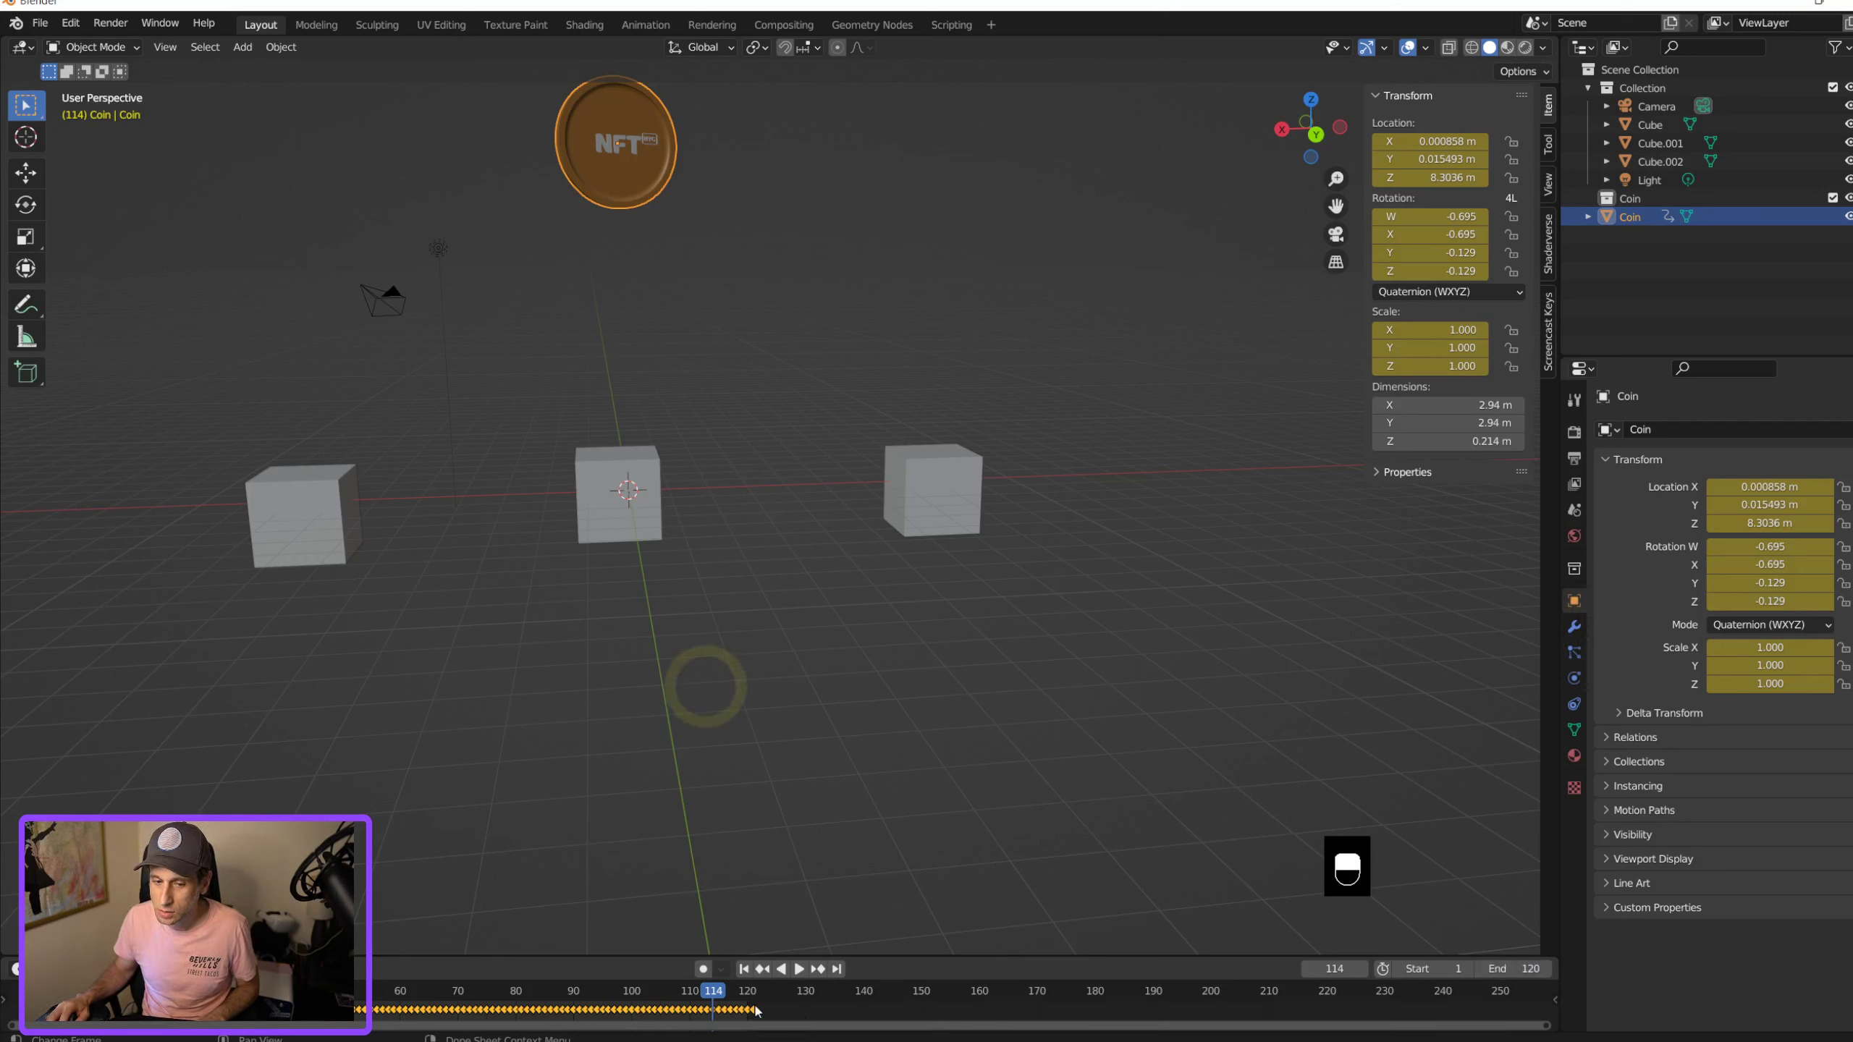
Step: Scrub to frame 119, play the shortened animation to check its loop, and return the playhead to frame 0
drag(719, 995, 743, 944)
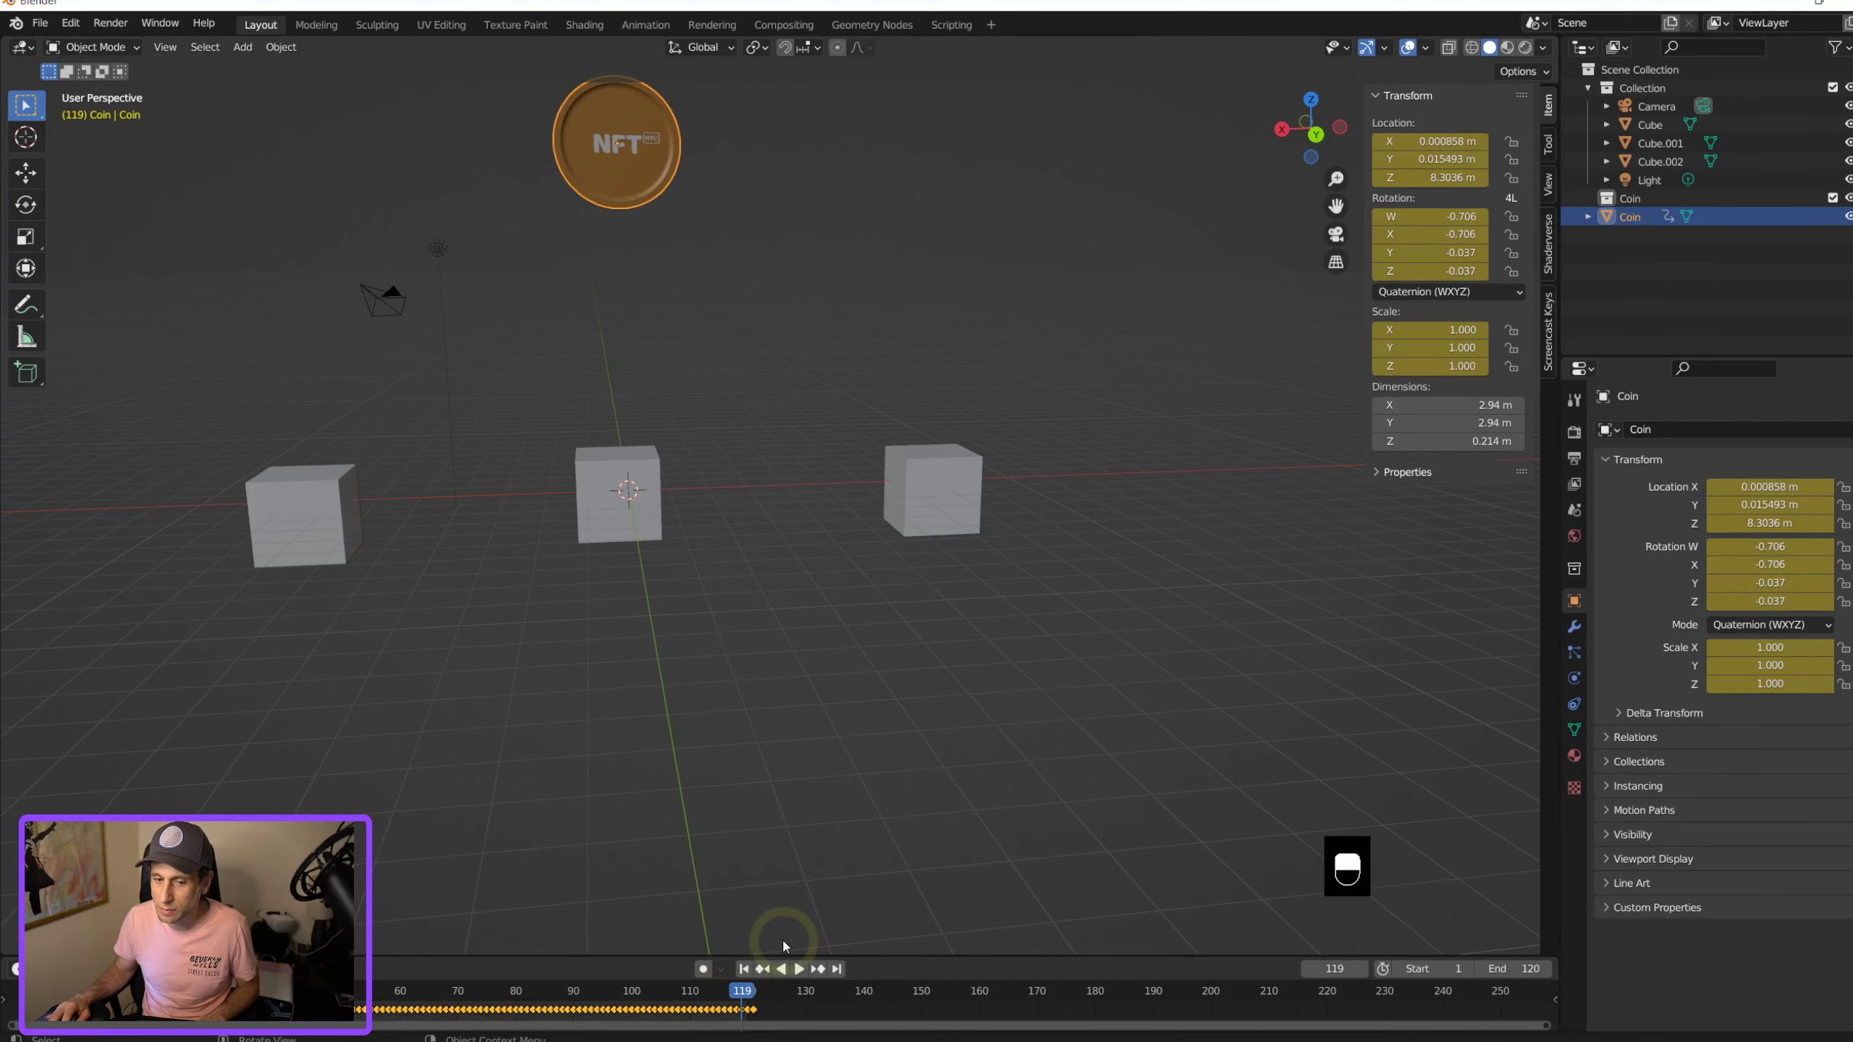
key(space)
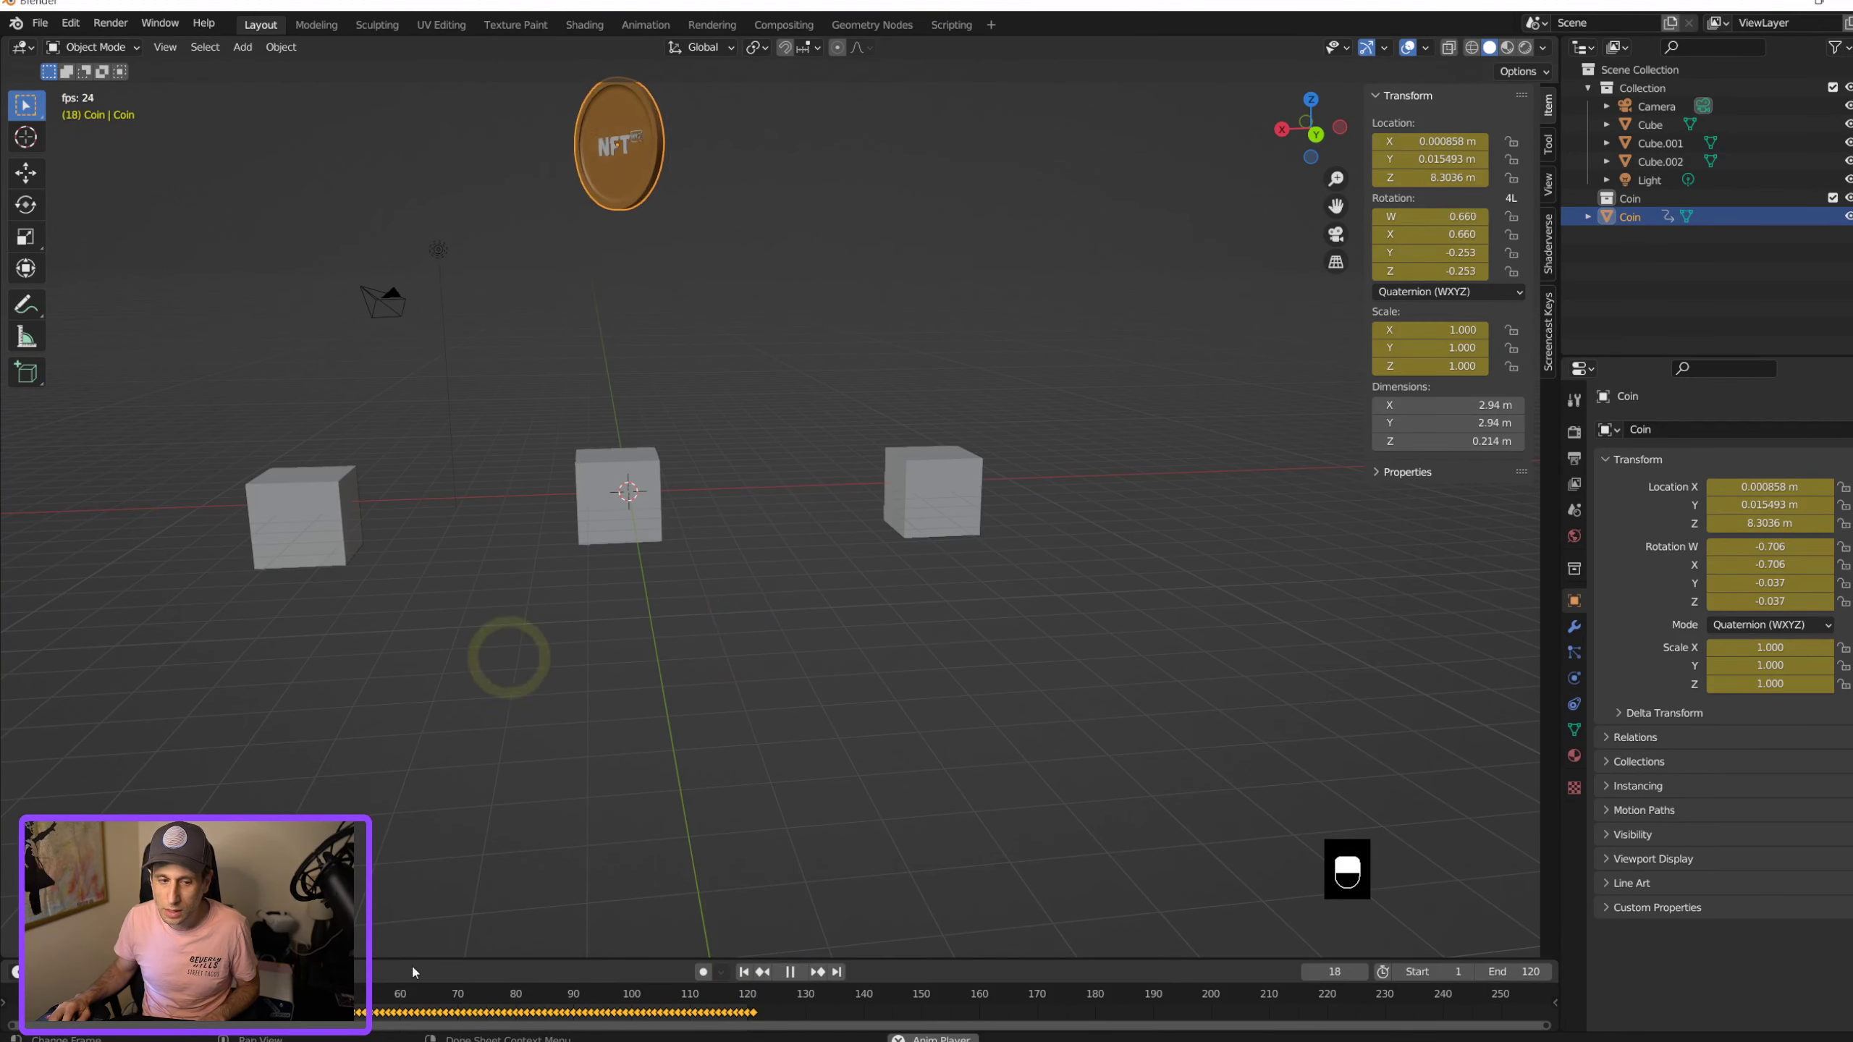
scroll(635, 162, down, 3)
scroll(614, 152, up, 4)
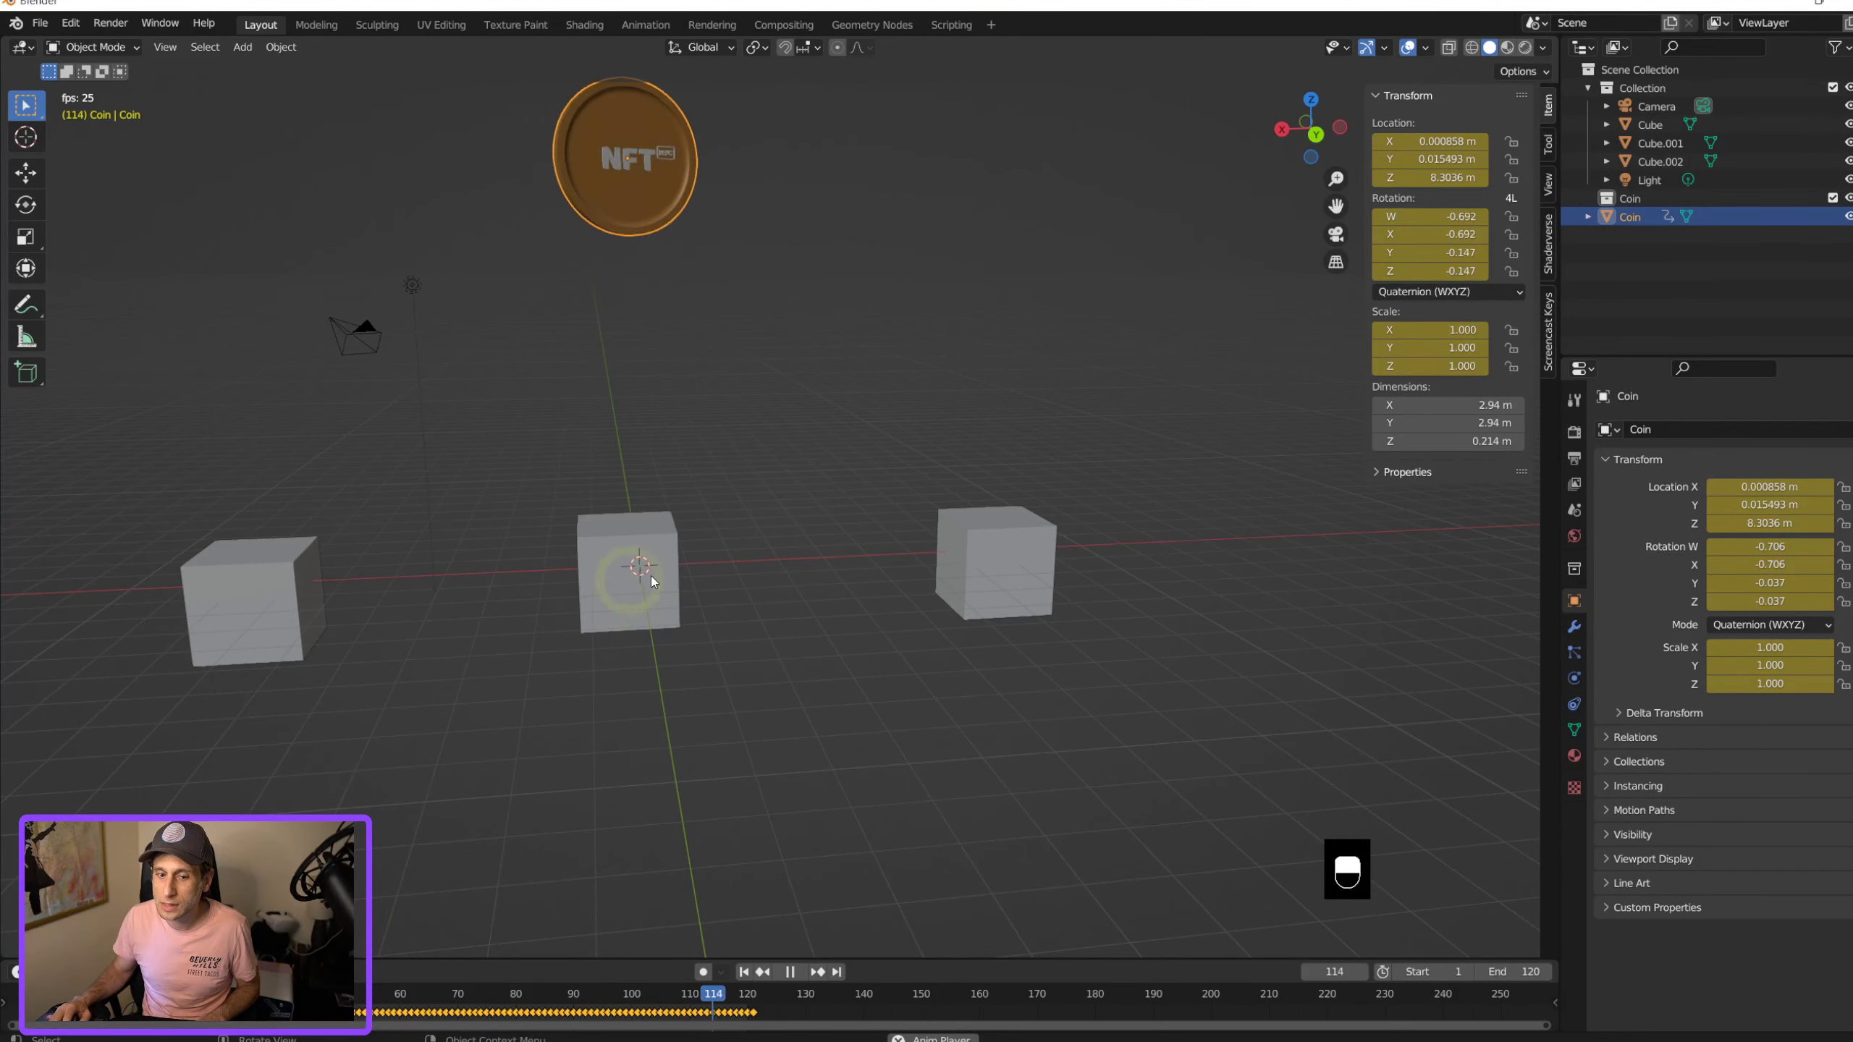
key(space)
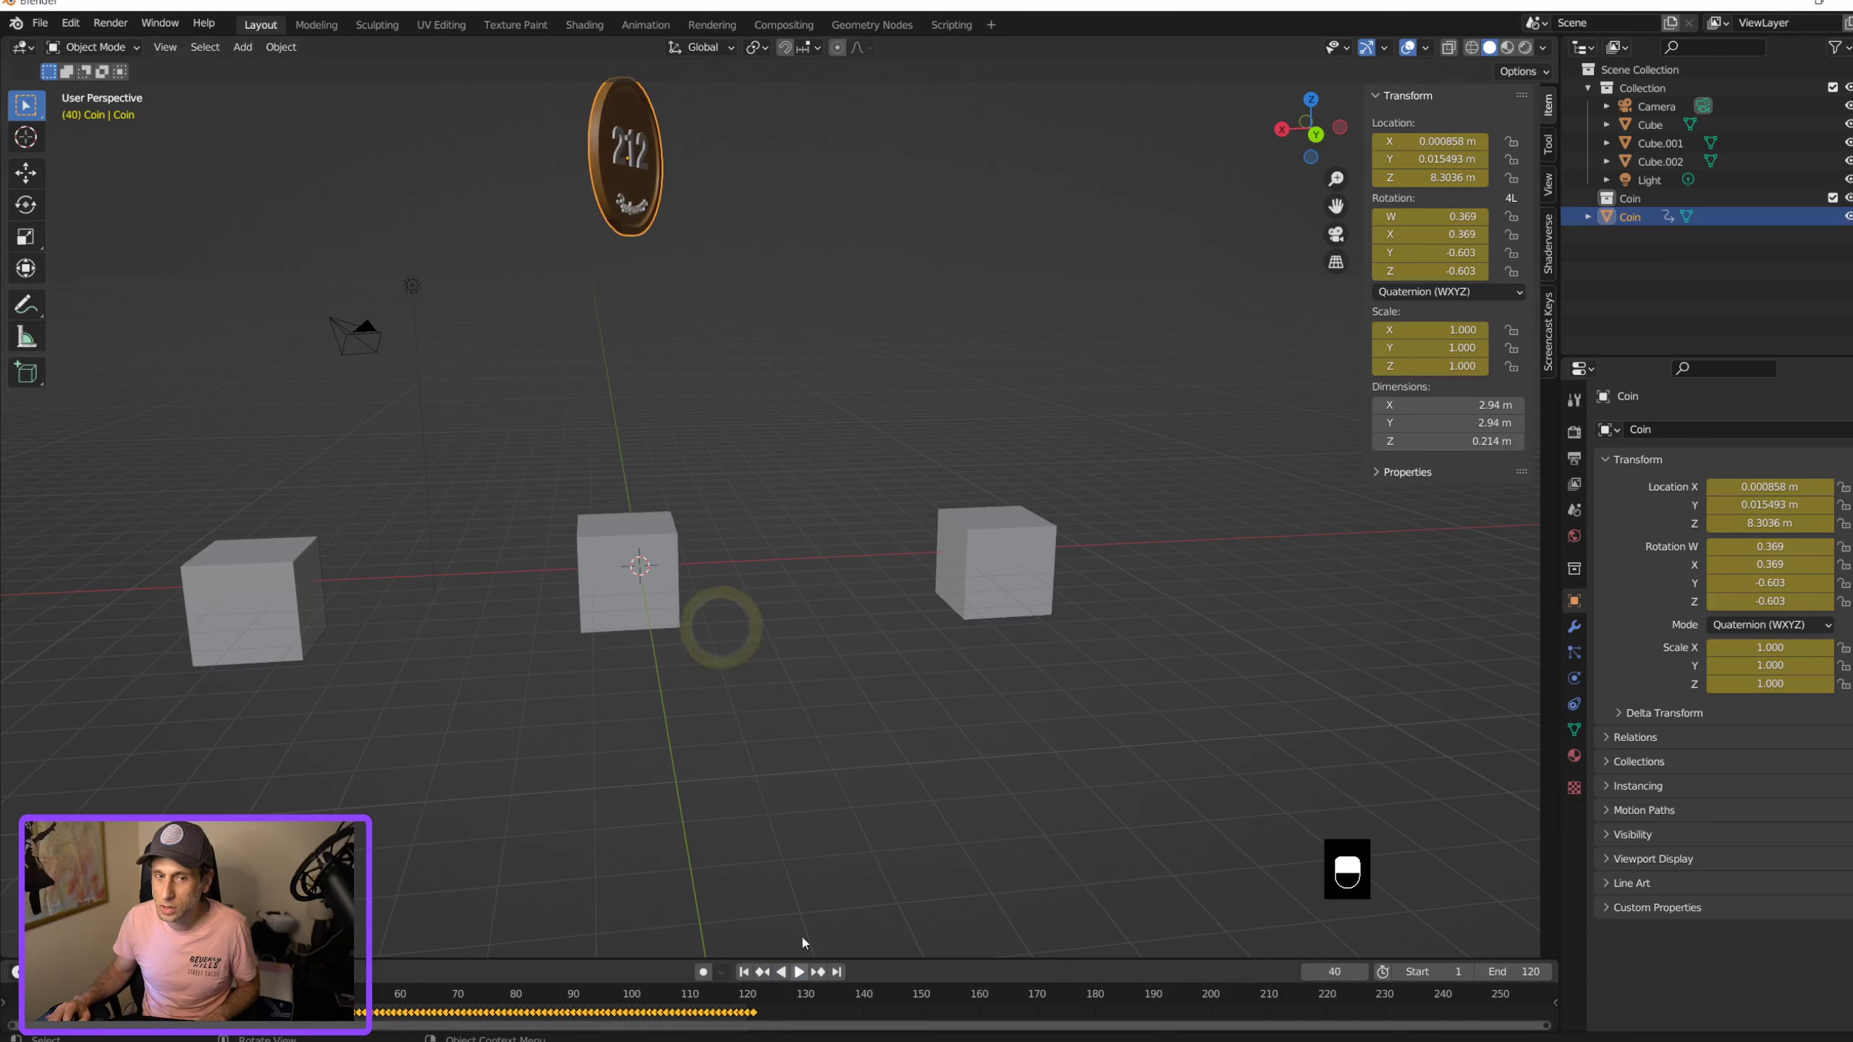
drag(286, 994, 48, 983)
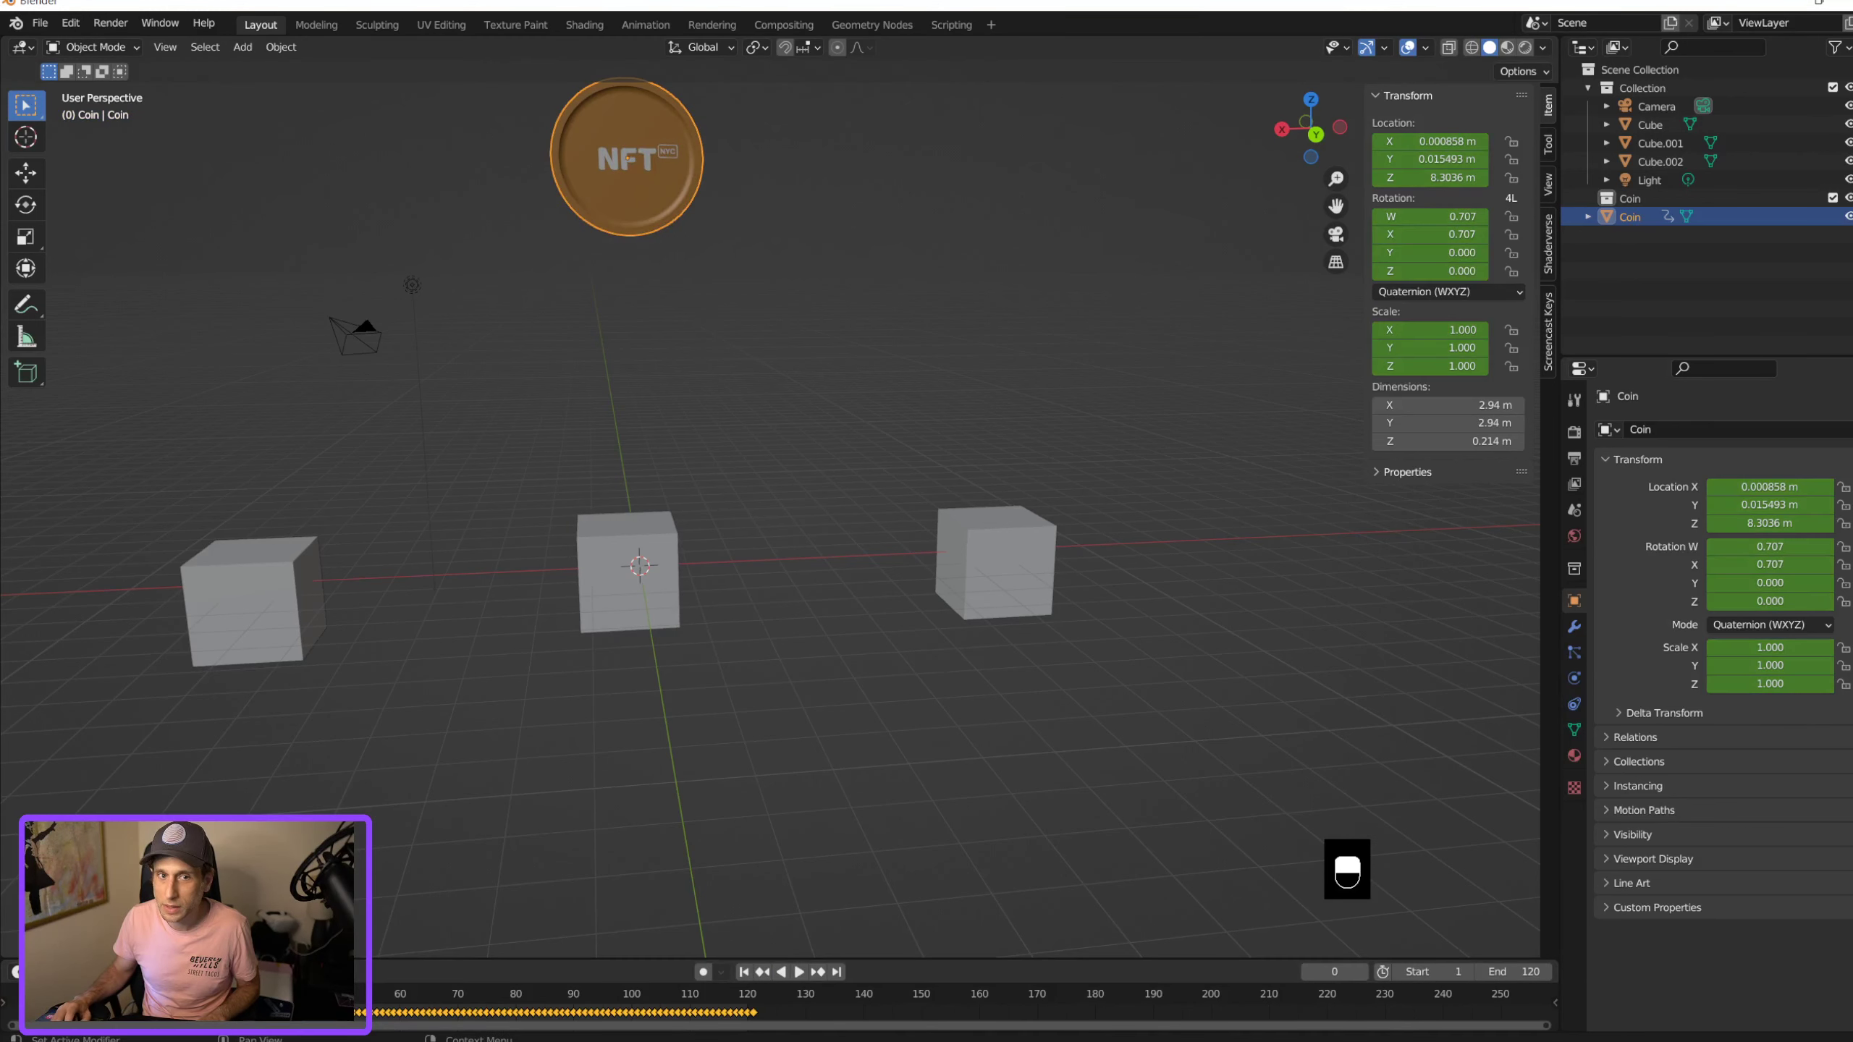
Step: Examine both faces of the coin up close, comparing Wireframe and Solid viewport shading
scroll(704, 115, up, 4)
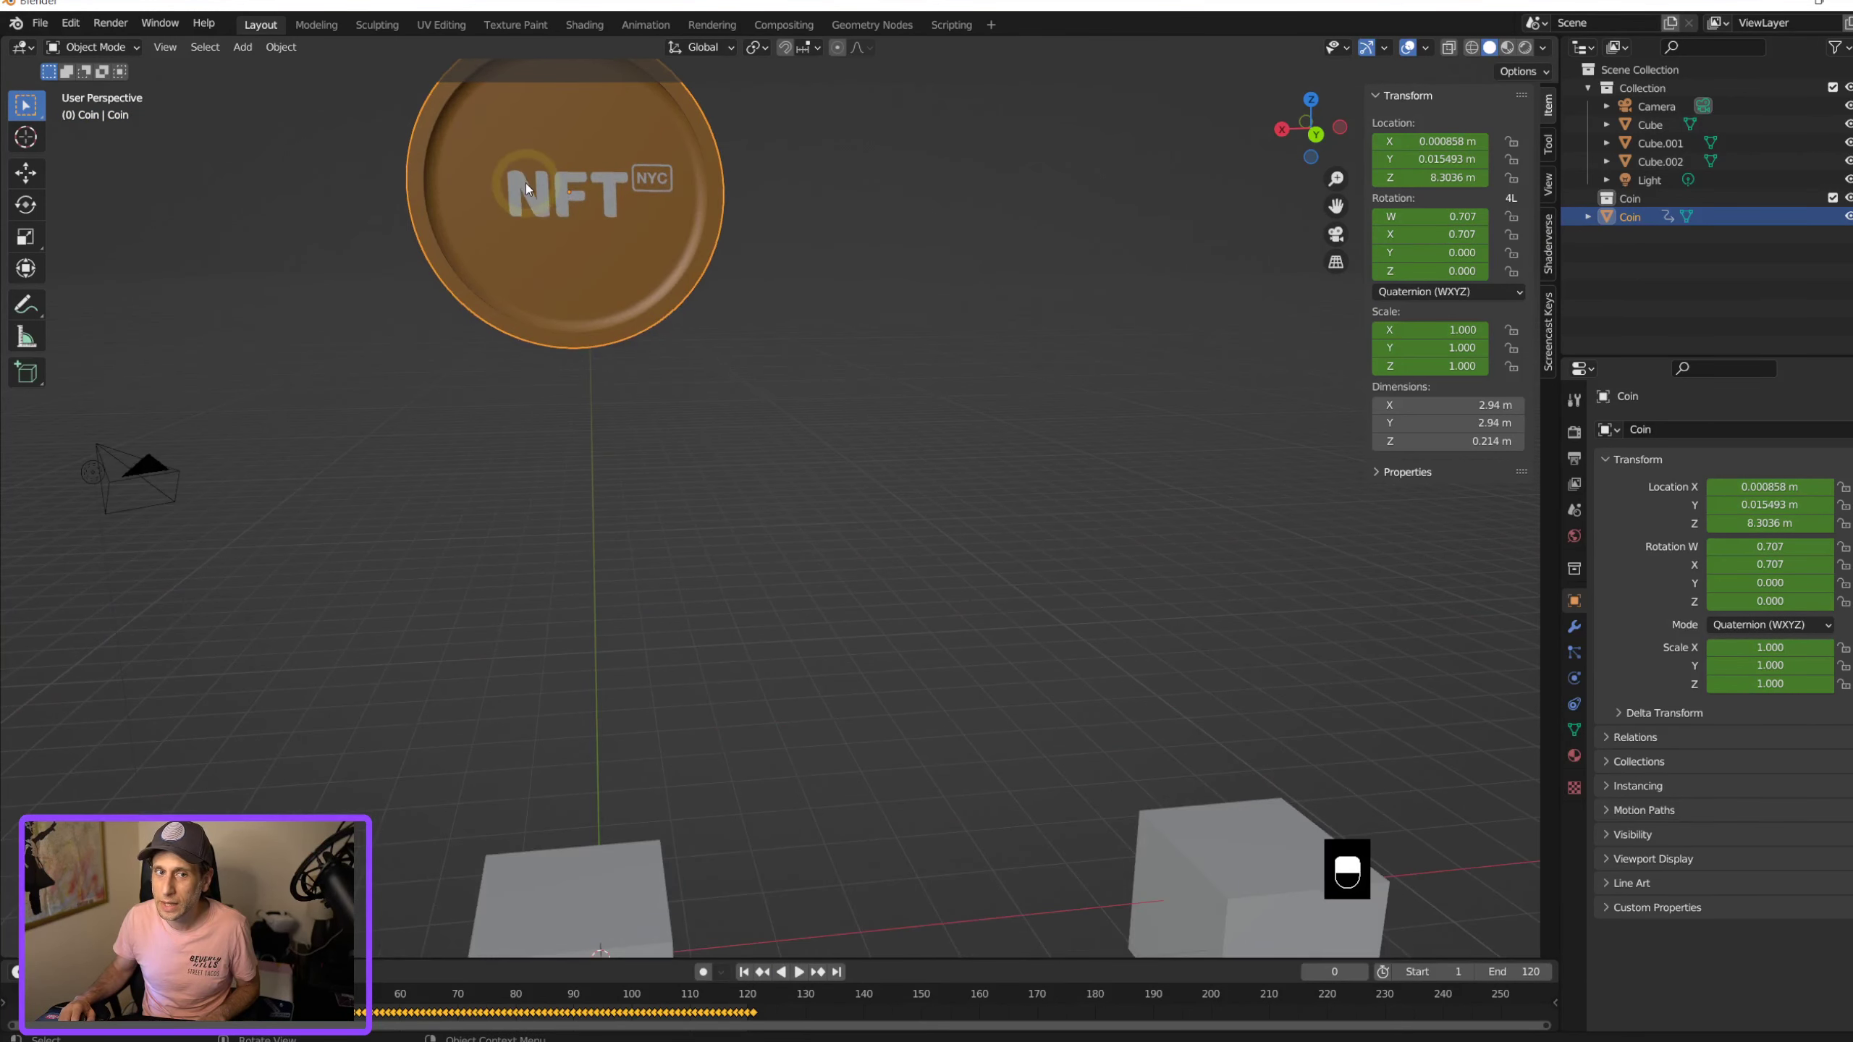
click(1471, 47)
mouse_move(724, 91)
middle_down()
mouse_move(620, 144)
mouse_move(518, 158)
mouse_move(622, 207)
mouse_move(823, 153)
middle_up()
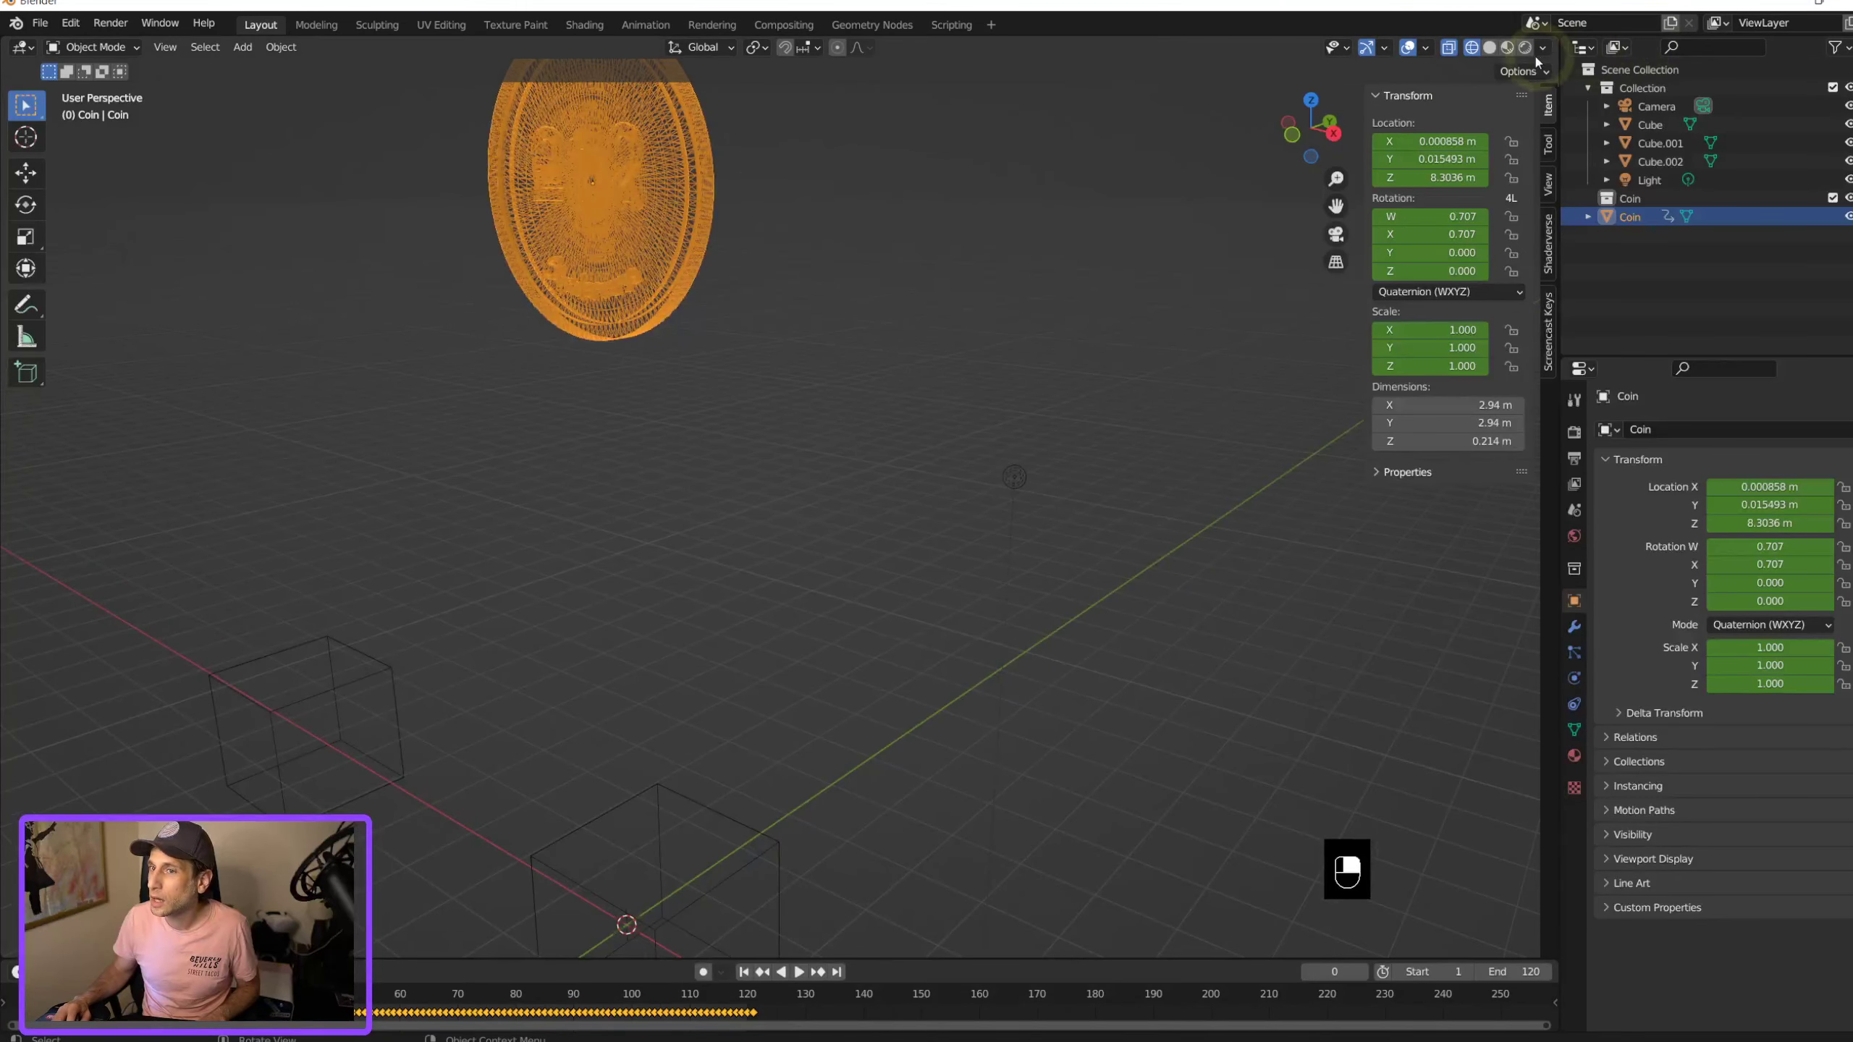
click(1506, 47)
mouse_move(486, 102)
middle_down()
mouse_move(1029, 64)
mouse_move(1518, 73)
middle_up()
click(1490, 47)
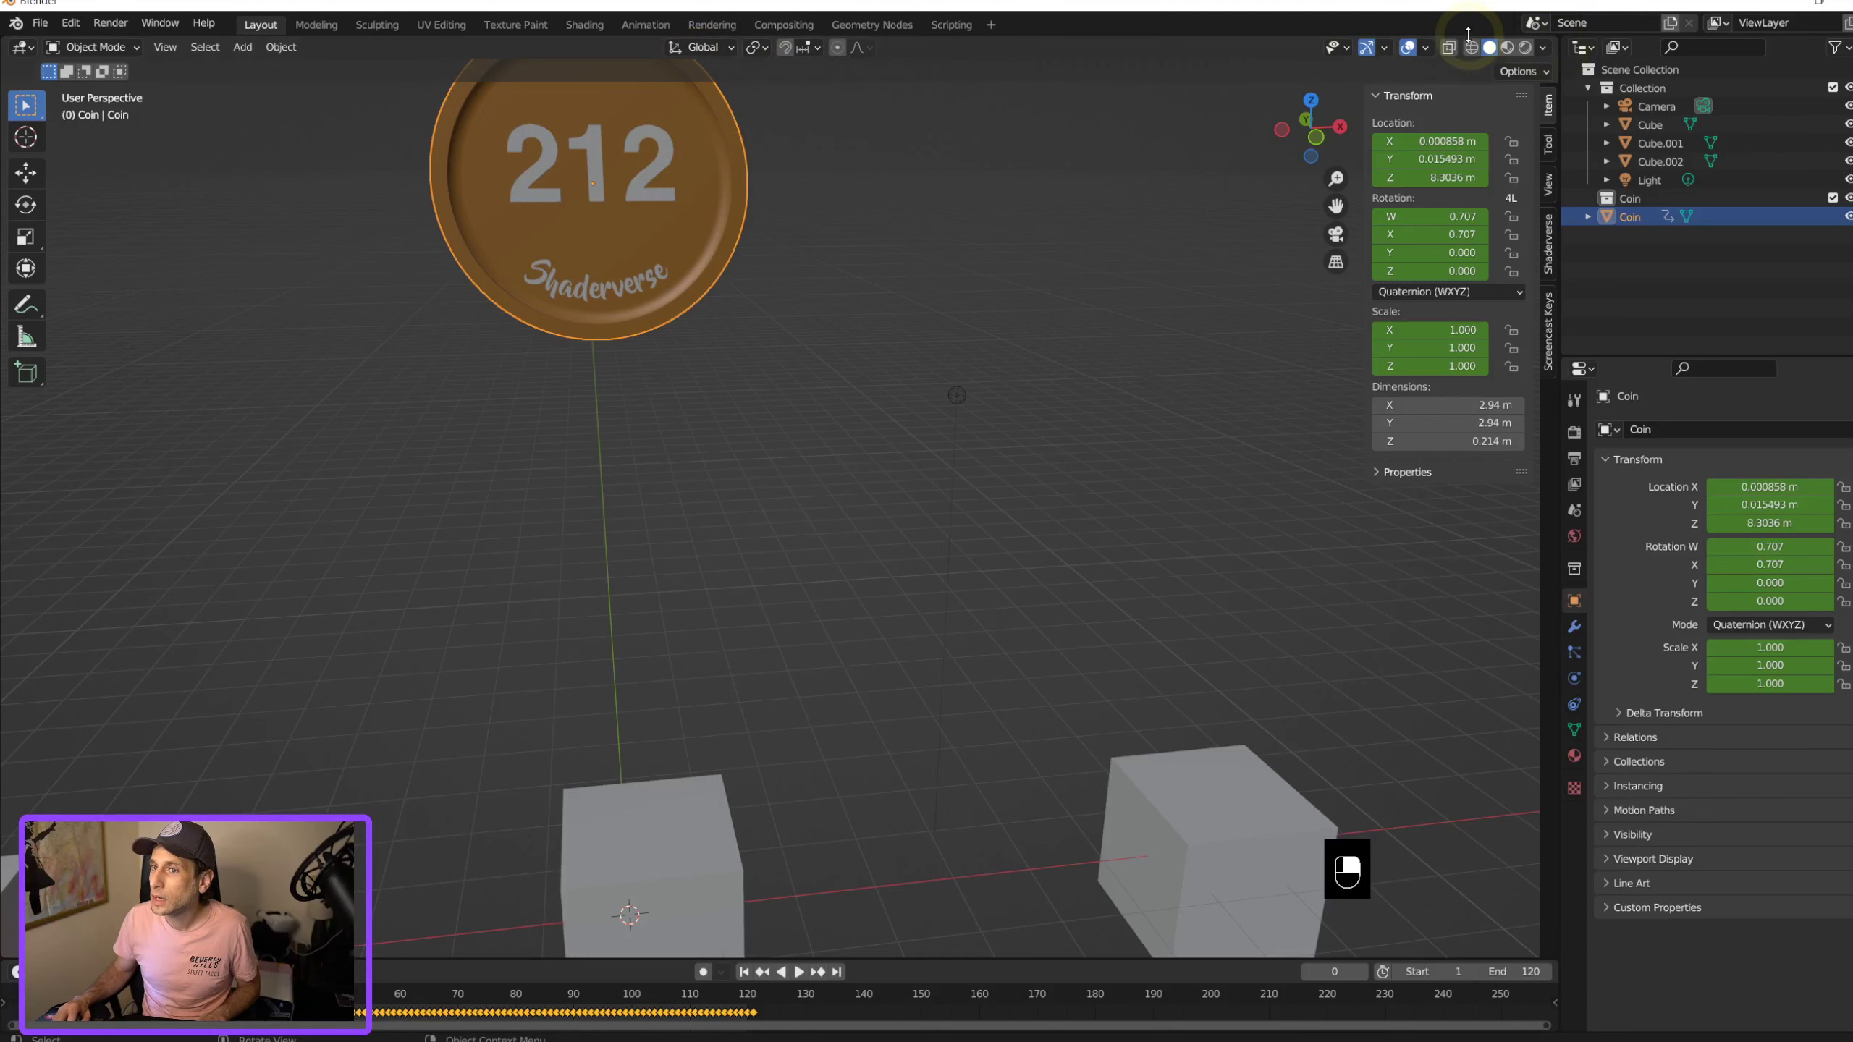
Step: Switch the viewport to Material Preview shading and examine the coin's gold material from the front and side
click(1507, 48)
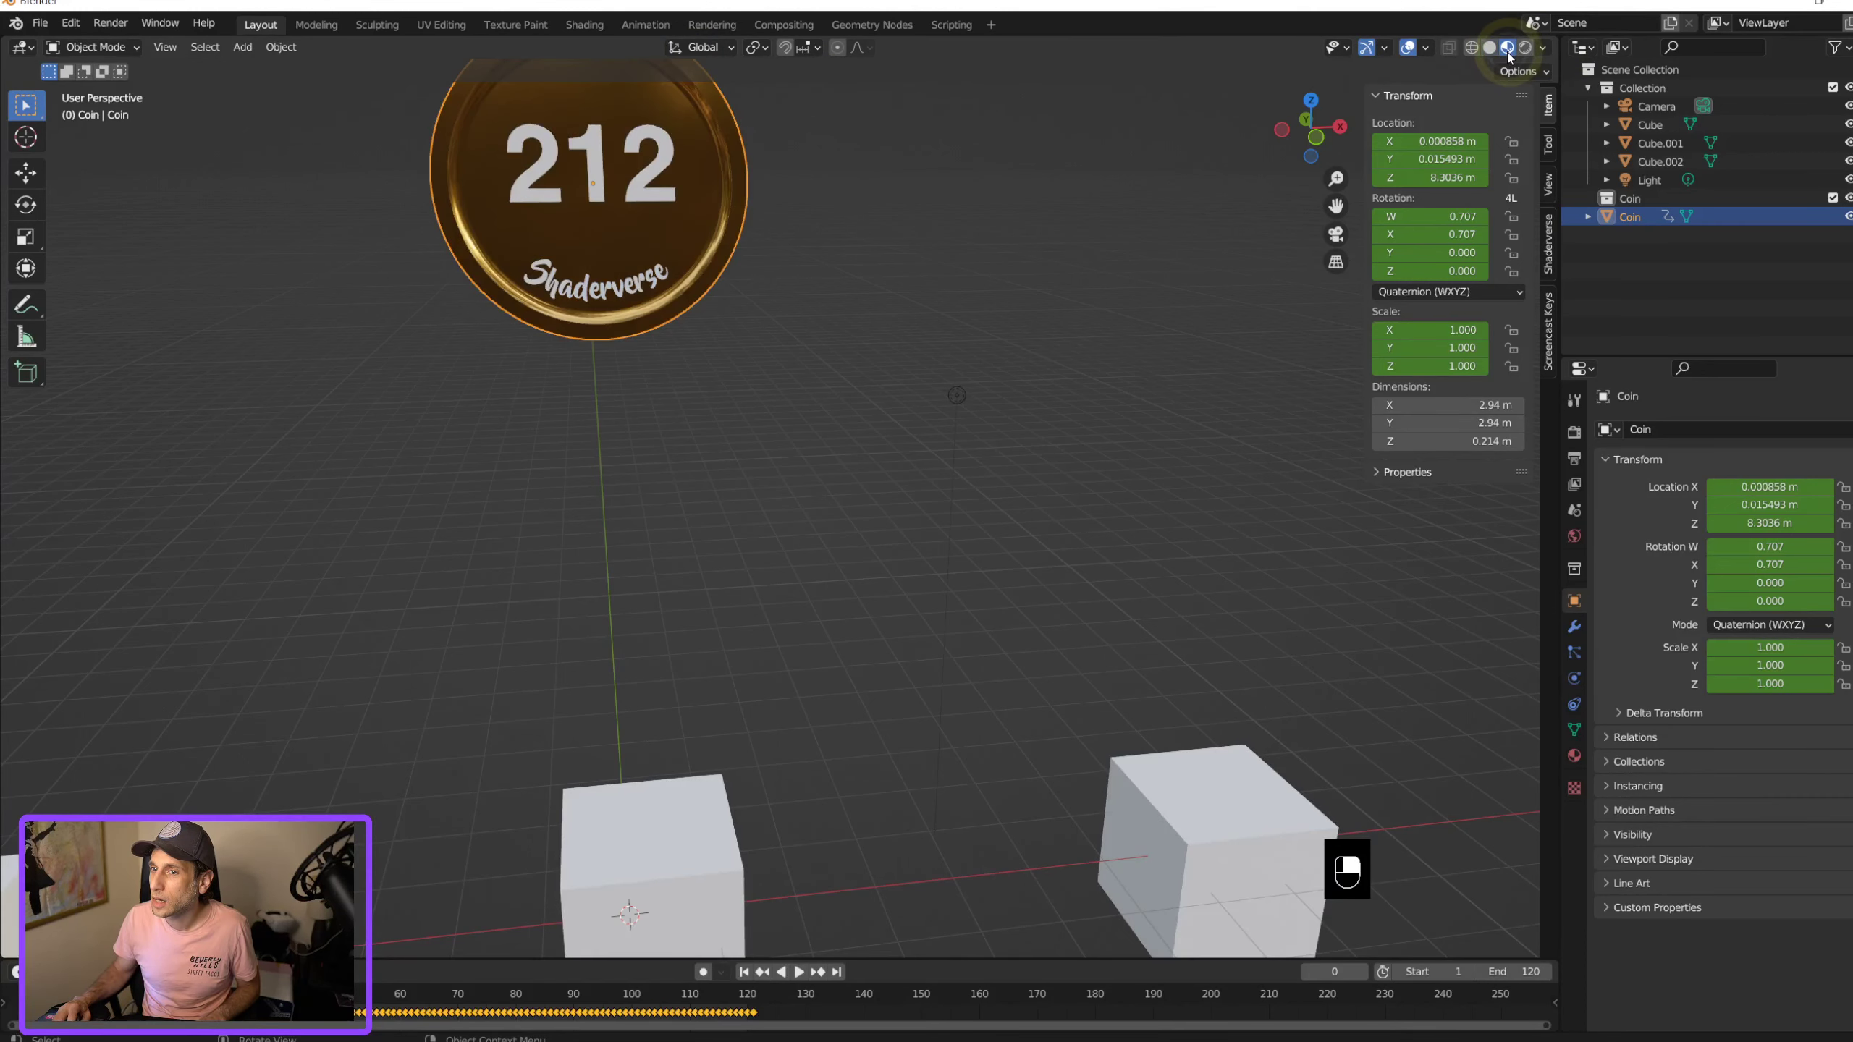
scroll(539, 156, up, 2)
scroll(538, 156, down, 5)
shift+middle_drag(539, 156, 517, 236)
scroll(479, 221, up, 4)
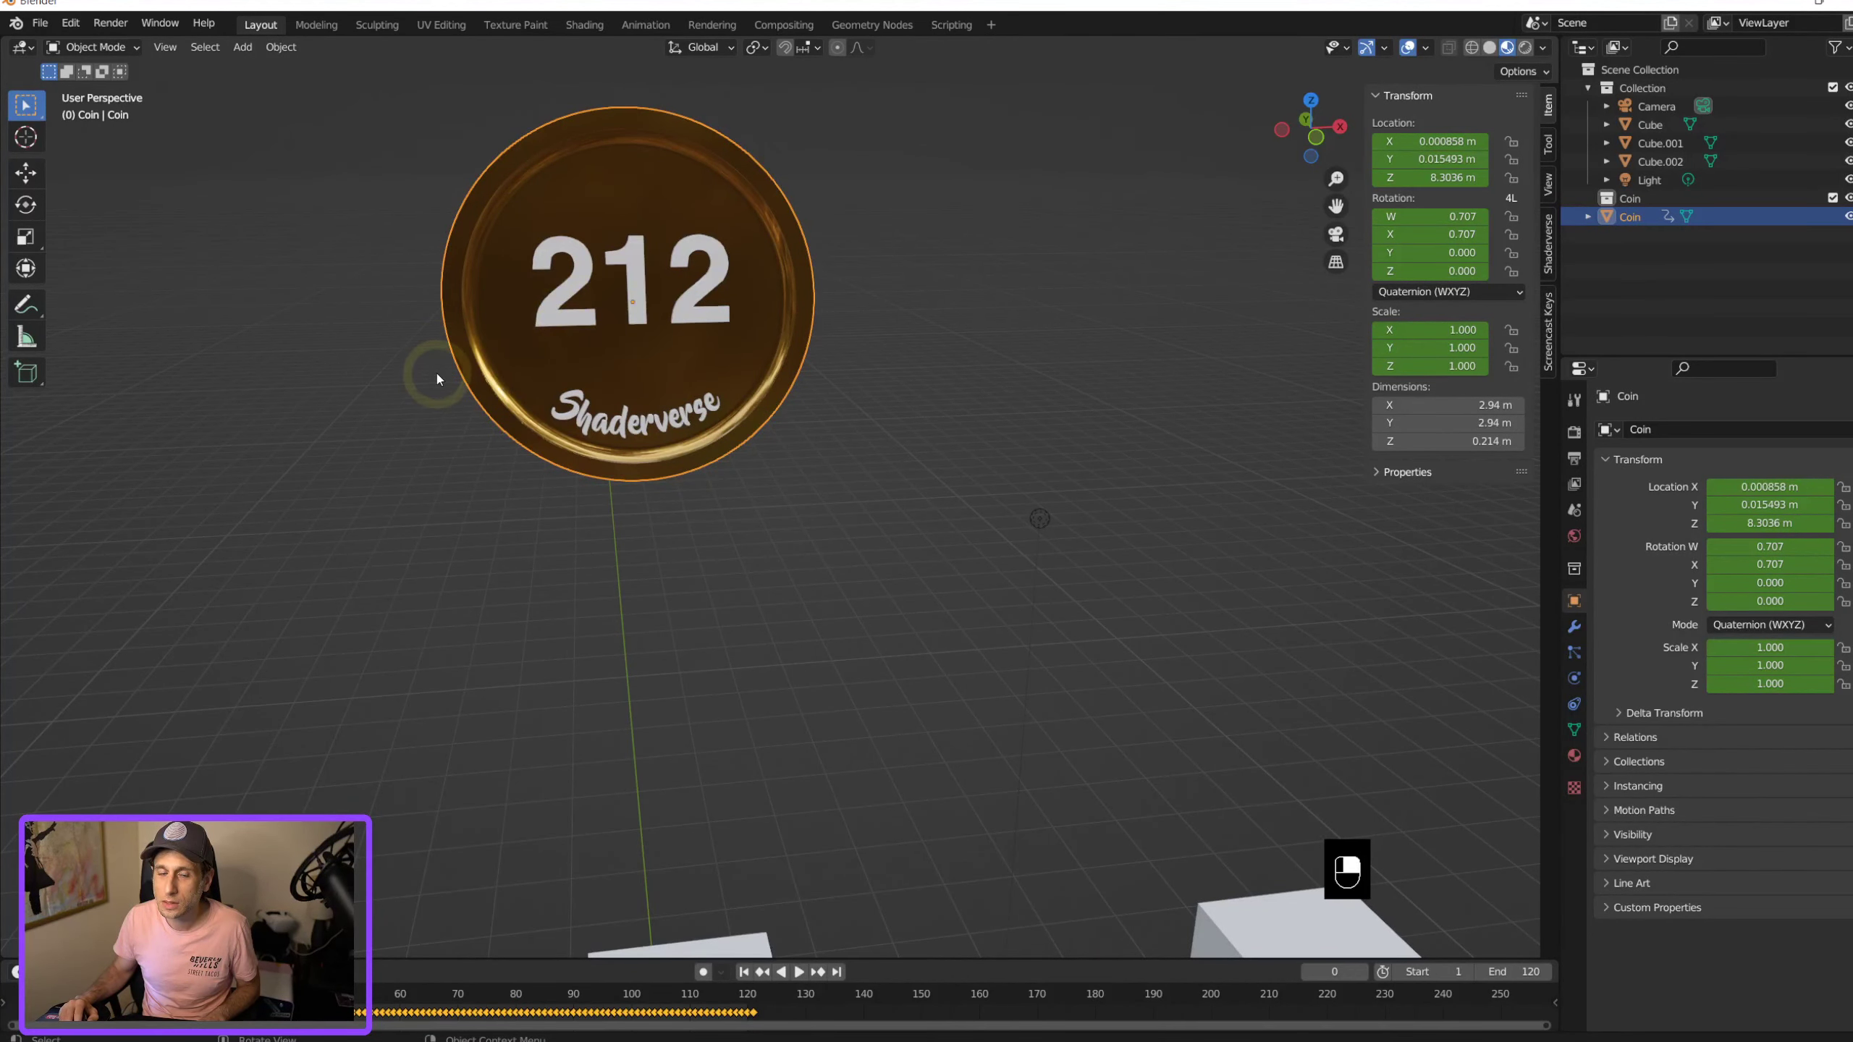
middle_drag(438, 374, 551, 357)
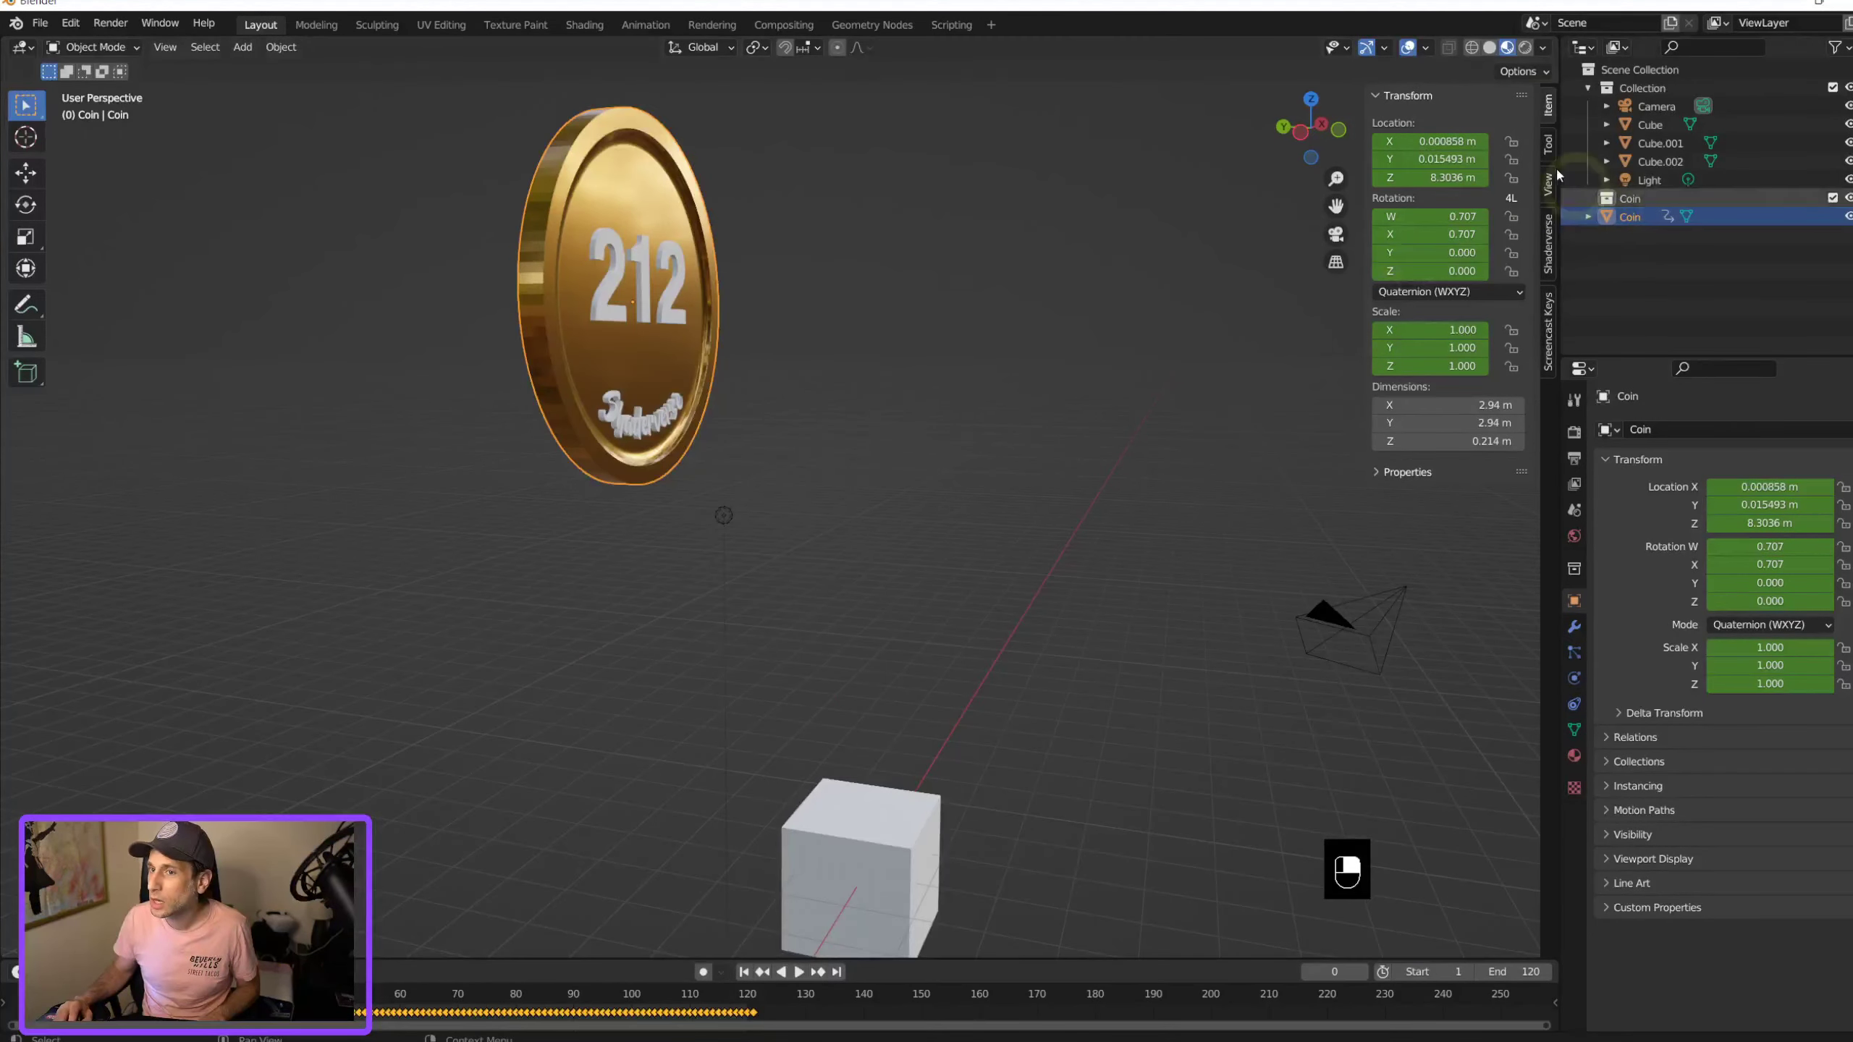
Step: Switch the viewport to Rendered shading and examine how the coin and cubes are lit
click(1525, 49)
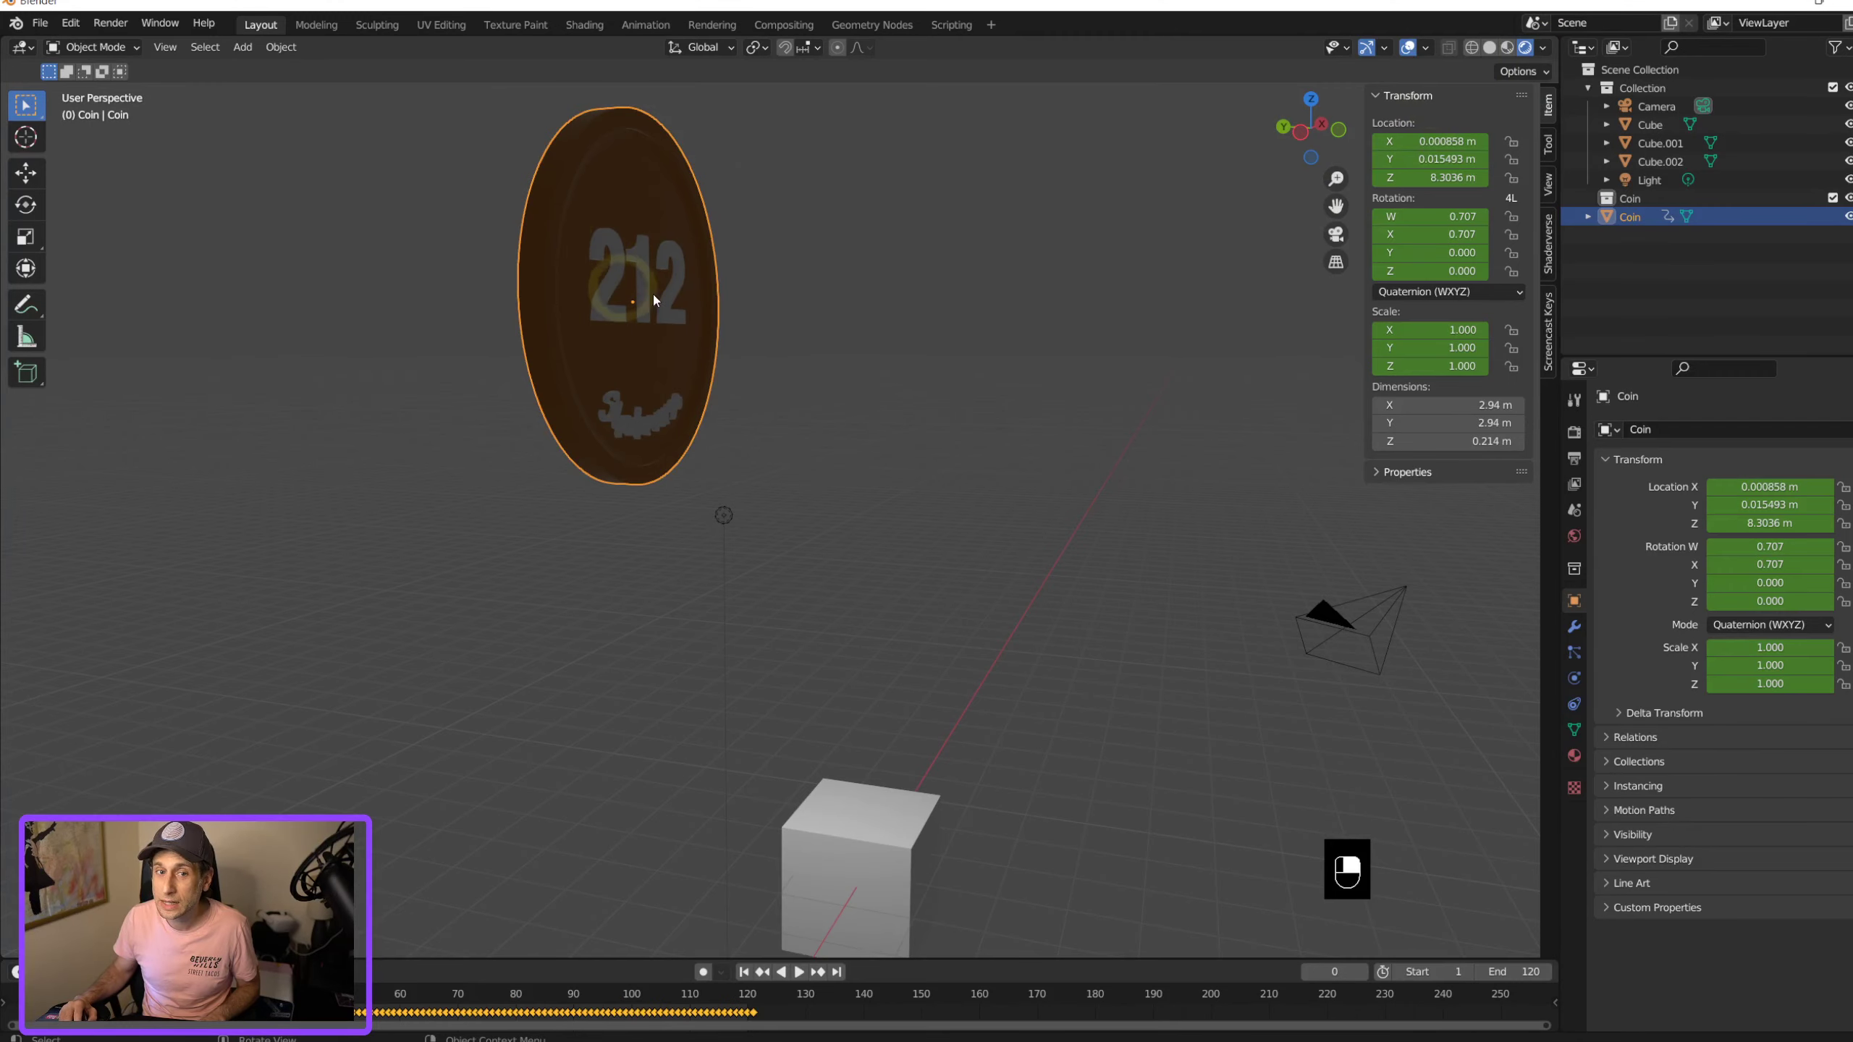
middle_drag(653, 294, 731, 333)
scroll(892, 304, down, 5)
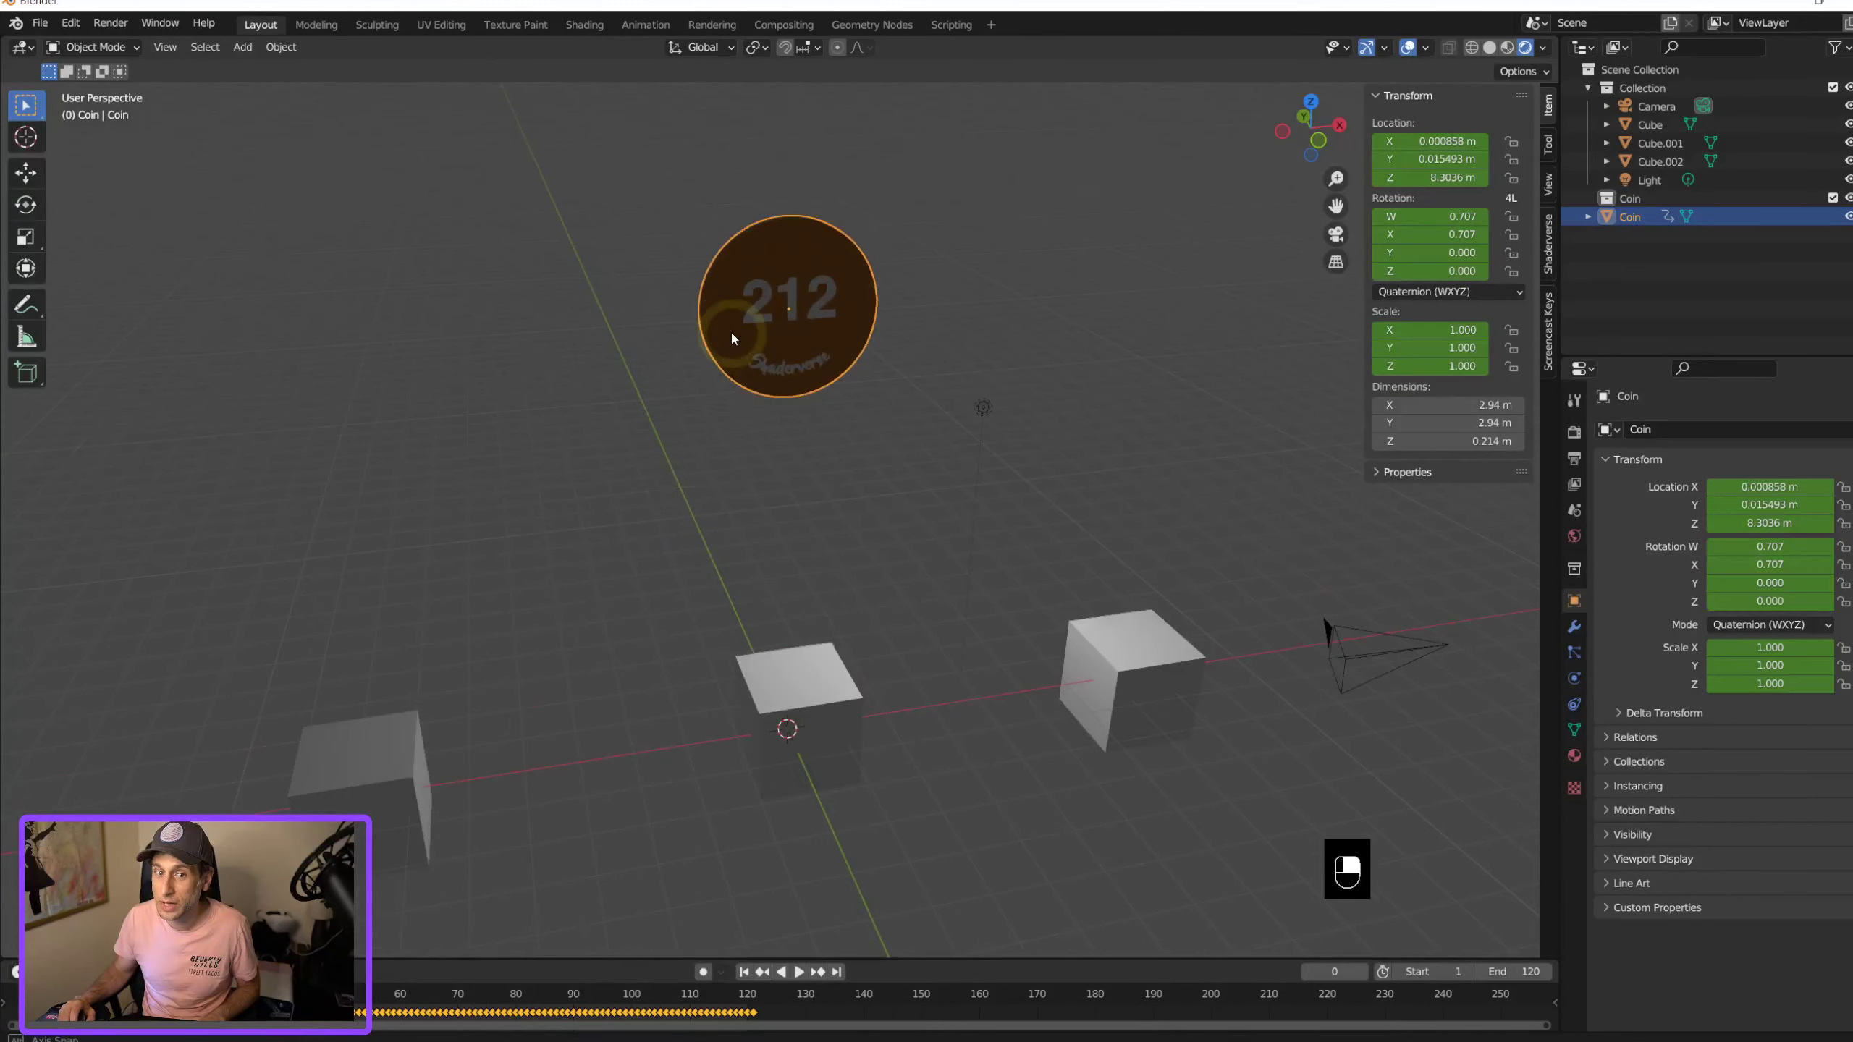
Step: Examine the coin from both sides and compare the viewport lighting options of Rendered and Material Preview shading
middle_drag(962, 463, 867, 438)
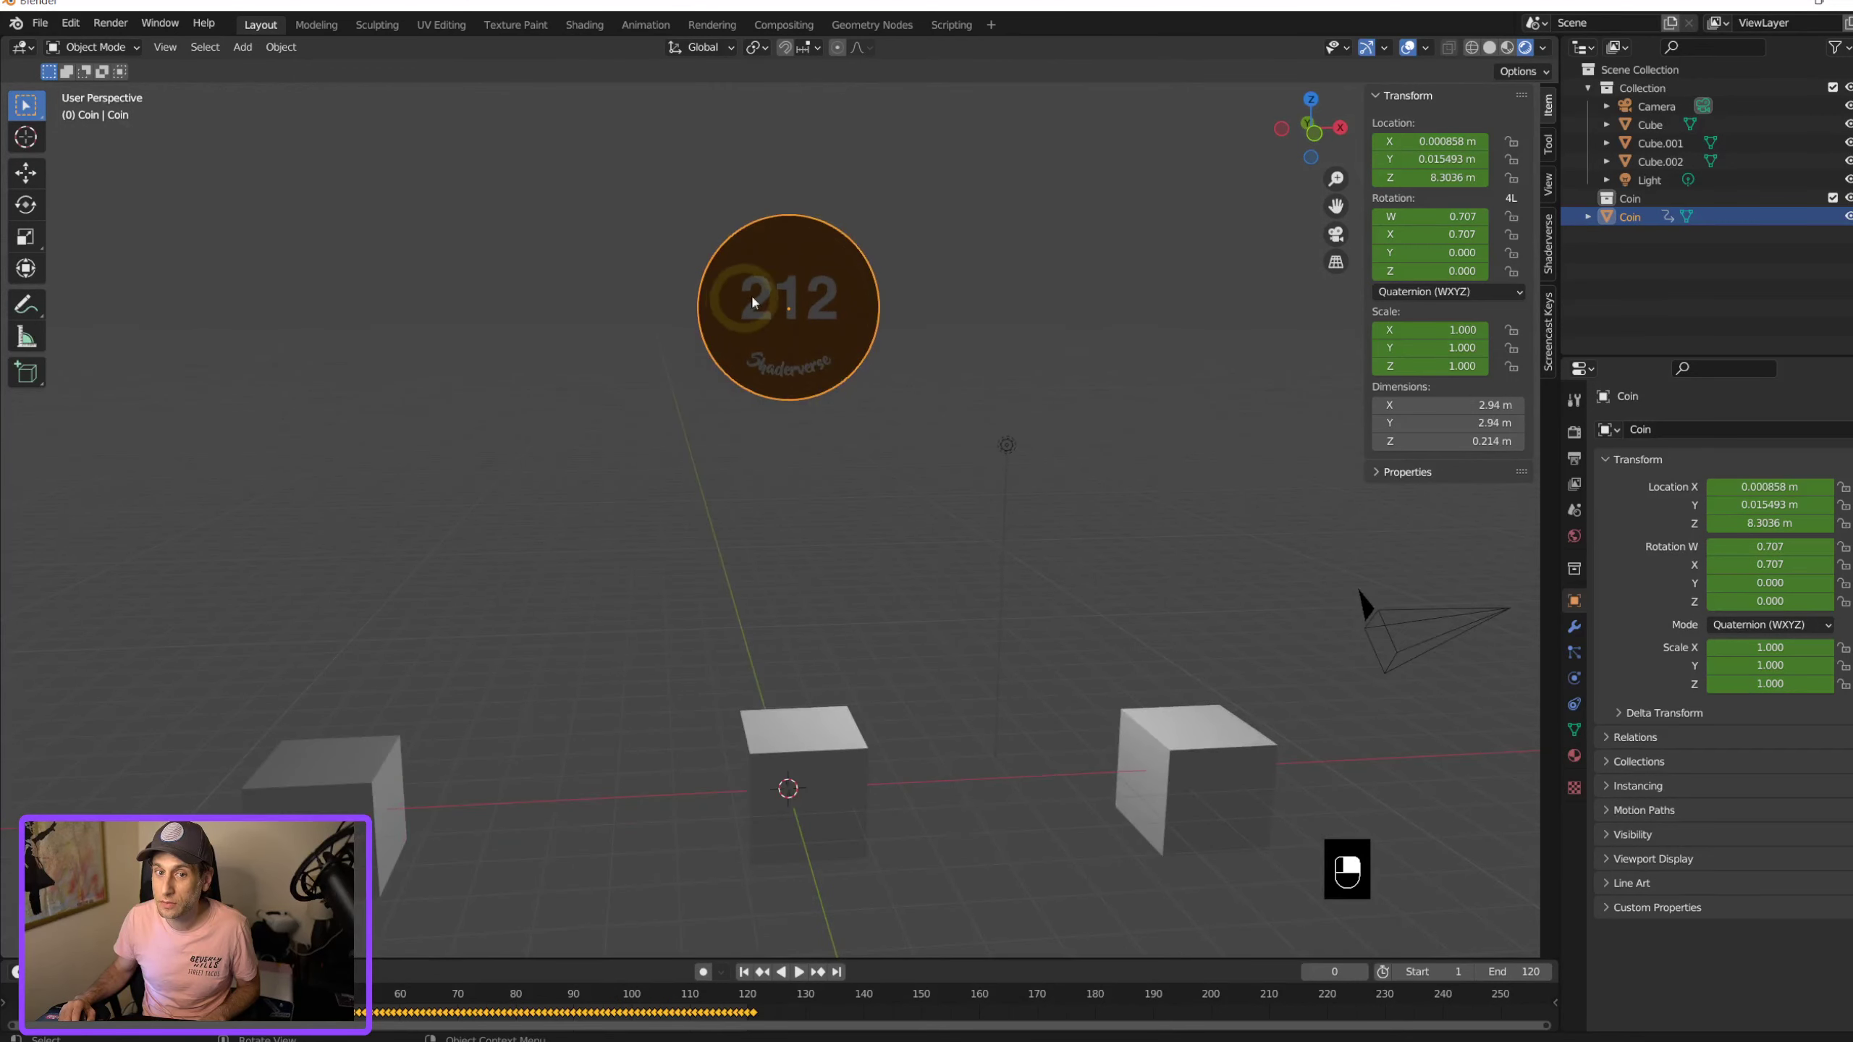
middle_drag(652, 373, 1236, 215)
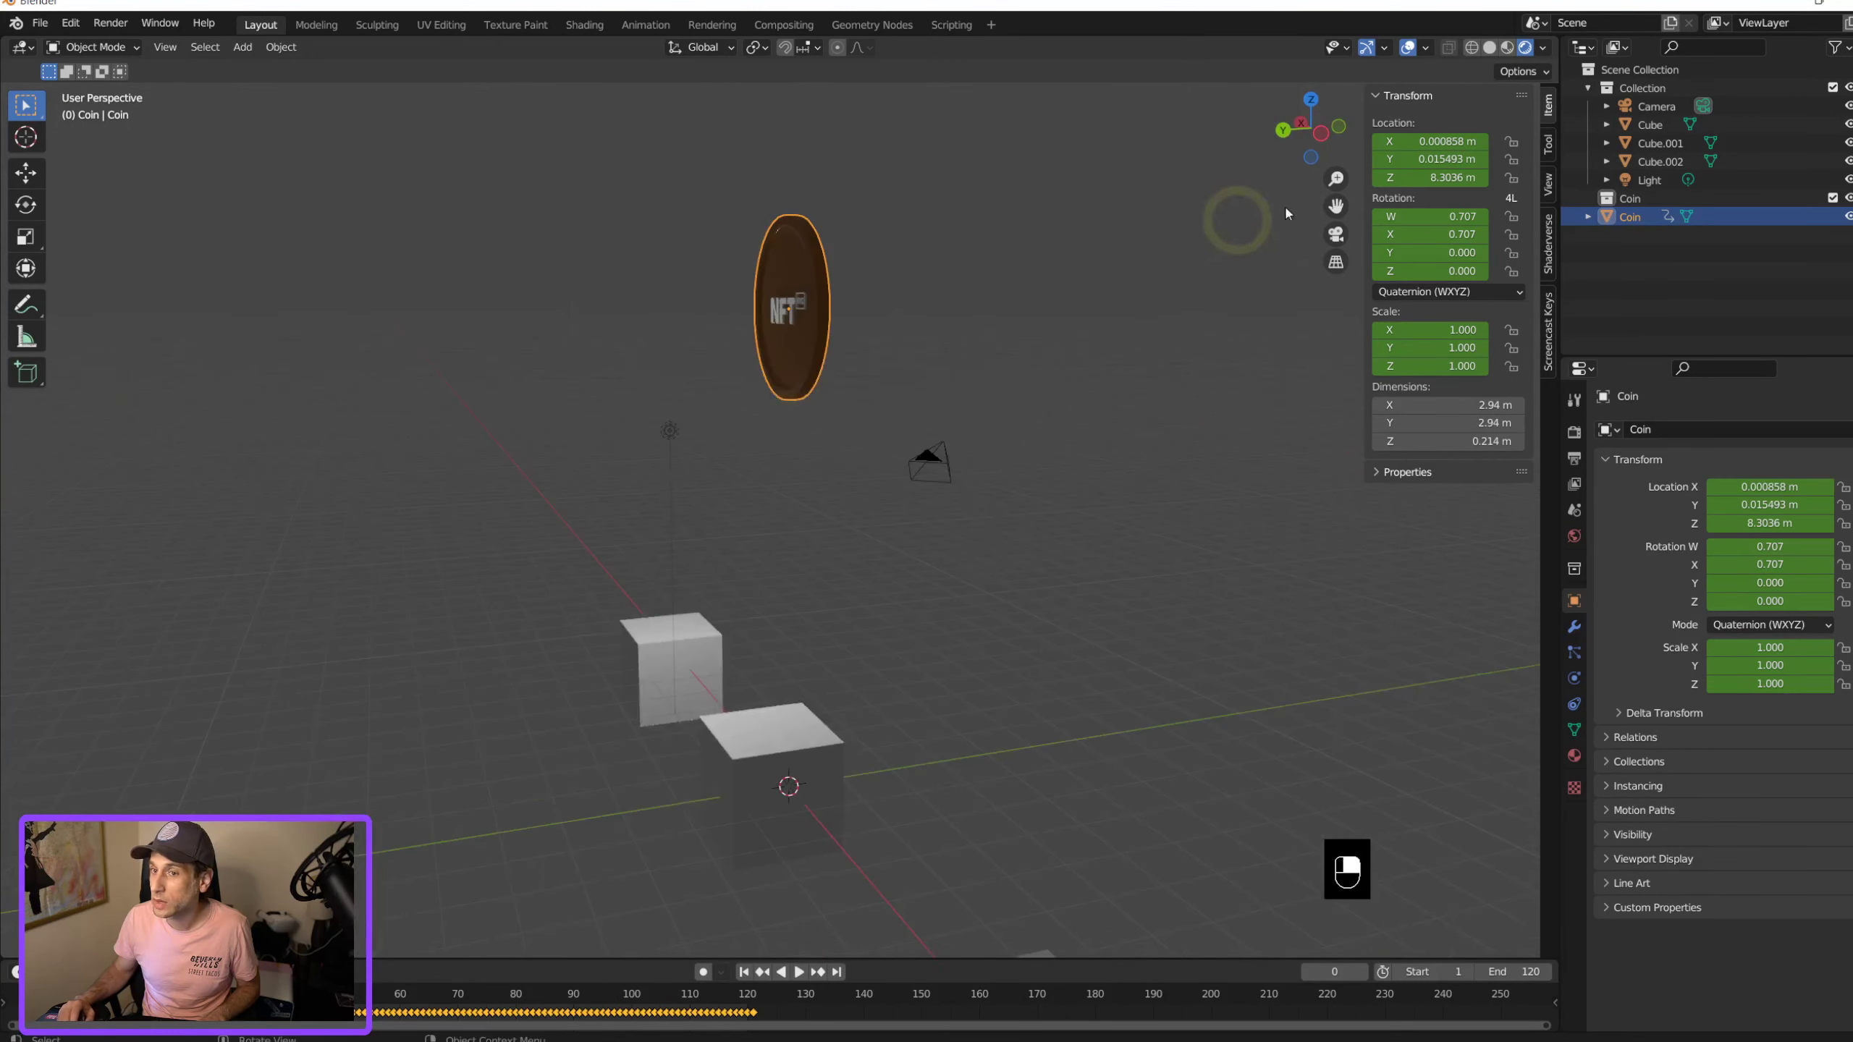
click(1545, 49)
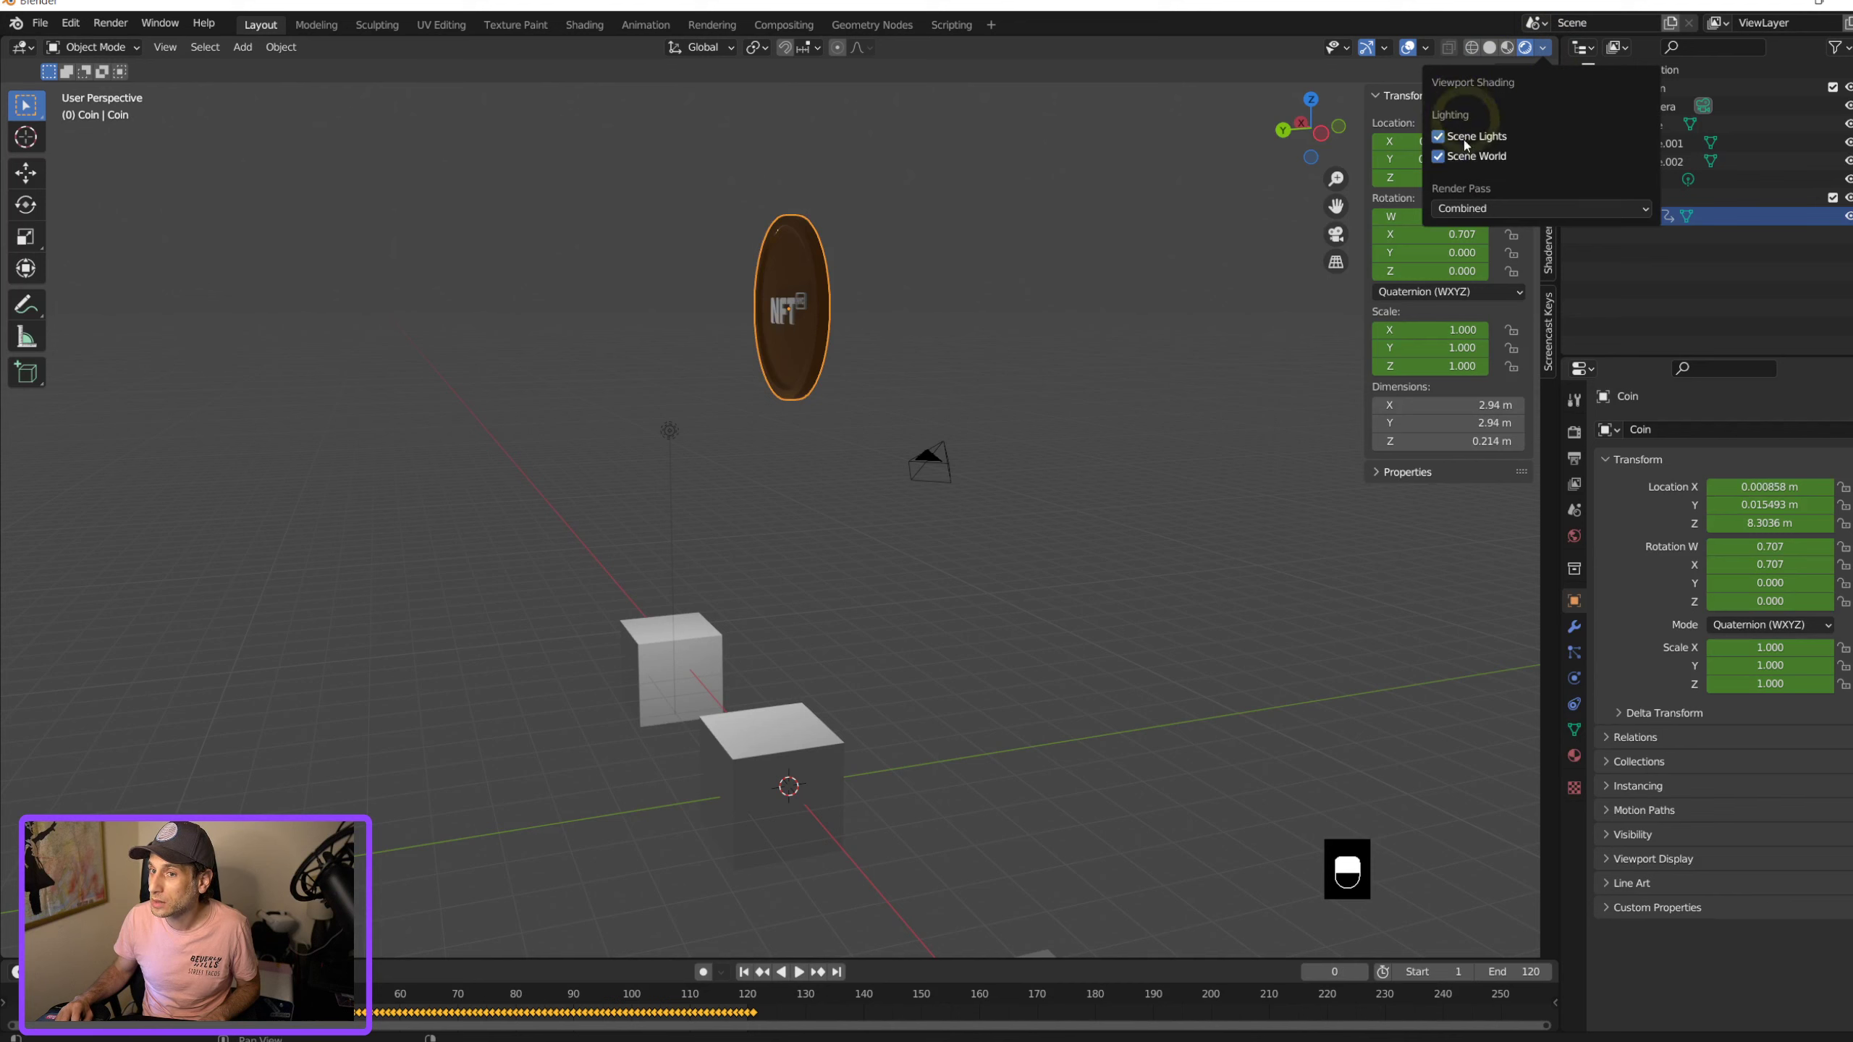
click(1545, 49)
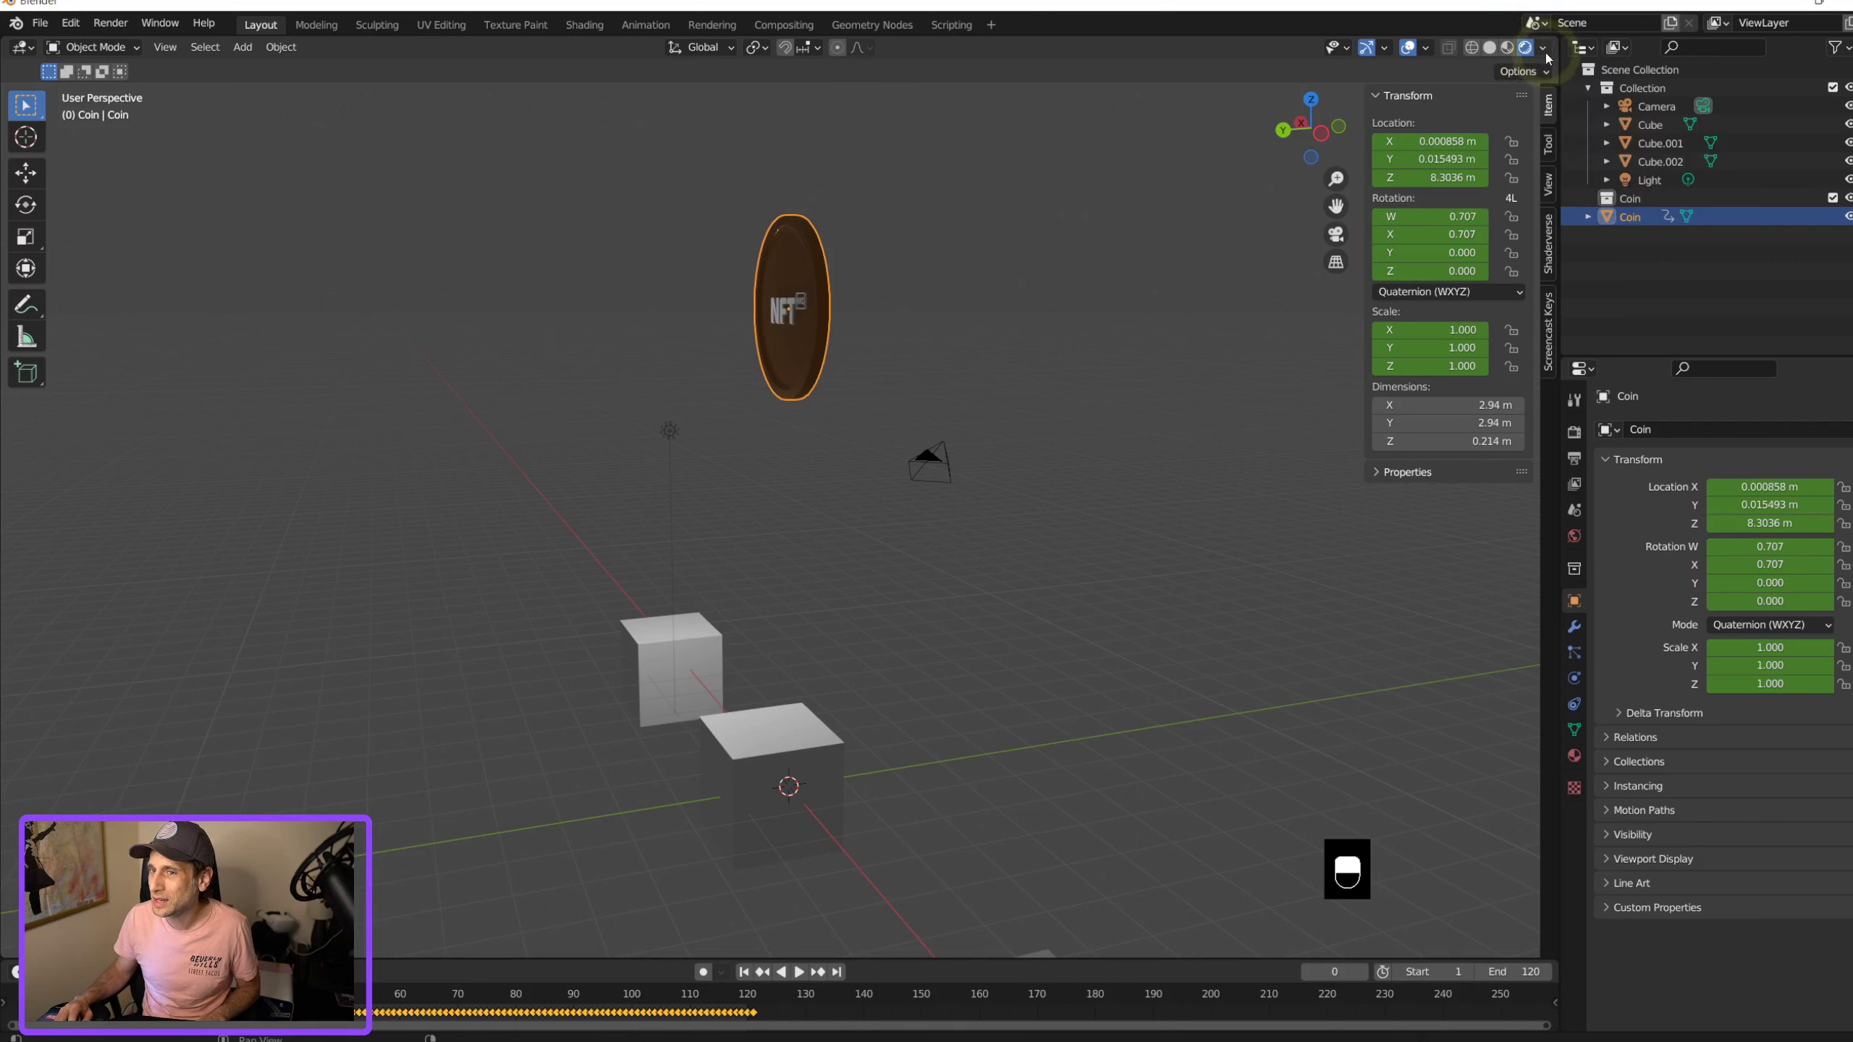
click(1545, 50)
click(1523, 58)
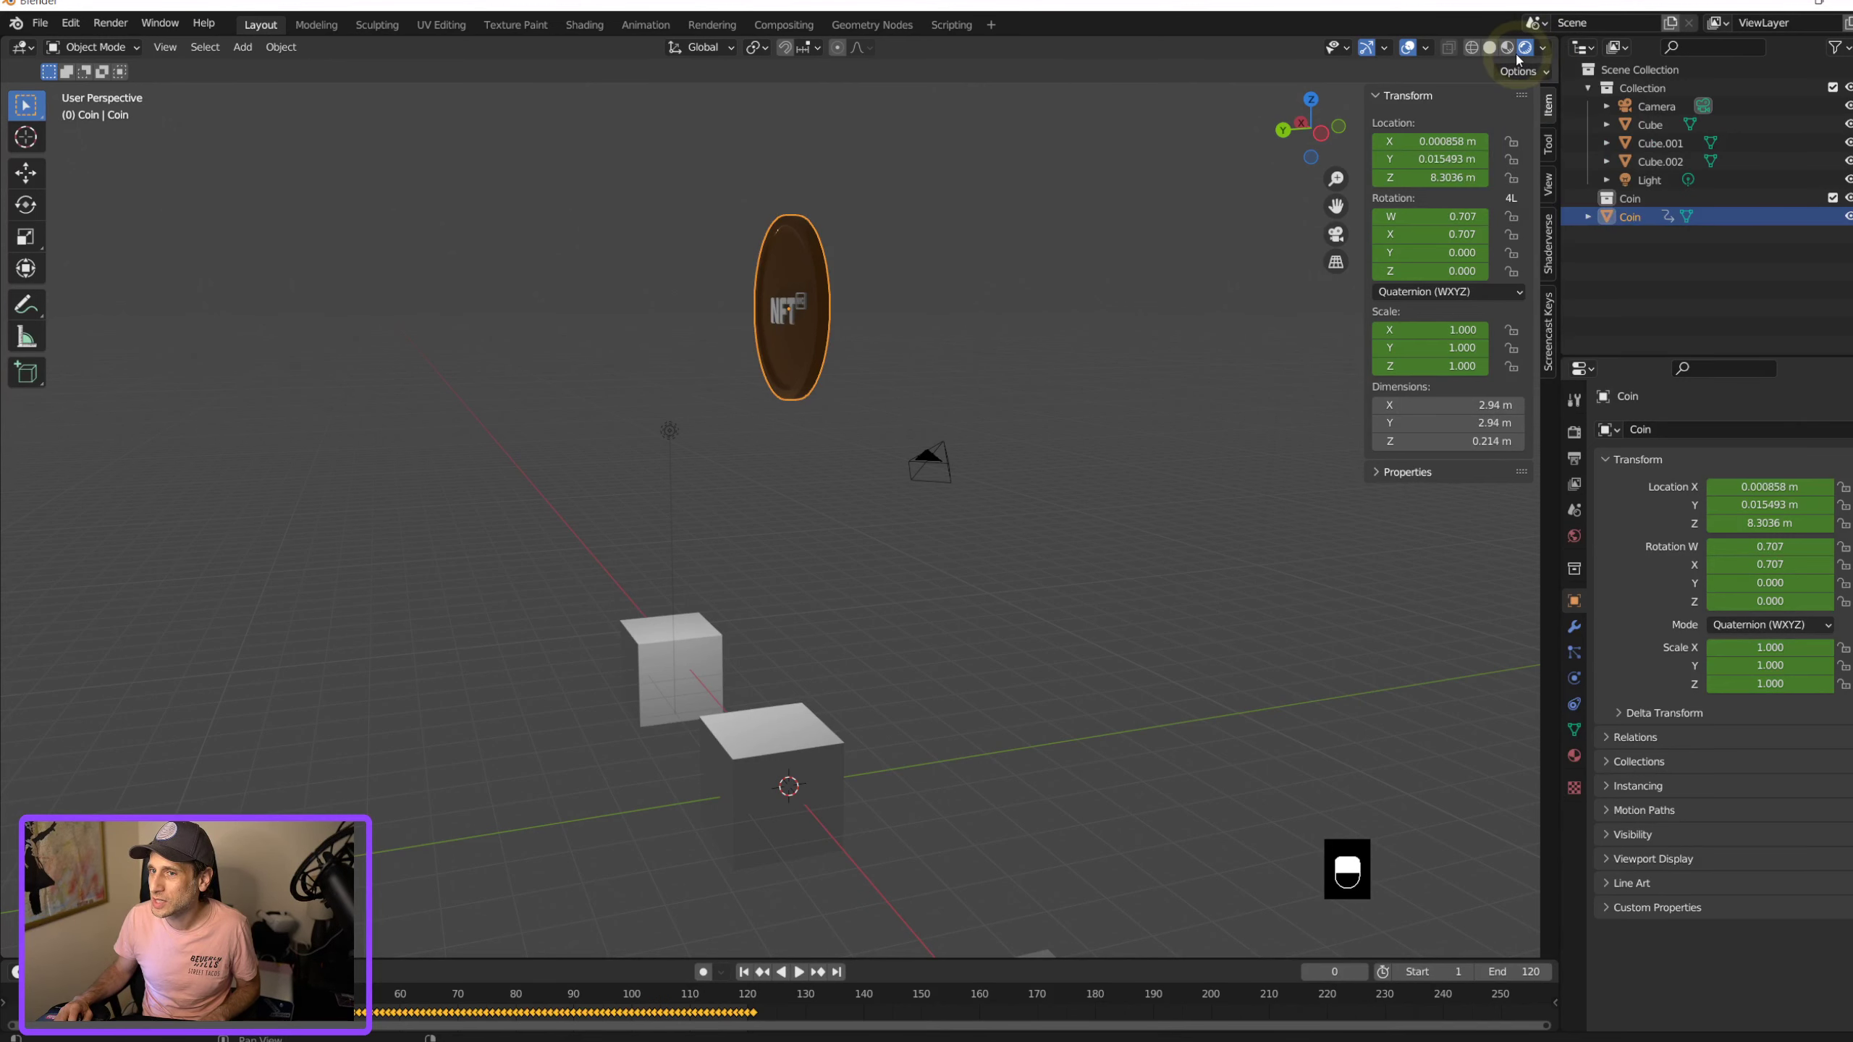
click(1507, 49)
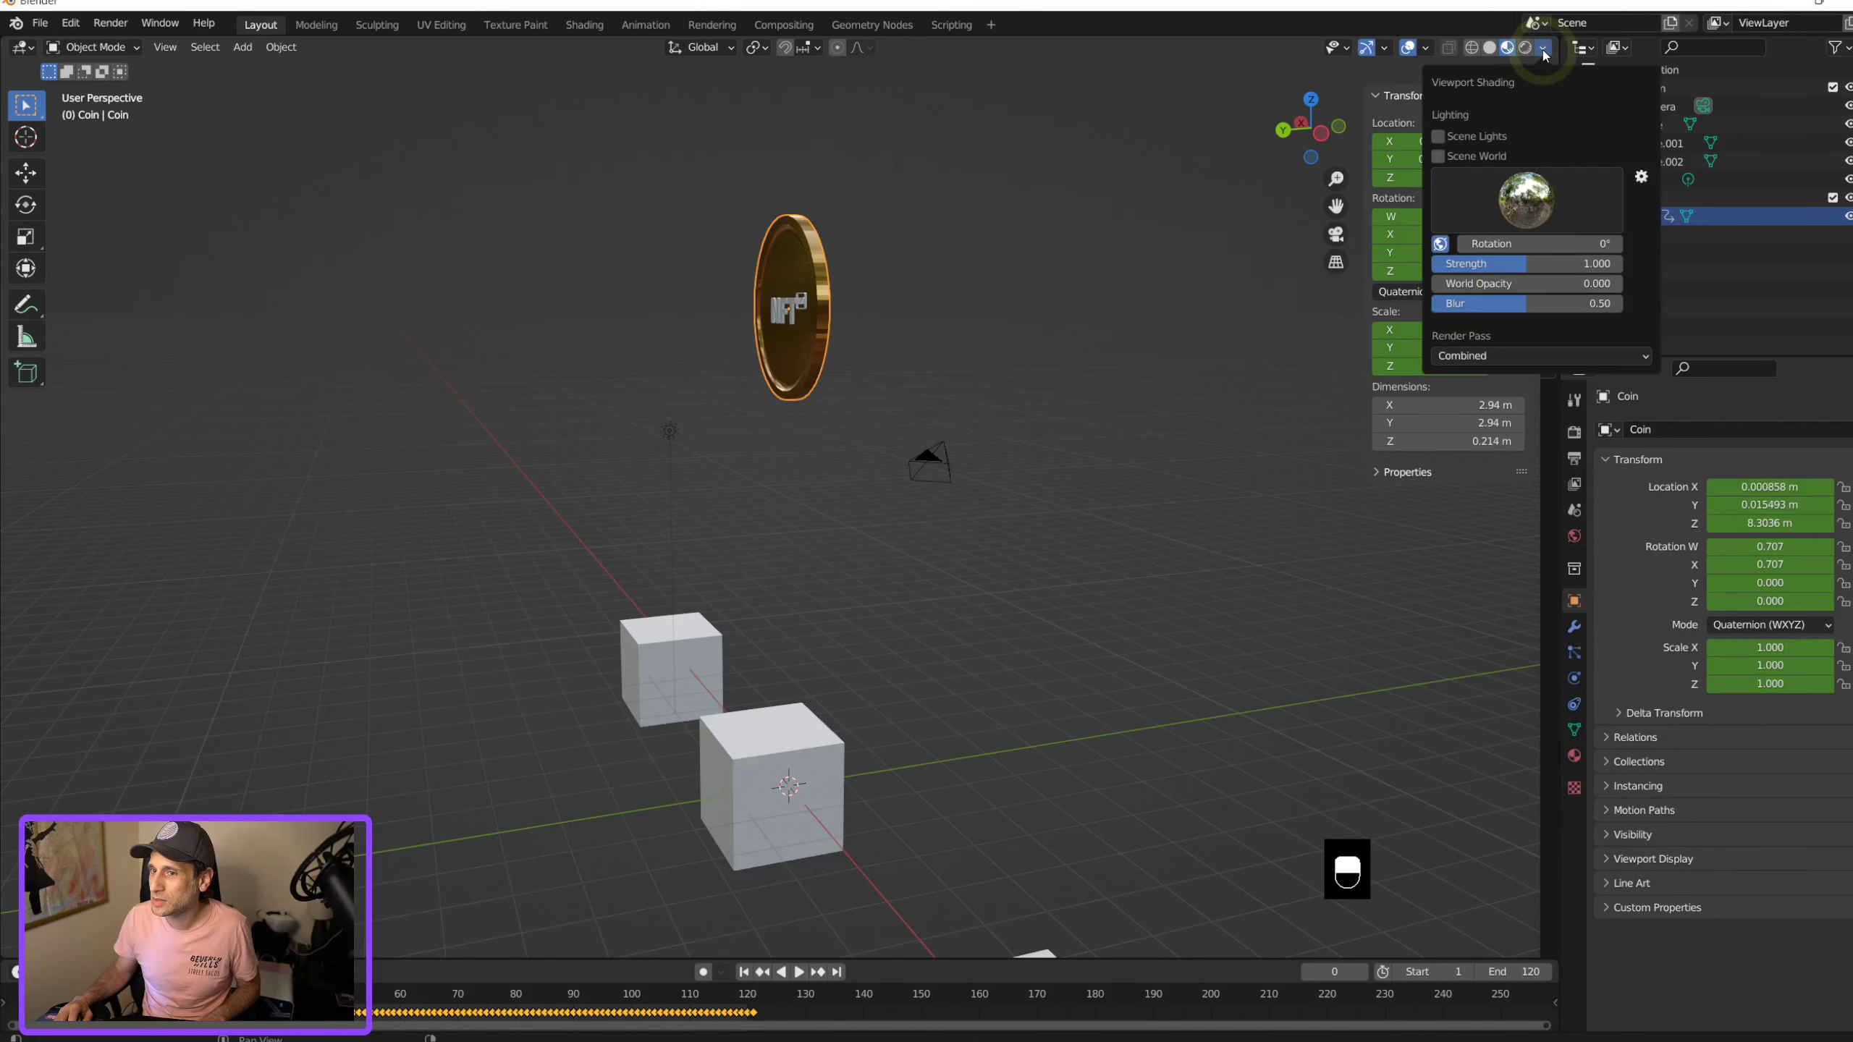
click(1525, 48)
click(1507, 47)
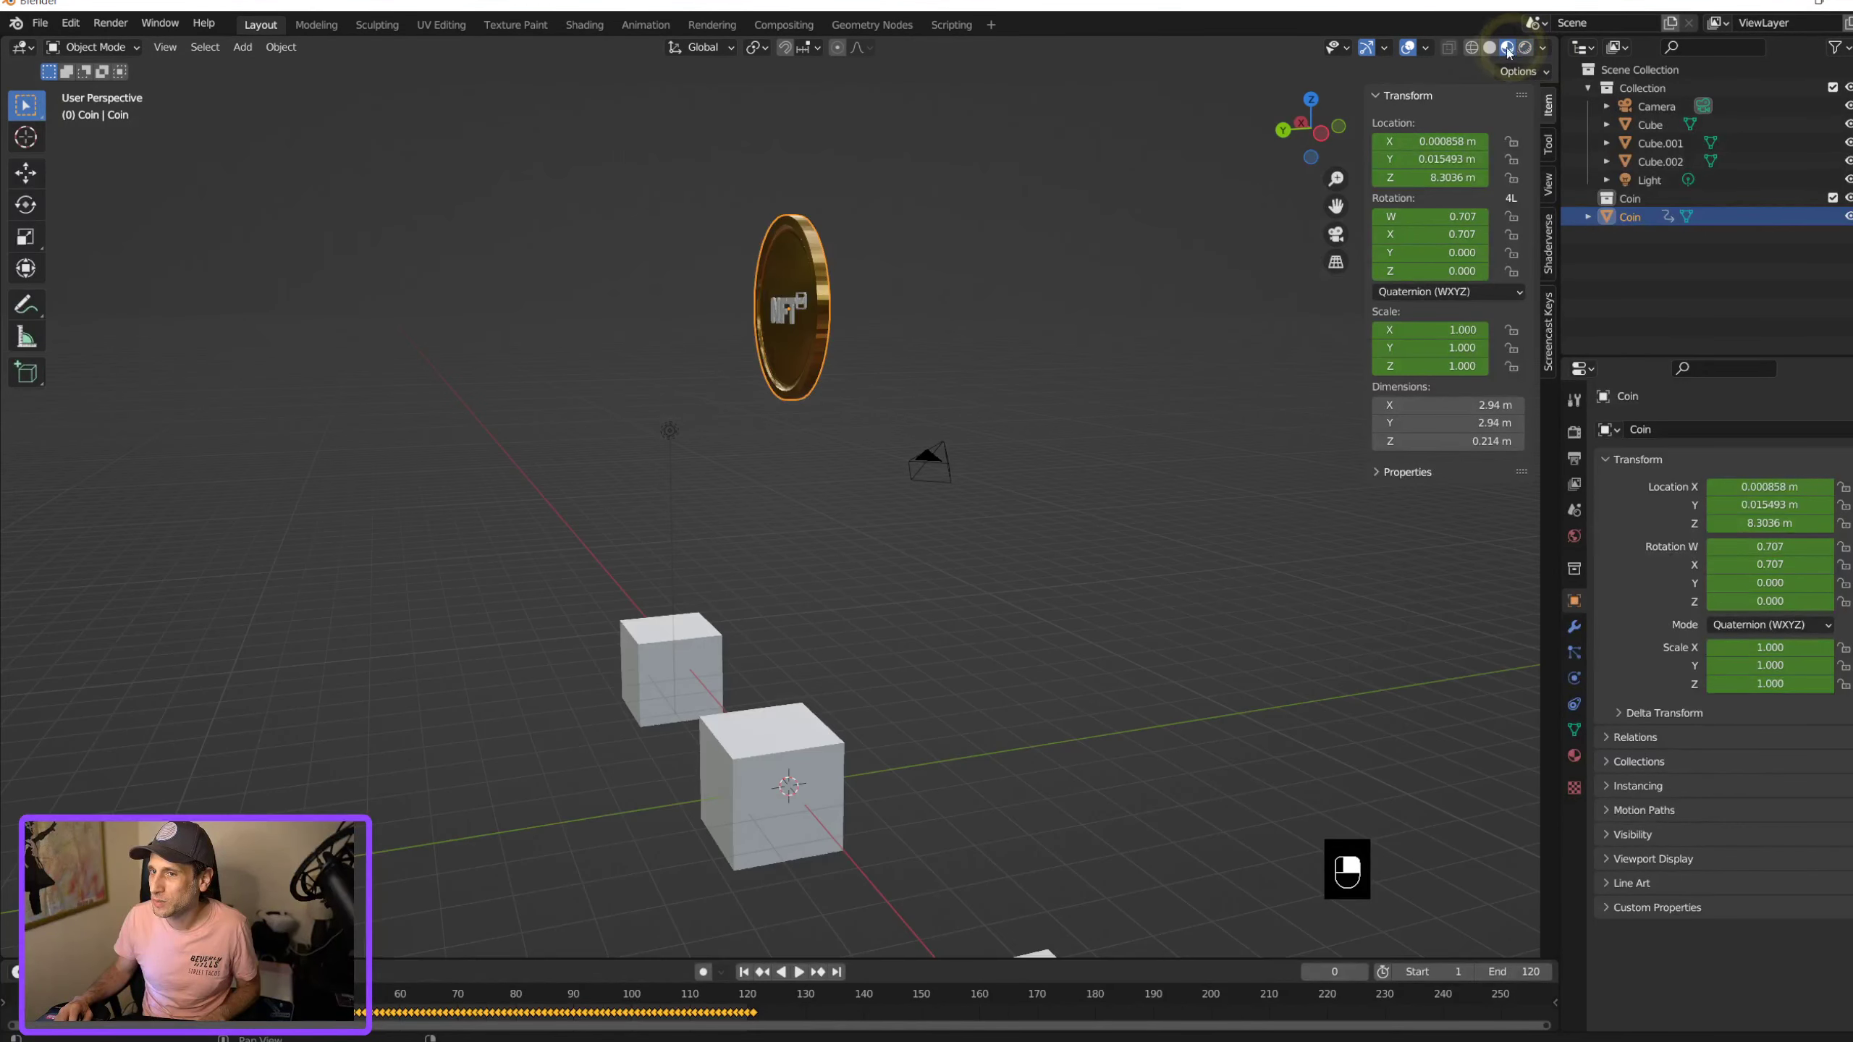
Step: Switch the viewport to Solid shading and light it with the red MatCap, checking the coin's numbered face
click(1489, 48)
click(1544, 48)
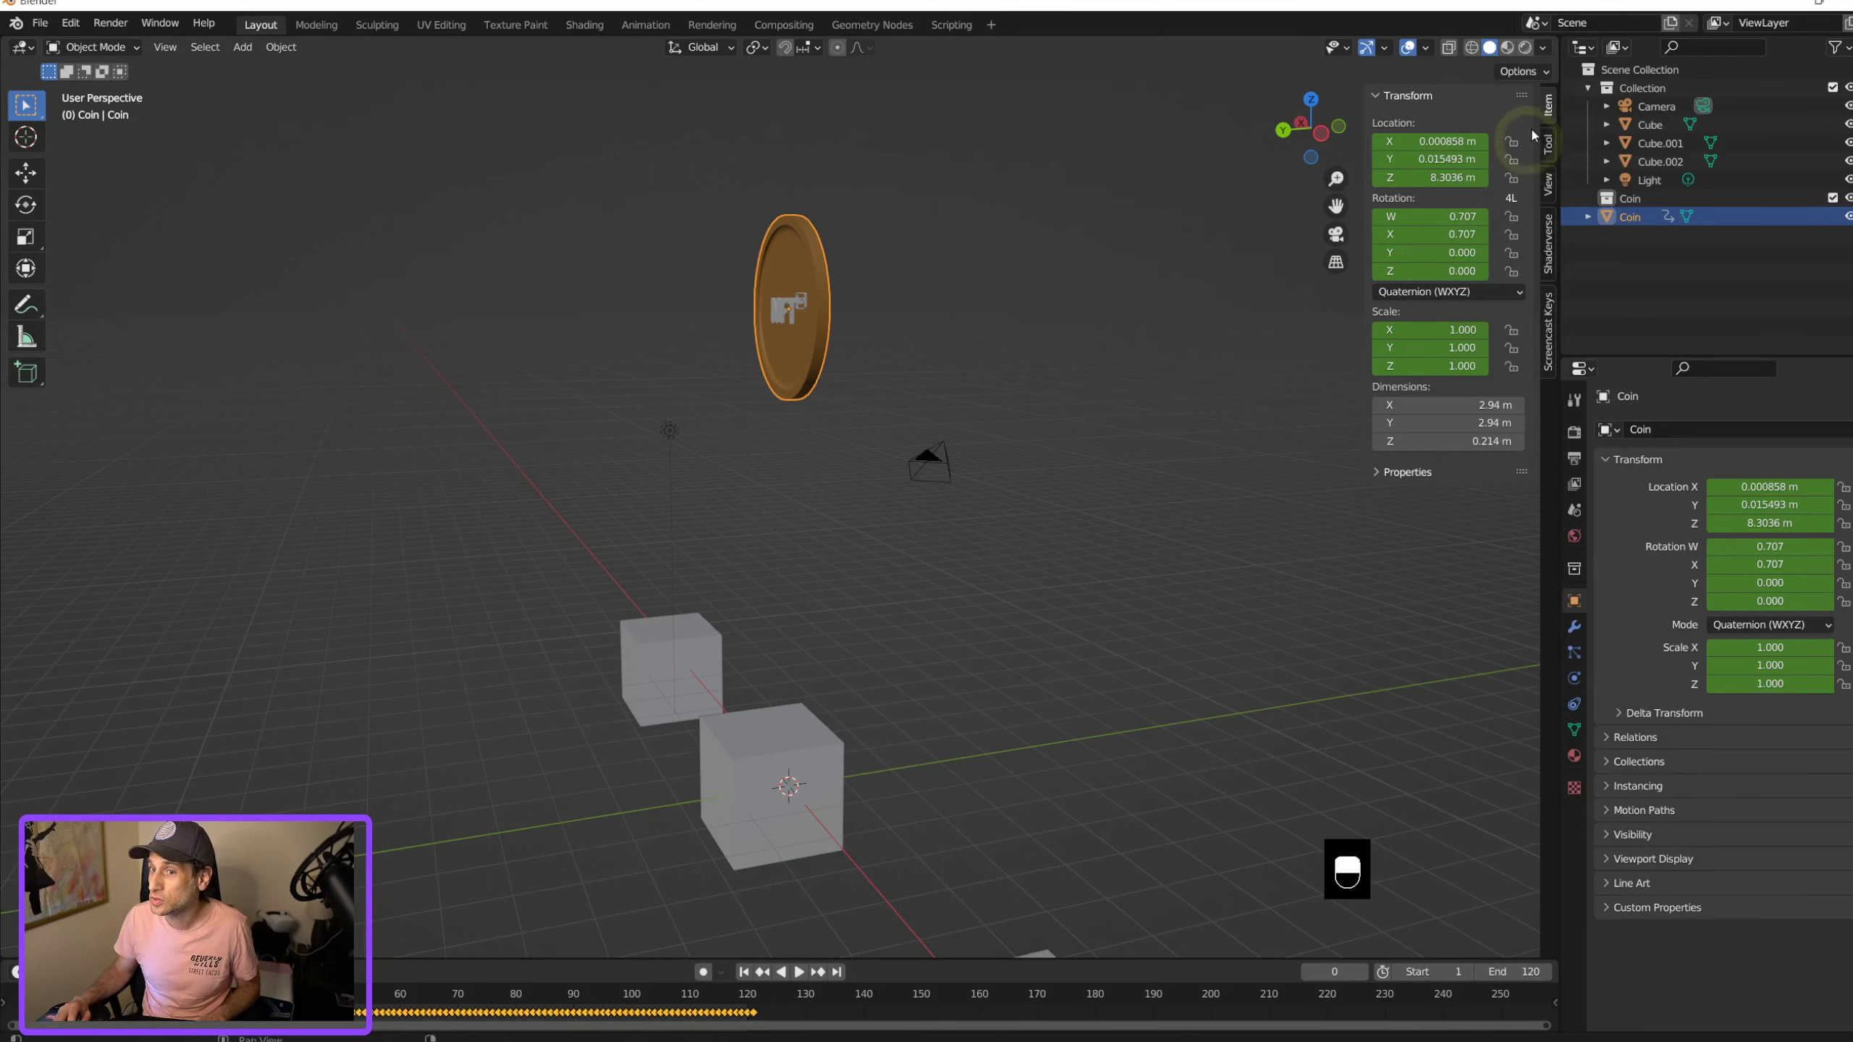
click(1544, 49)
click(1526, 135)
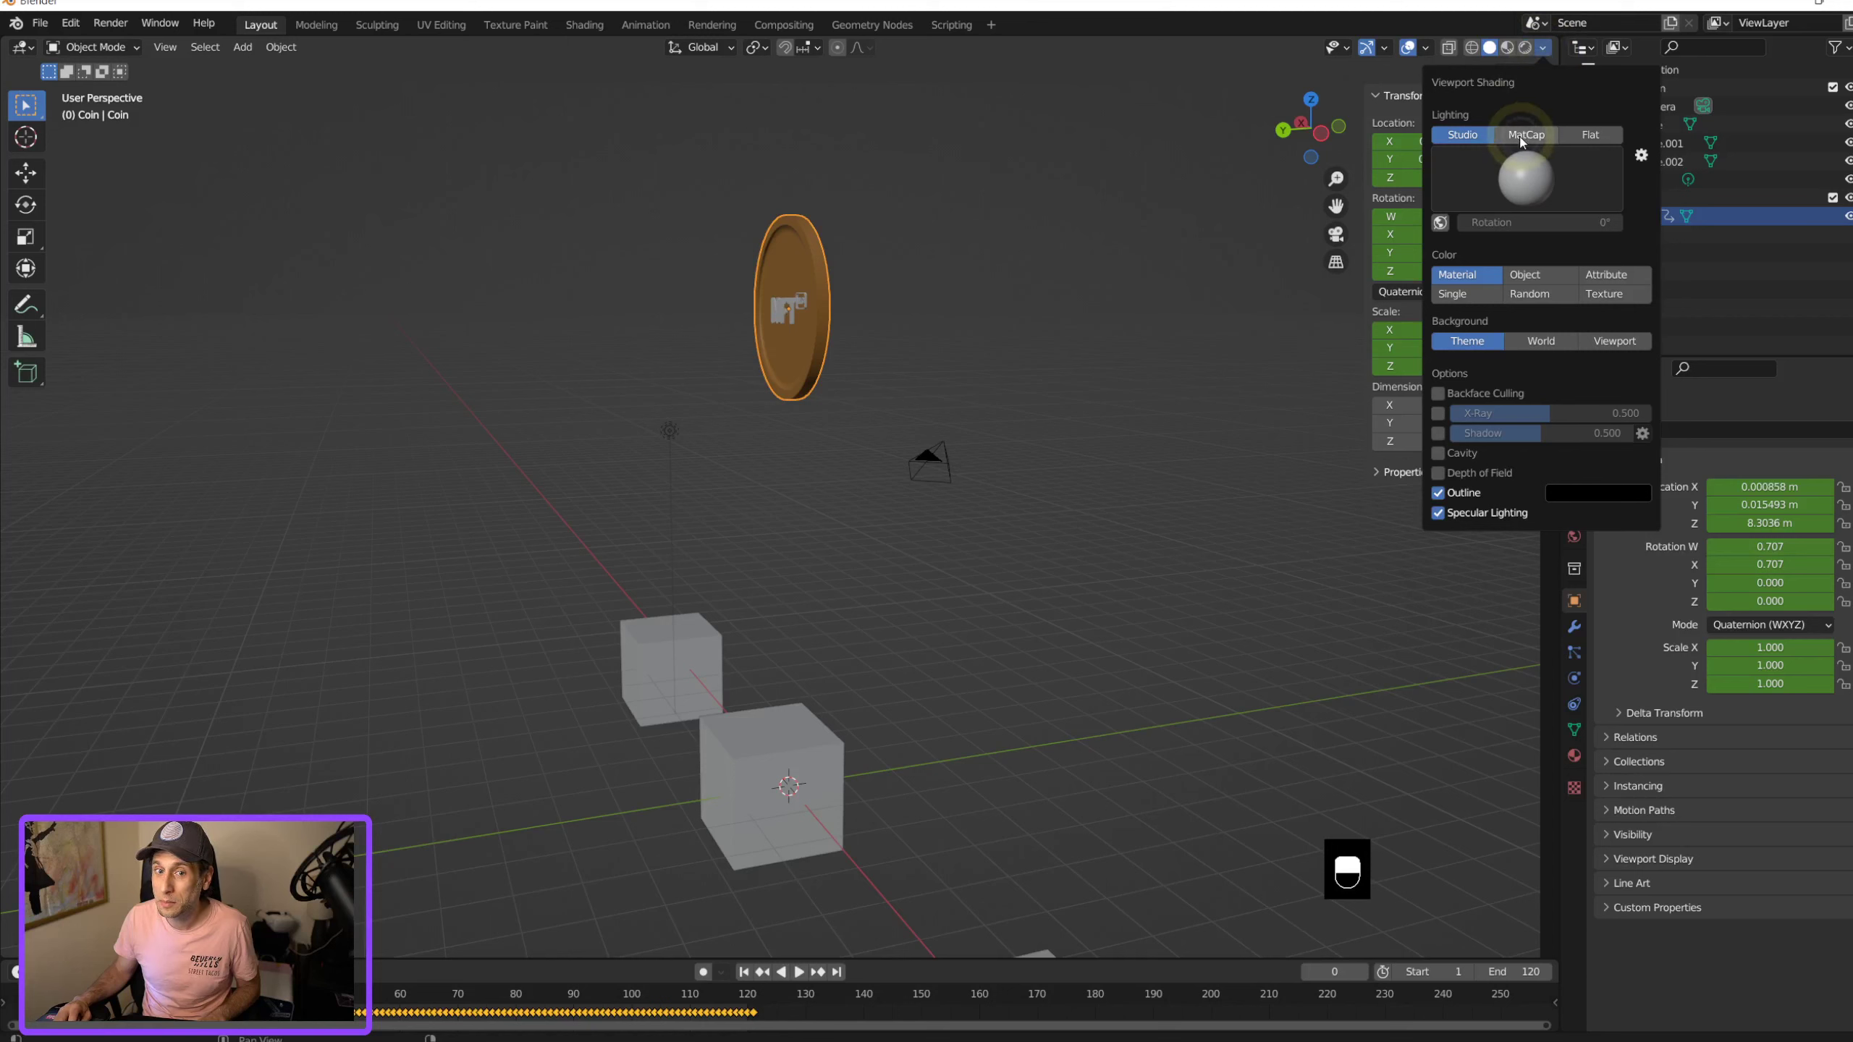
click(1523, 179)
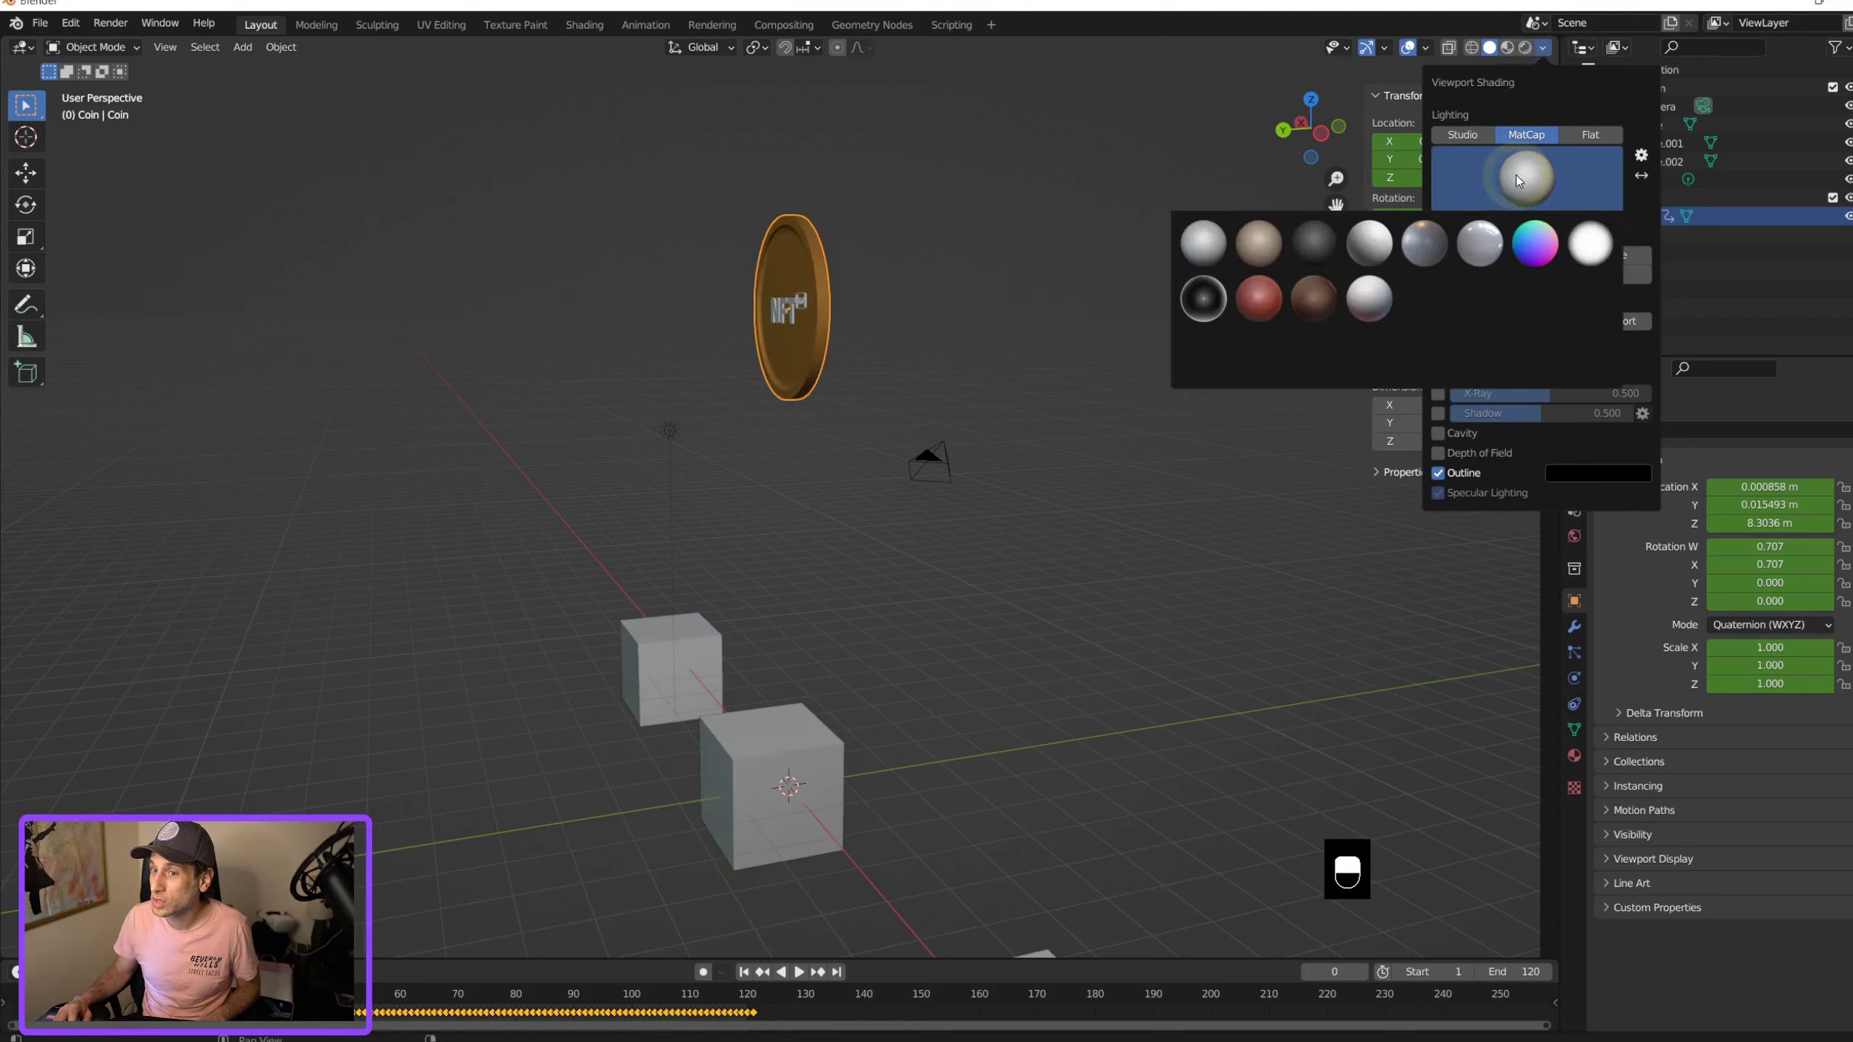
click(1257, 312)
mouse_move(821, 298)
middle_down()
mouse_move(895, 349)
mouse_move(805, 356)
mouse_move(757, 402)
mouse_move(751, 353)
mouse_move(848, 357)
middle_up()
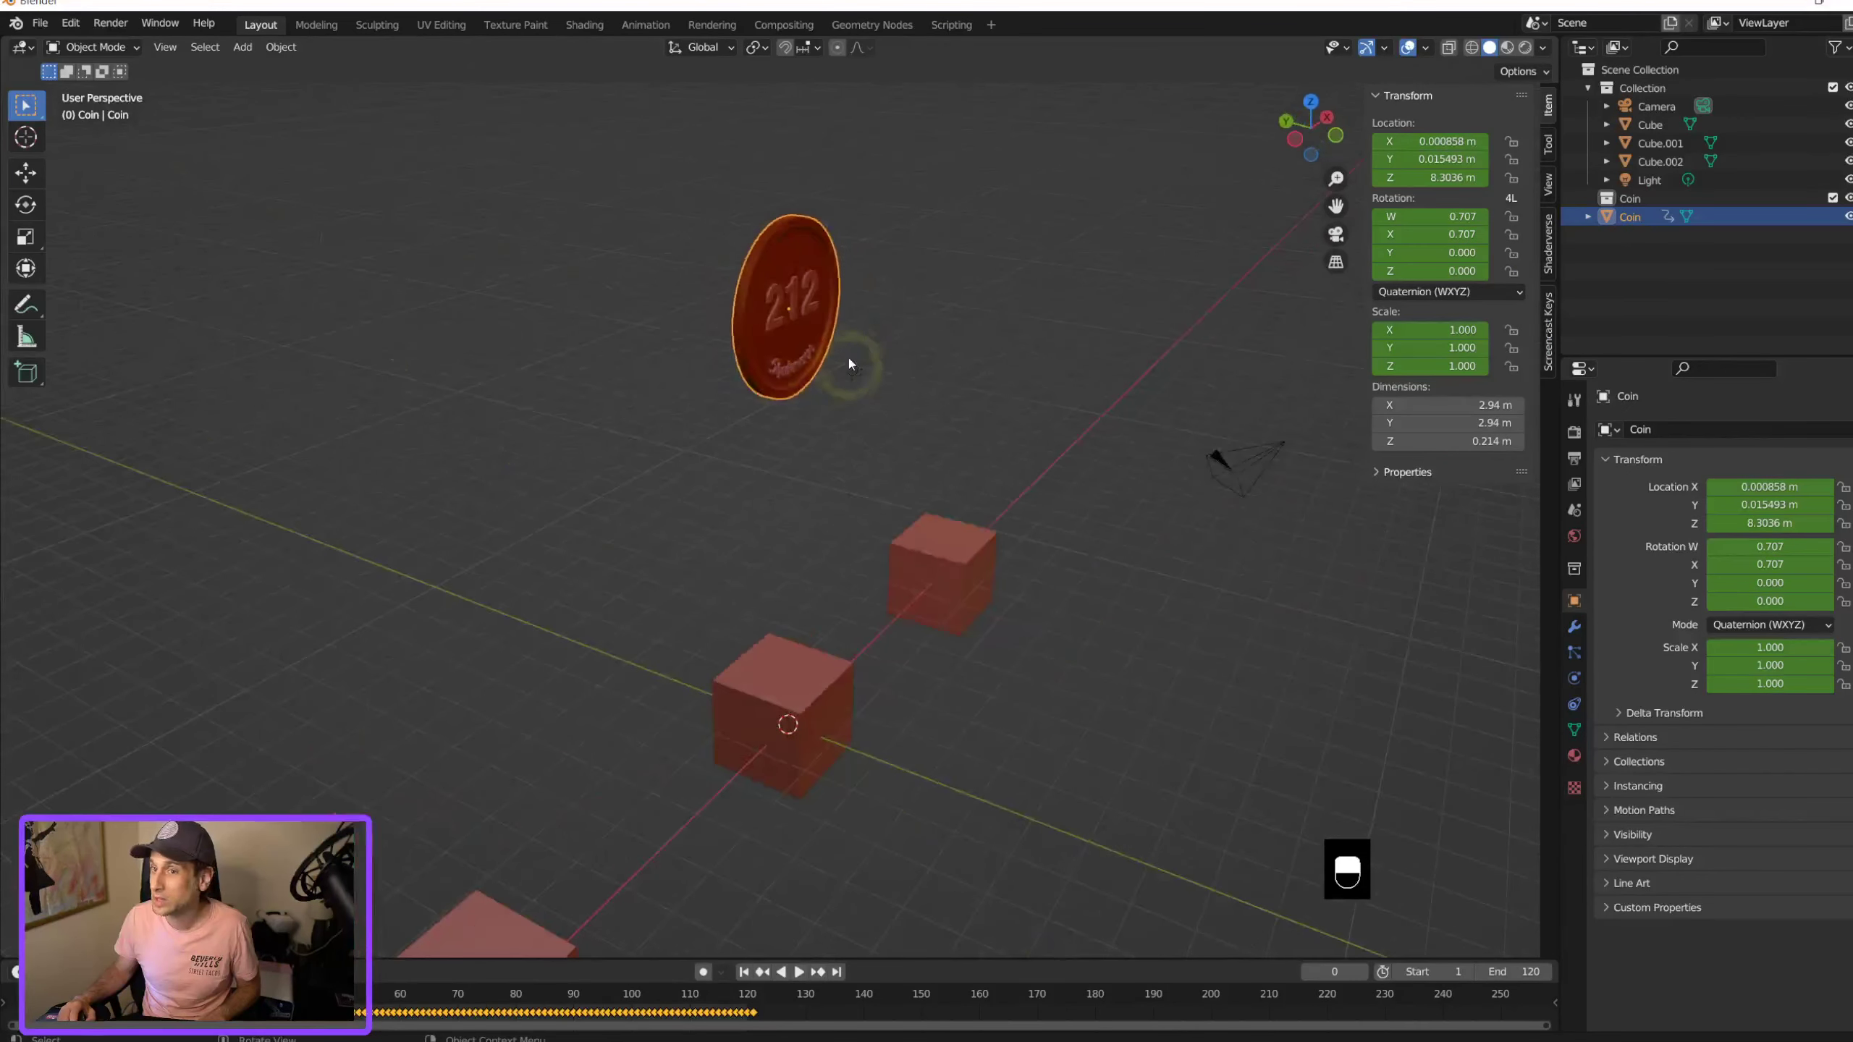
Step: Compare Studio lighting with the red MatCap on the coin in Solid shading, ending on MatCap
click(1545, 49)
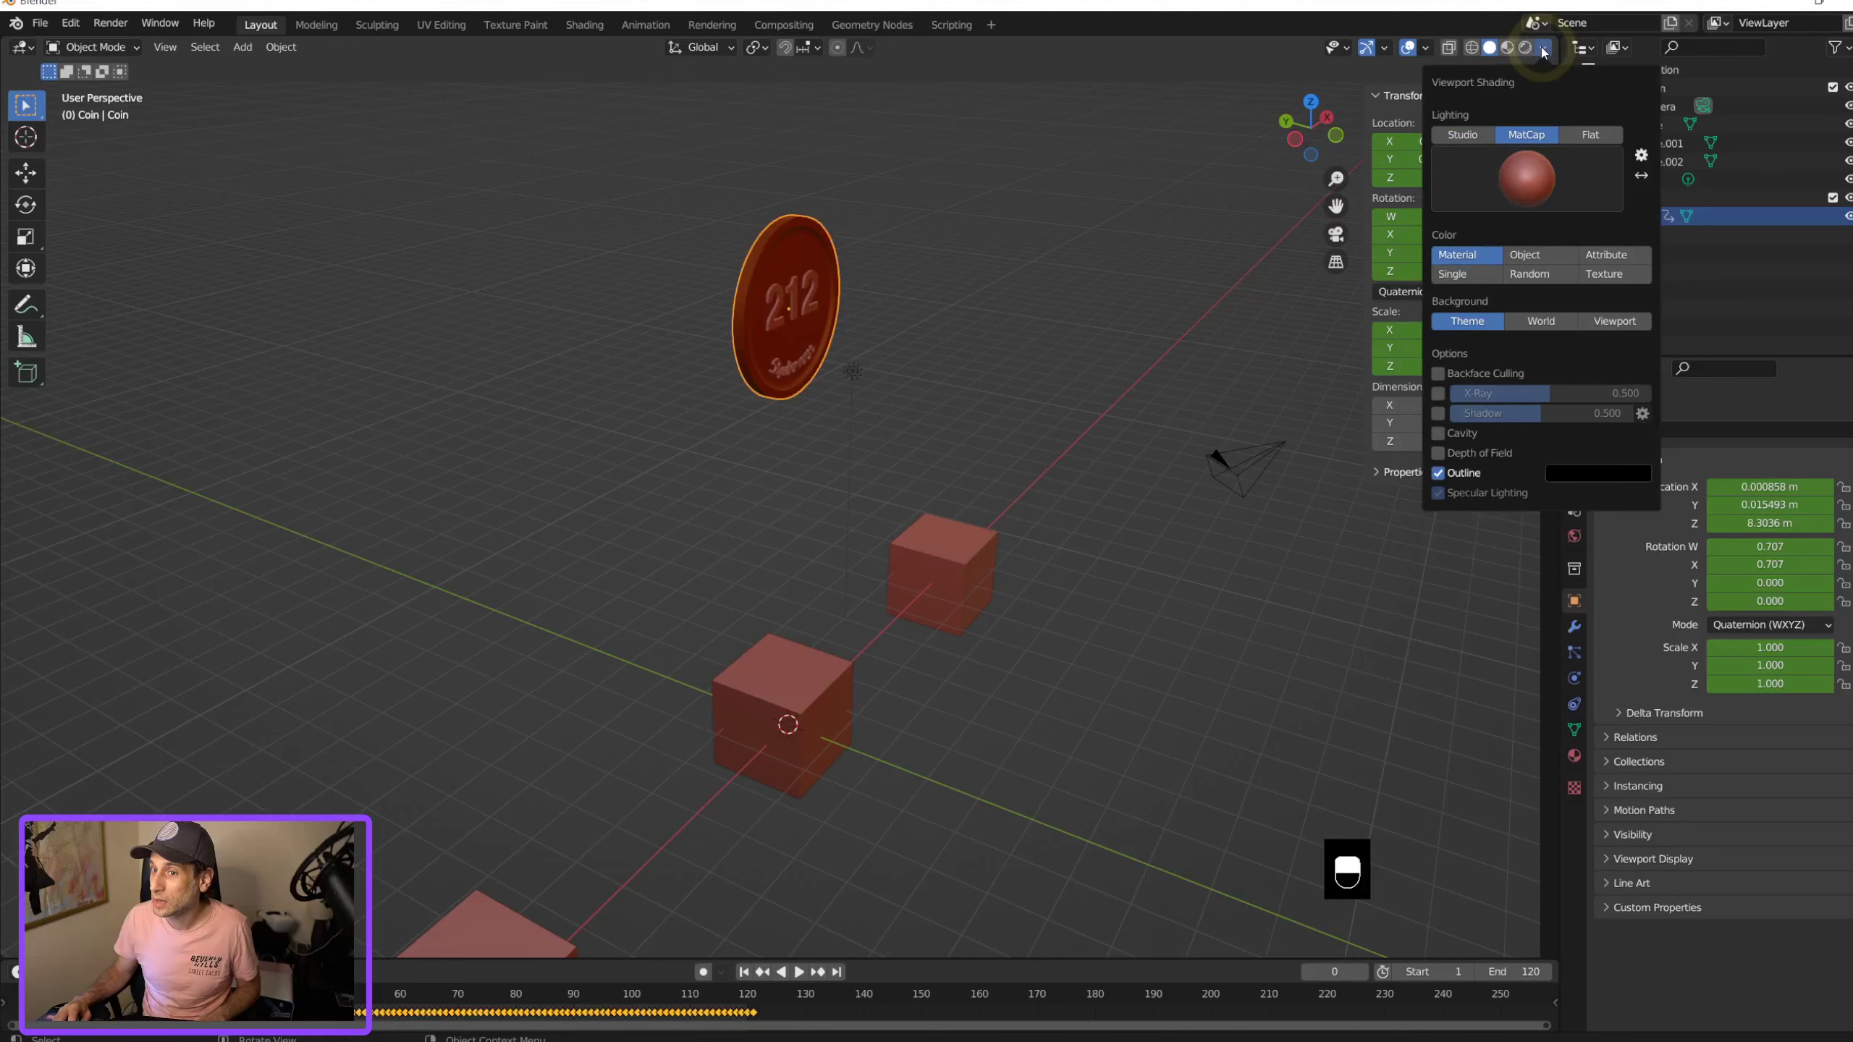
click(1463, 135)
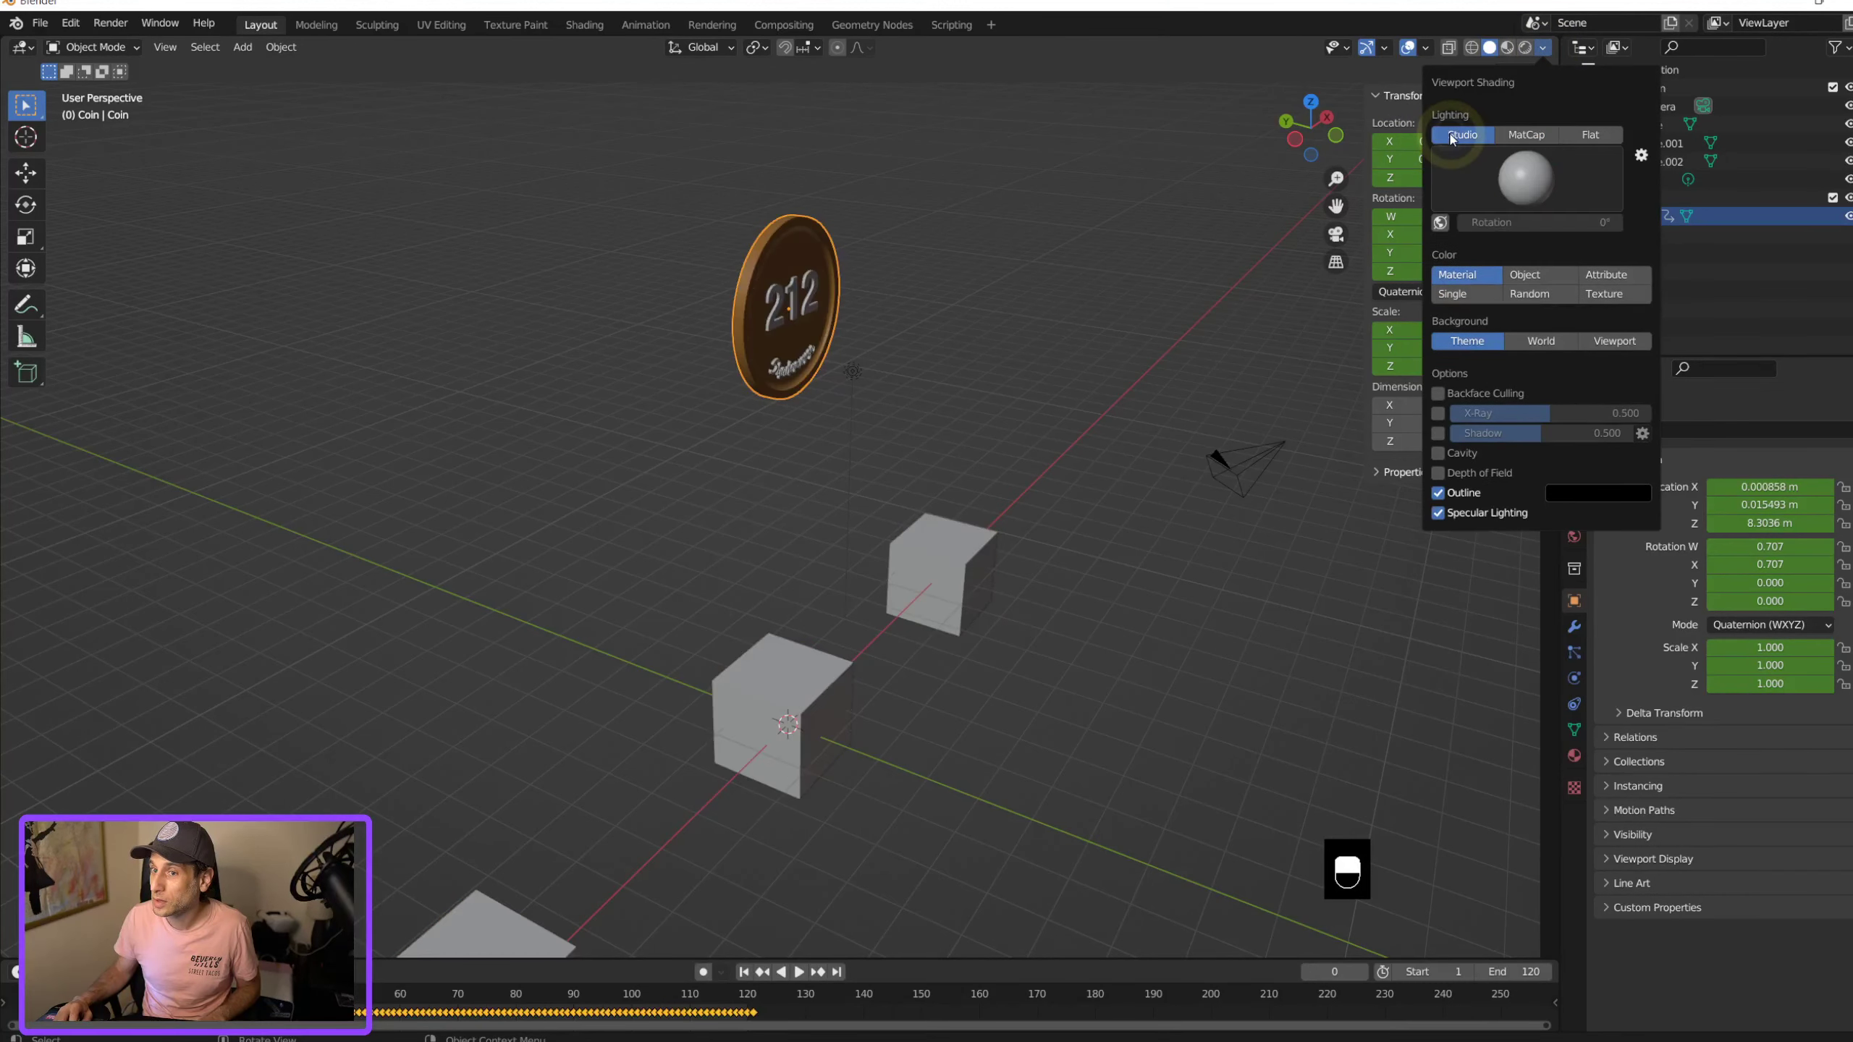
click(1543, 135)
middle_drag(861, 310, 827, 331)
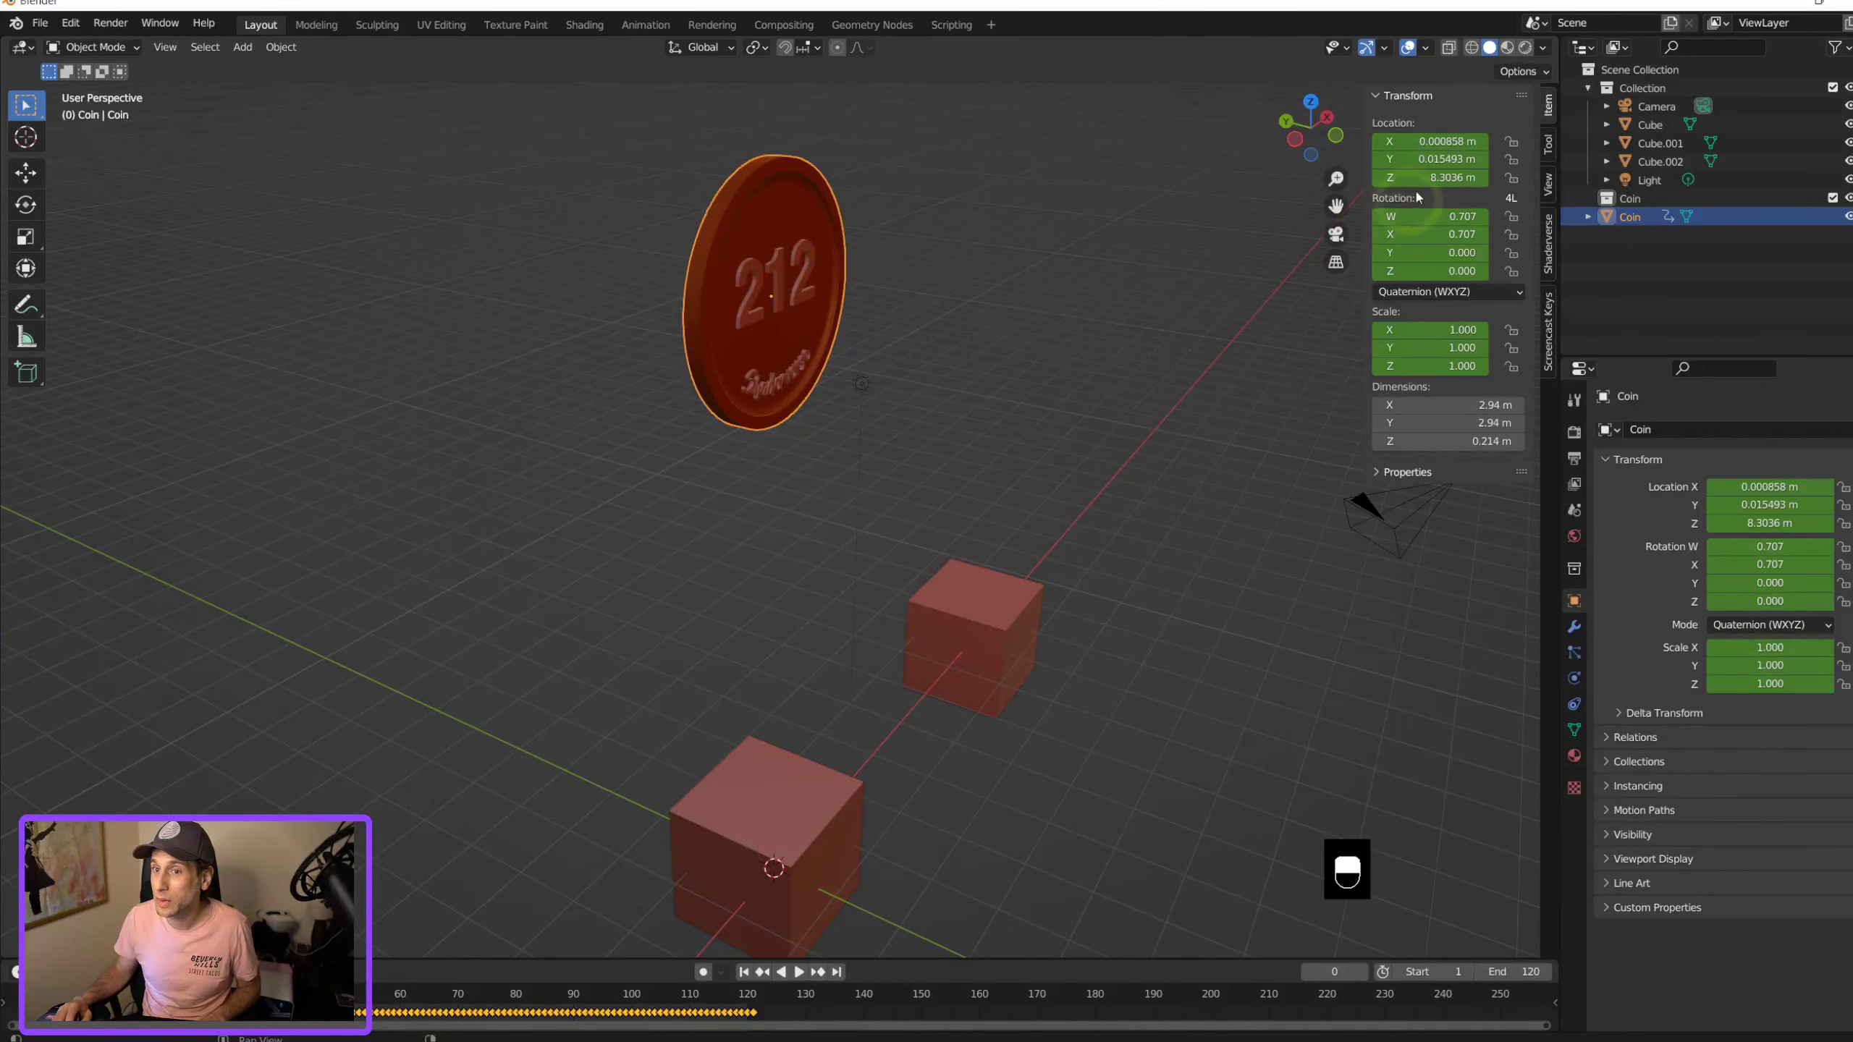
Step: Switch the viewport to Rendered shading and disable both Scene Lights and Scene World
click(1526, 49)
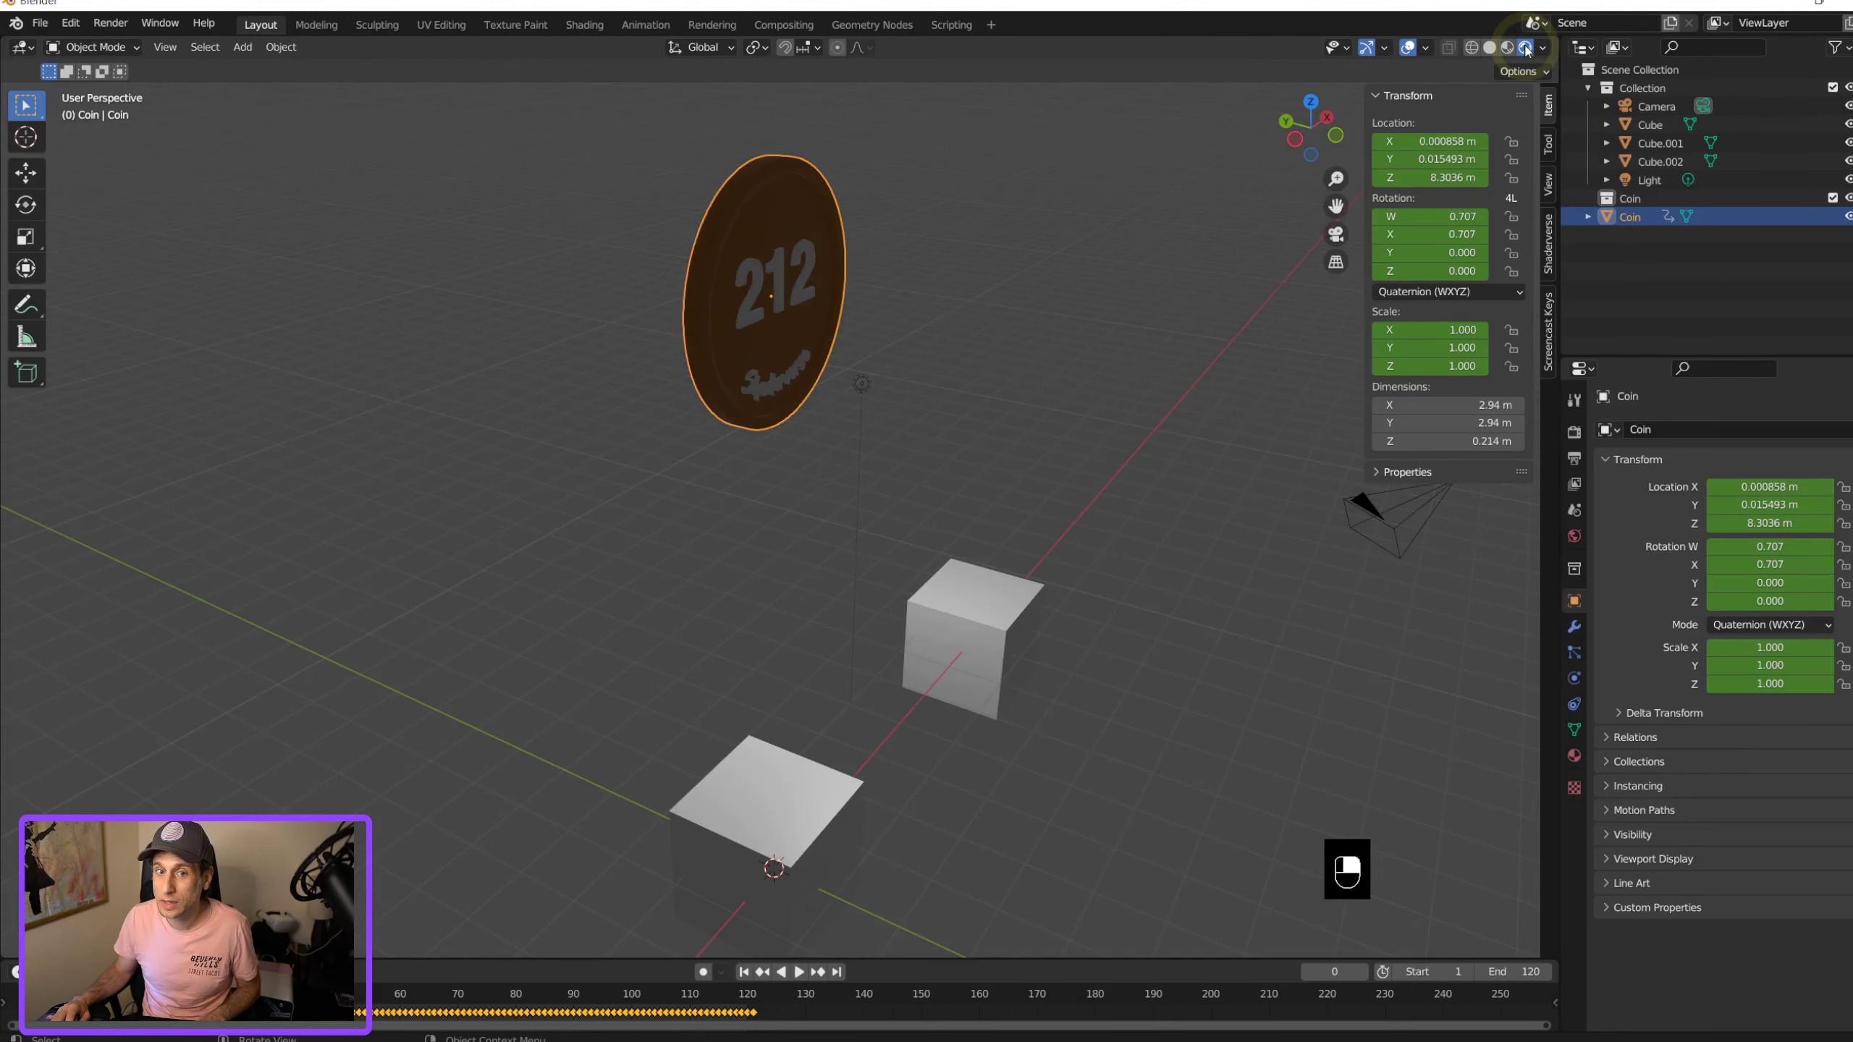
click(1544, 48)
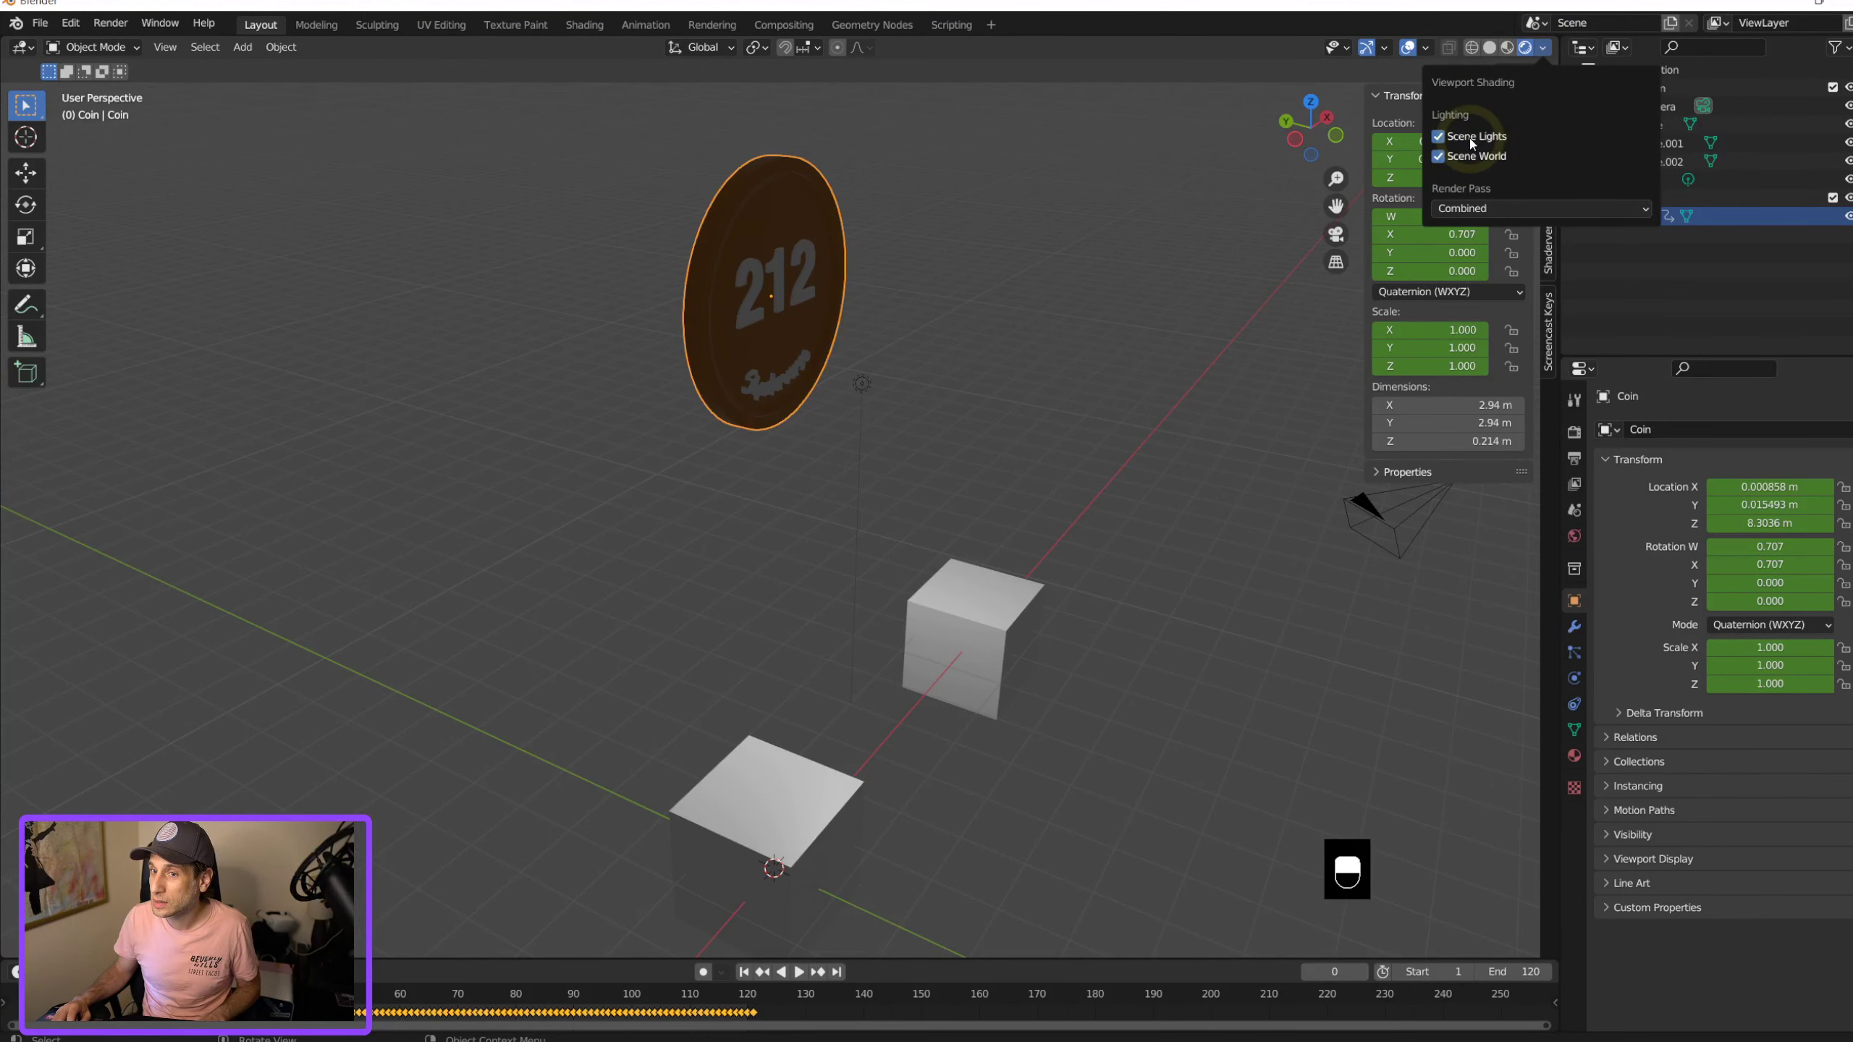
click(1450, 139)
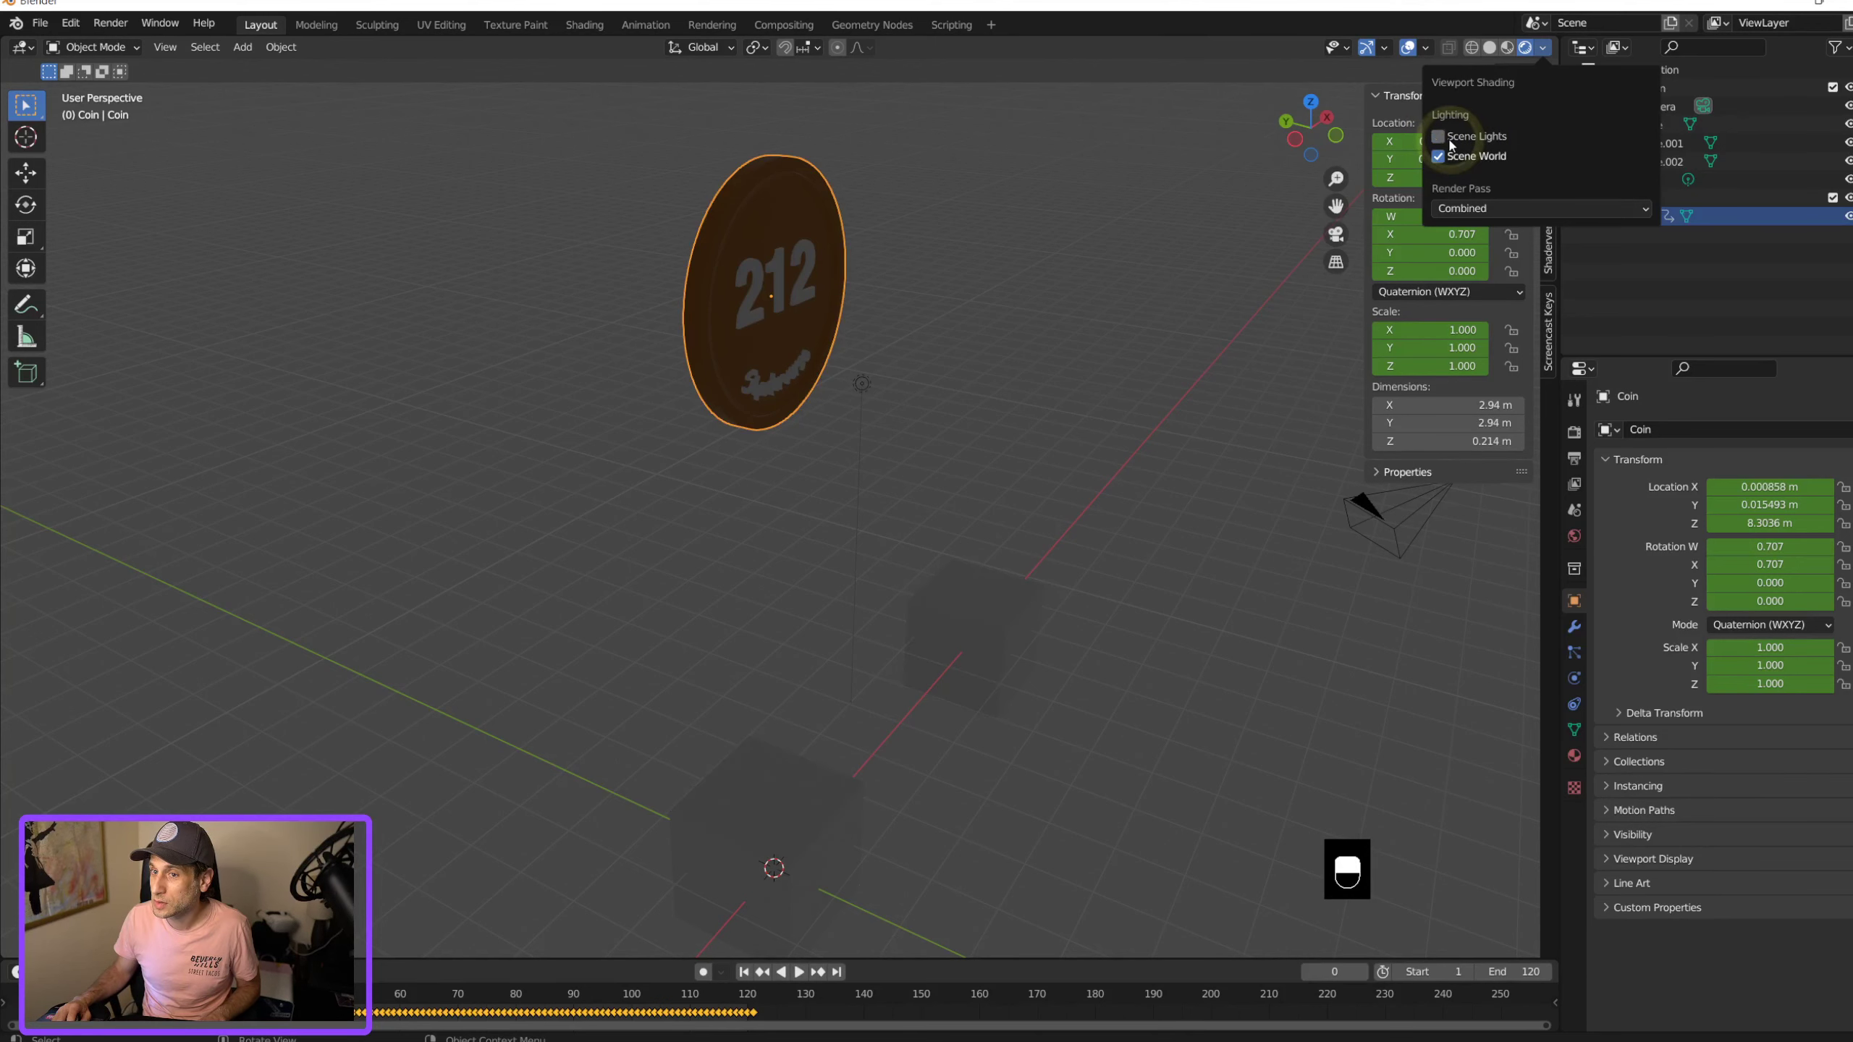
click(1442, 156)
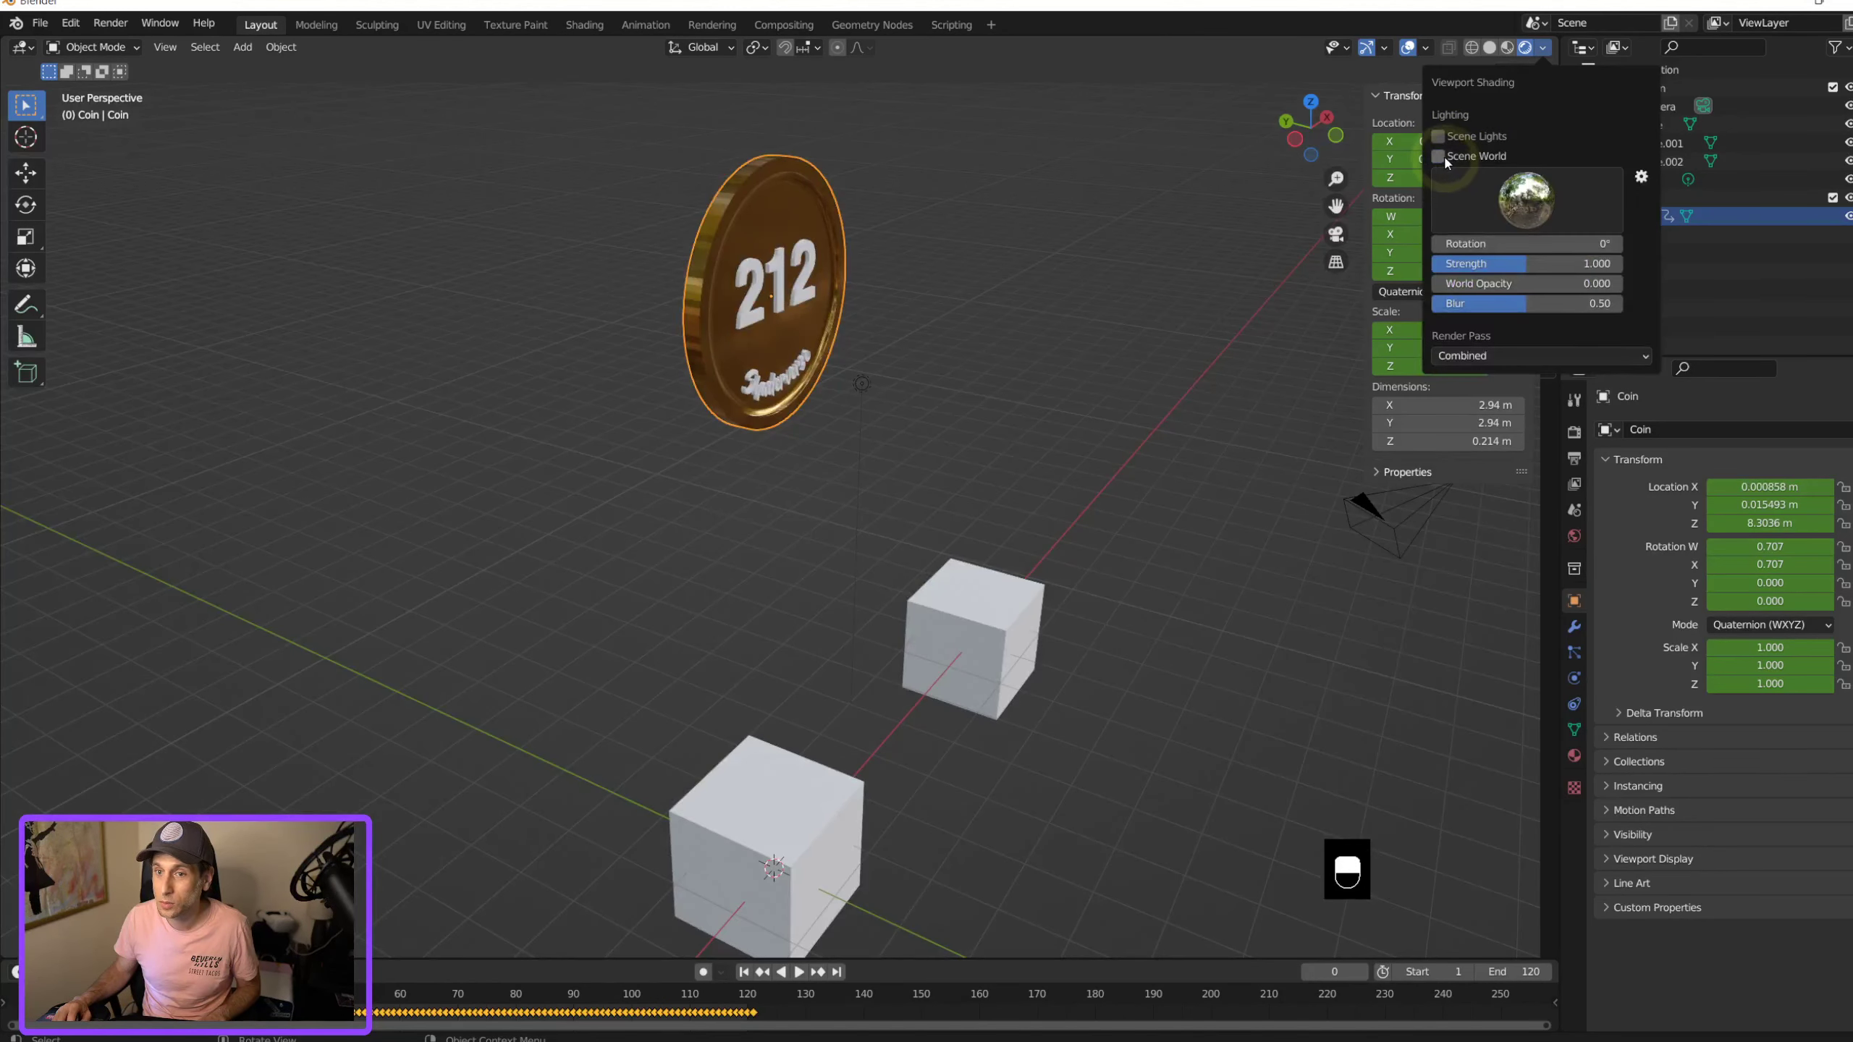
Step: Light the rendered viewport with the second HDRI preset, the warm interior, and view the coin from the front
click(1529, 204)
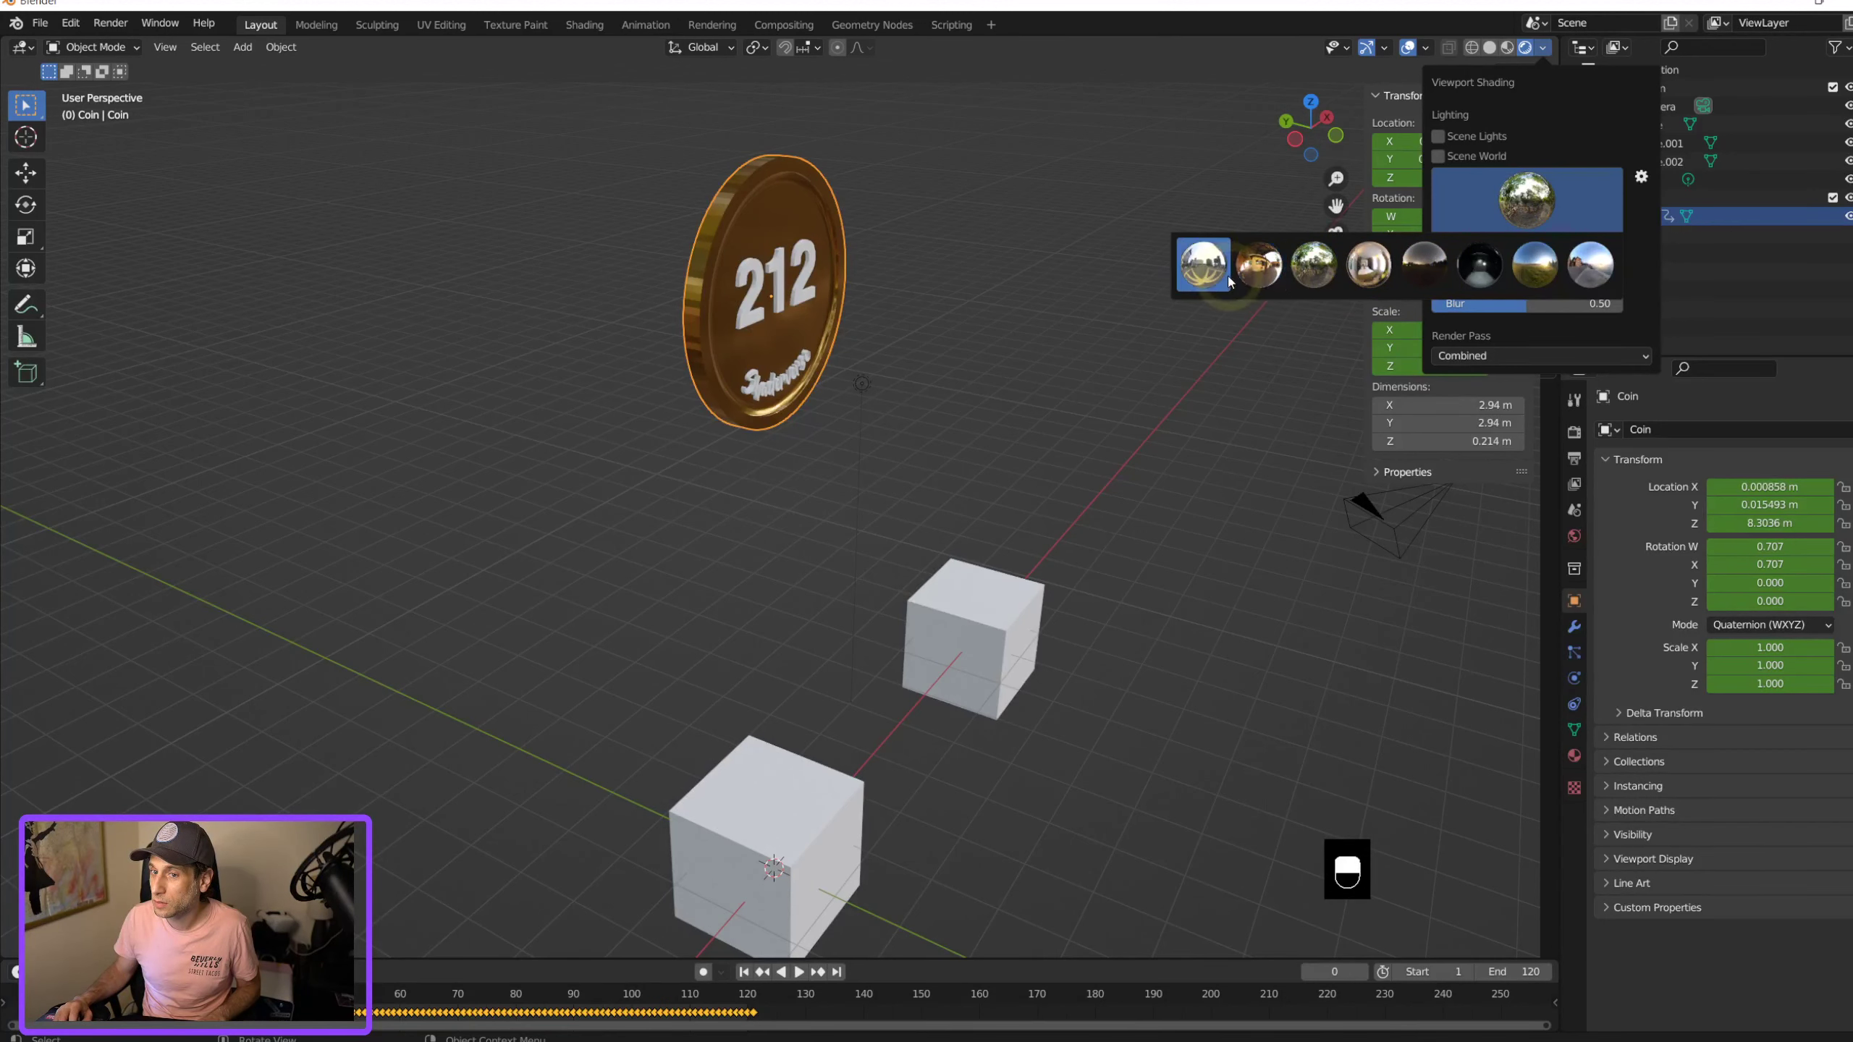
click(1273, 275)
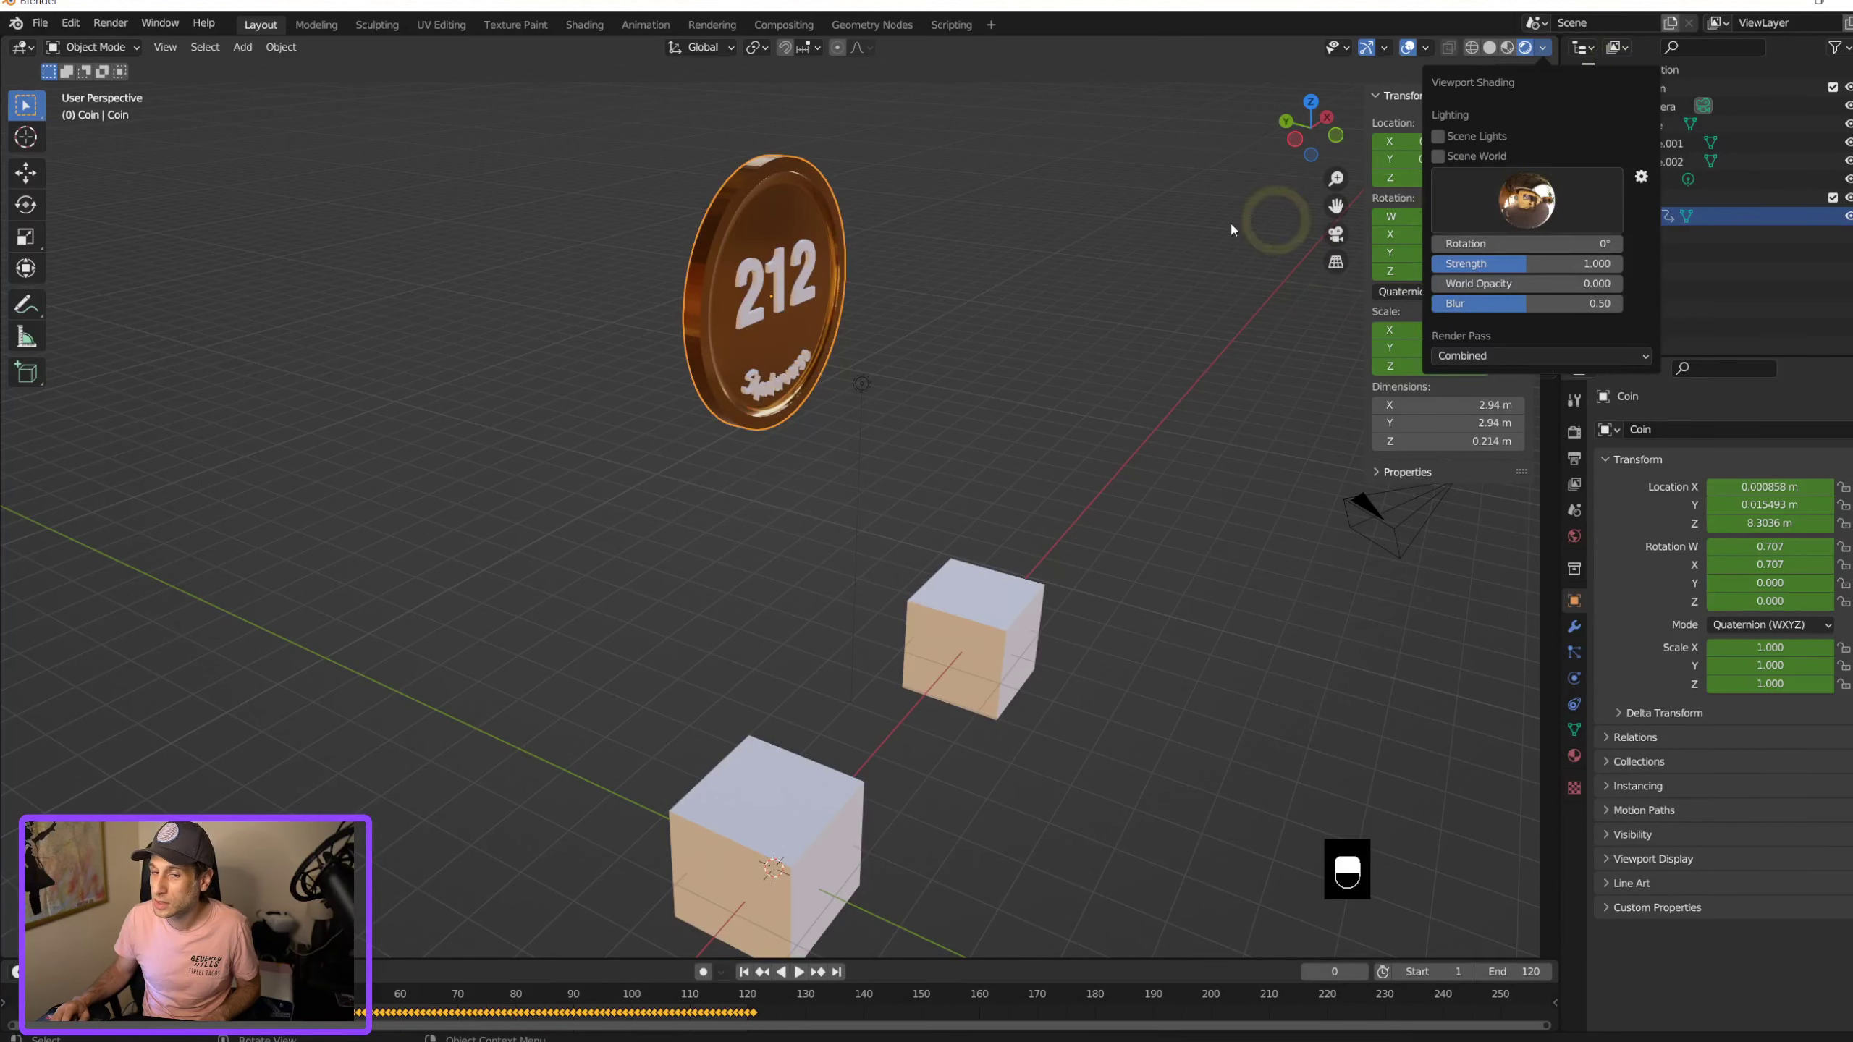
mouse_move(1231, 221)
middle_down()
mouse_move(959, 364)
mouse_move(897, 356)
mouse_move(867, 307)
mouse_move(886, 329)
middle_up()
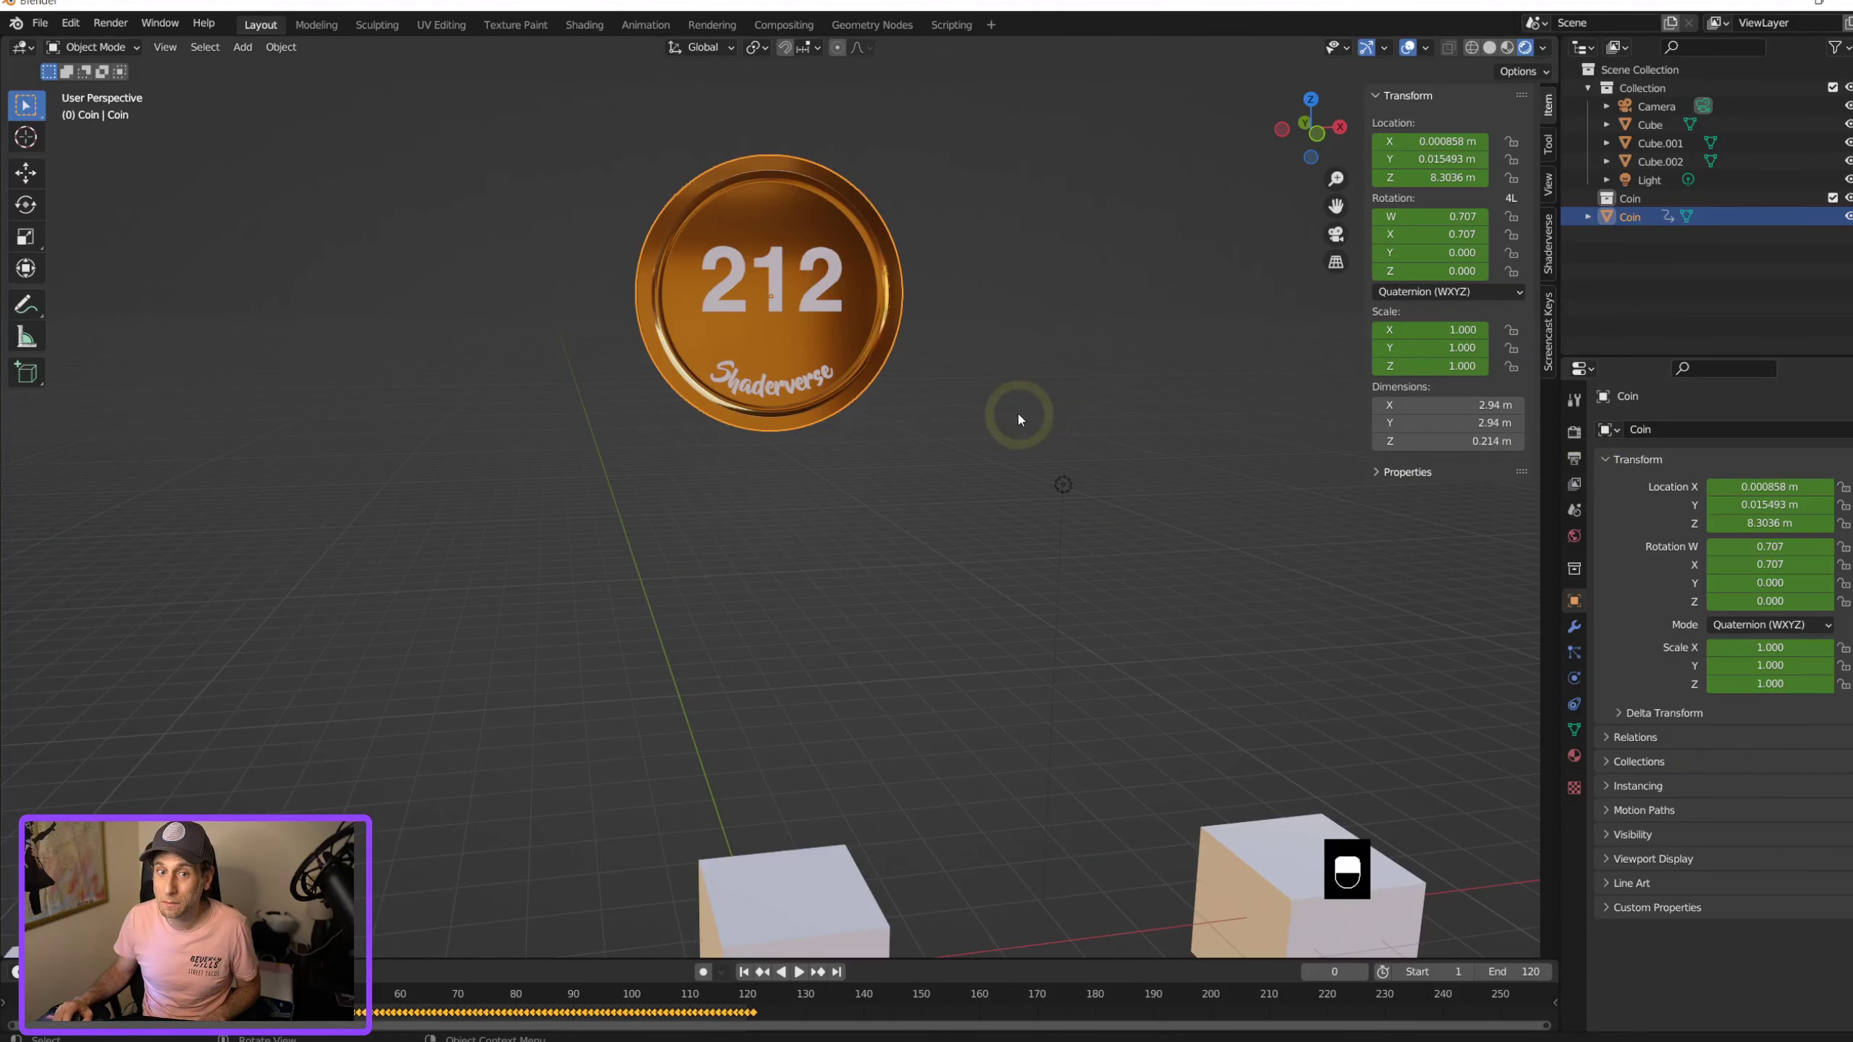
scroll(1351, 369, down, 3)
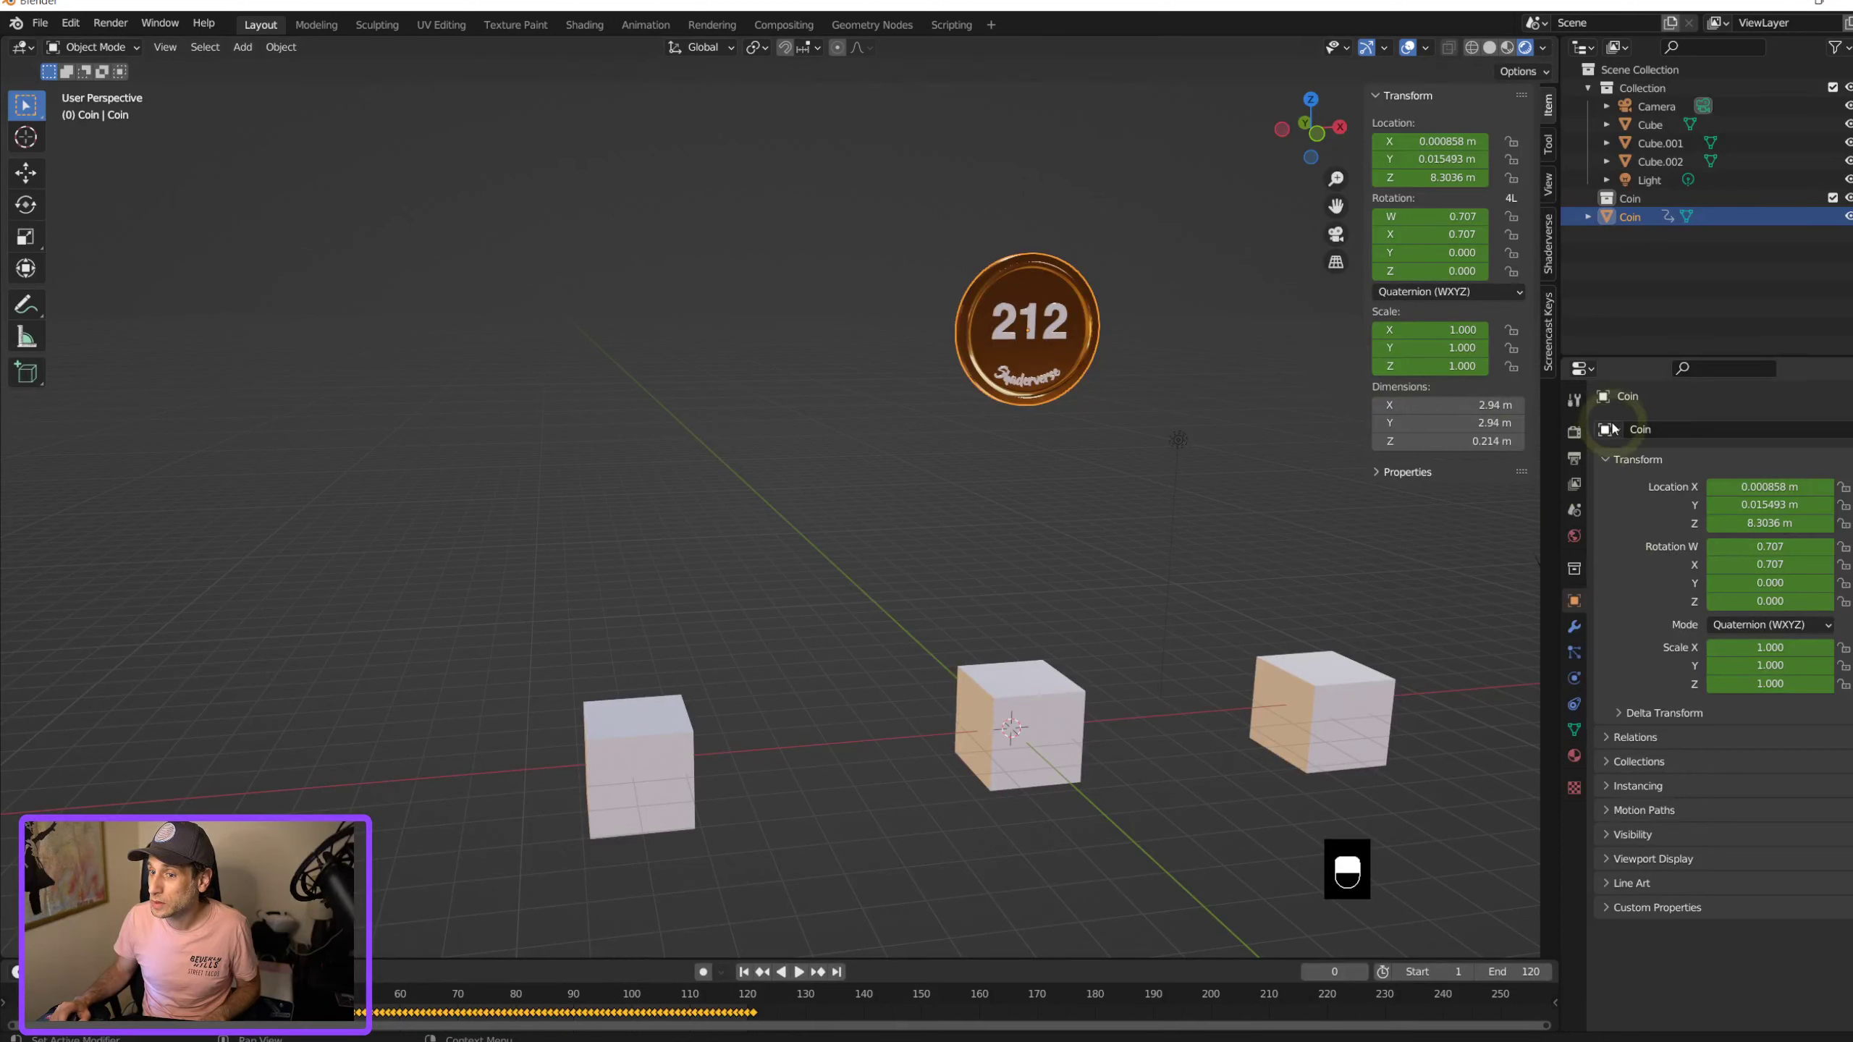
Step: Change the scene's render engine to Cycles
click(1574, 433)
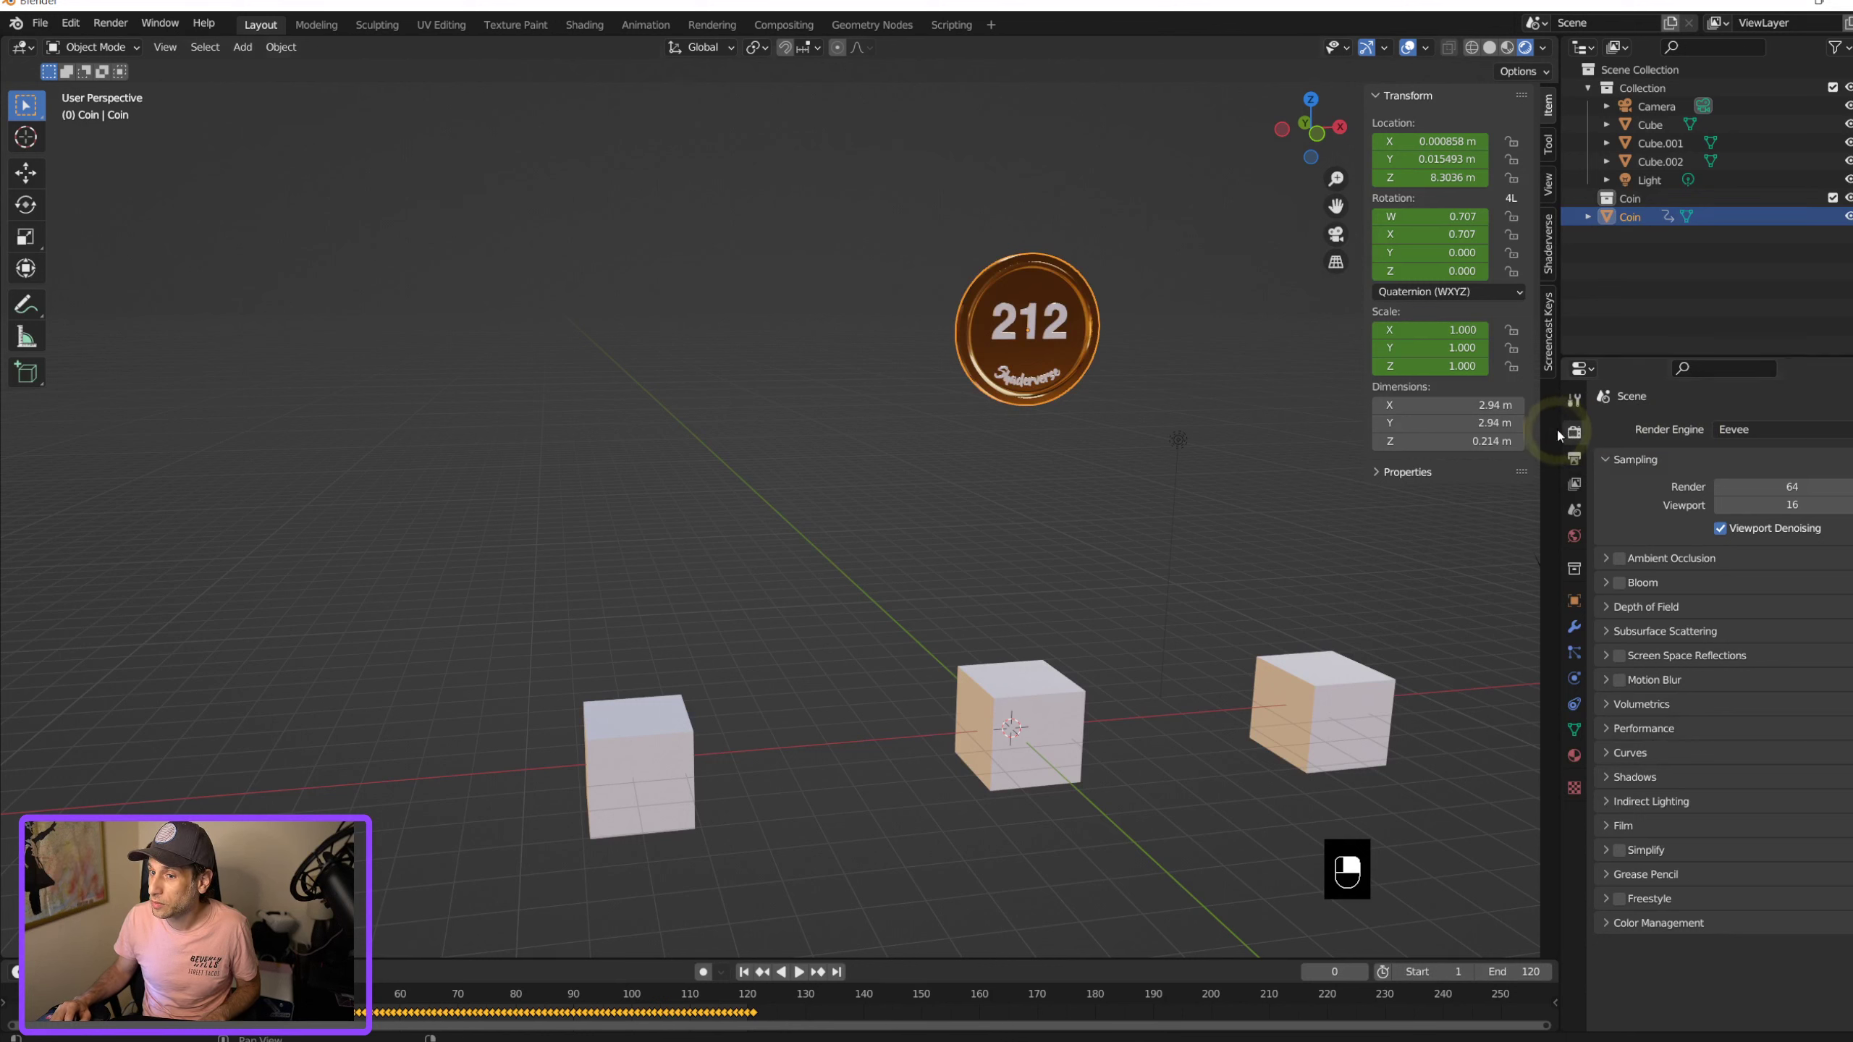
click(1758, 426)
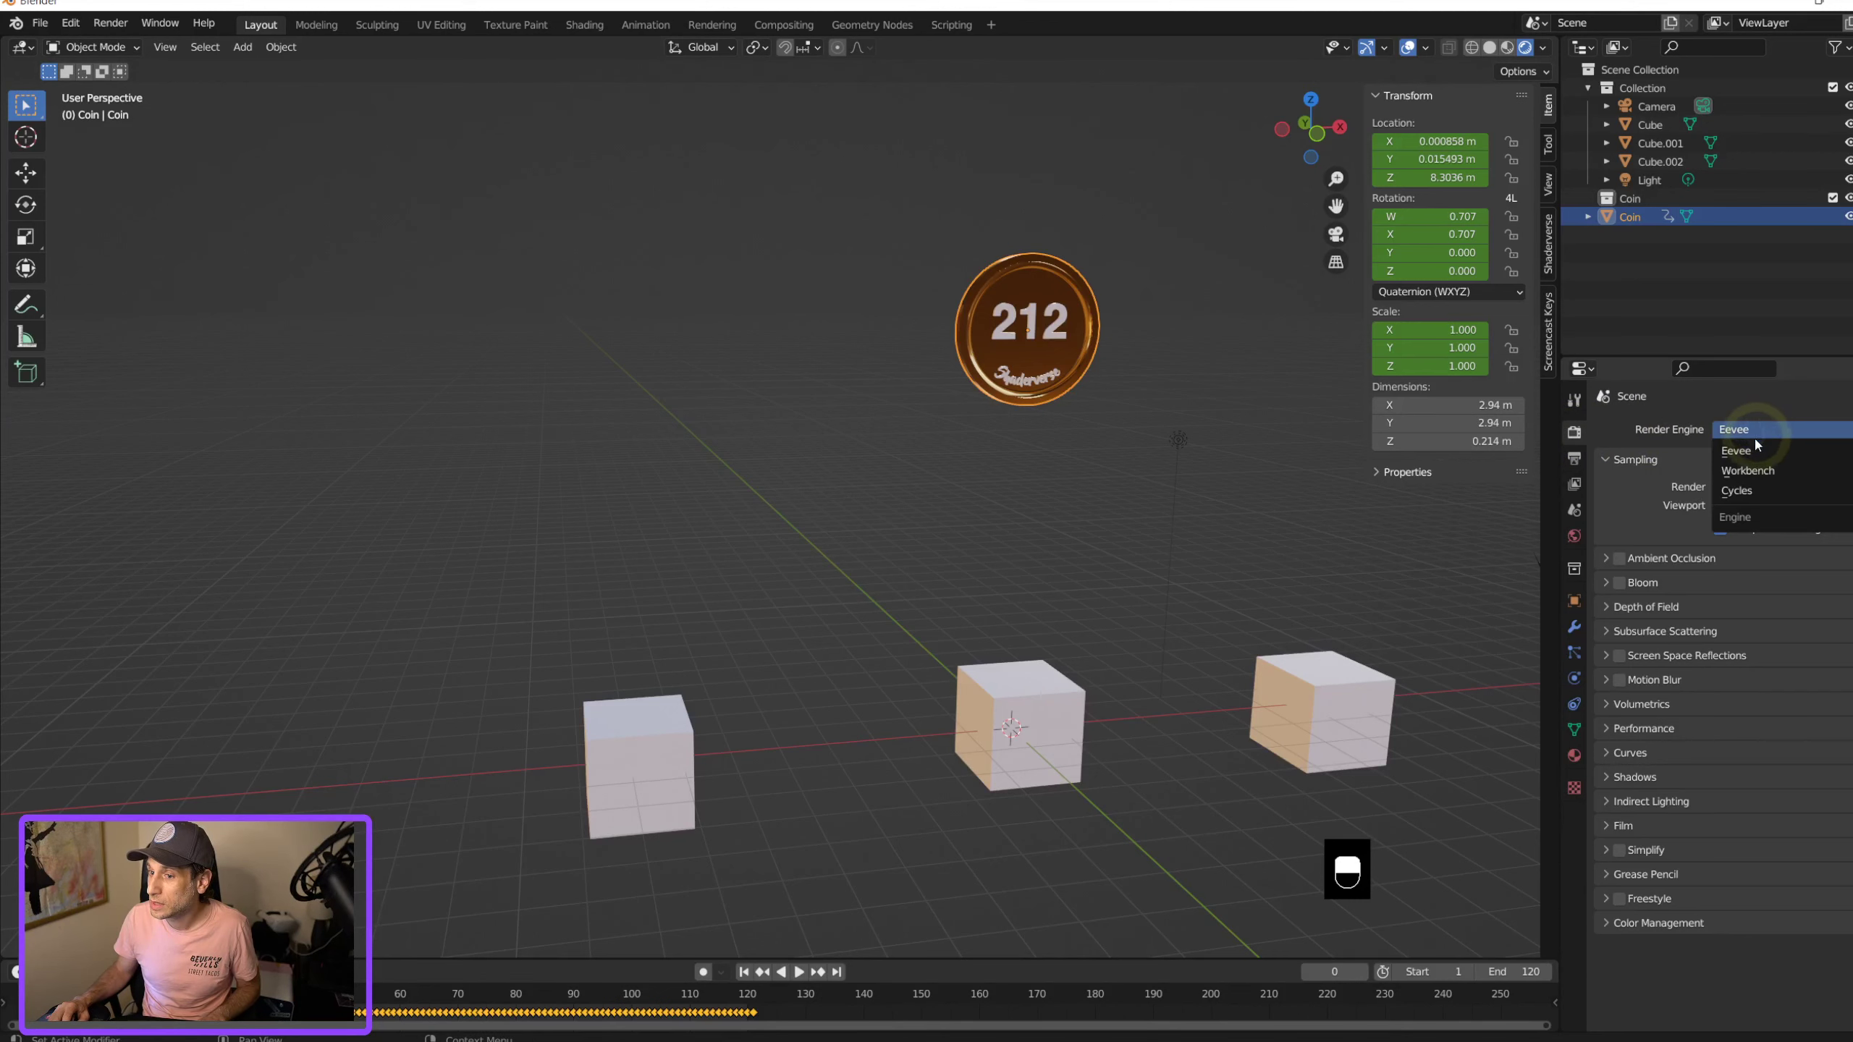
click(1746, 496)
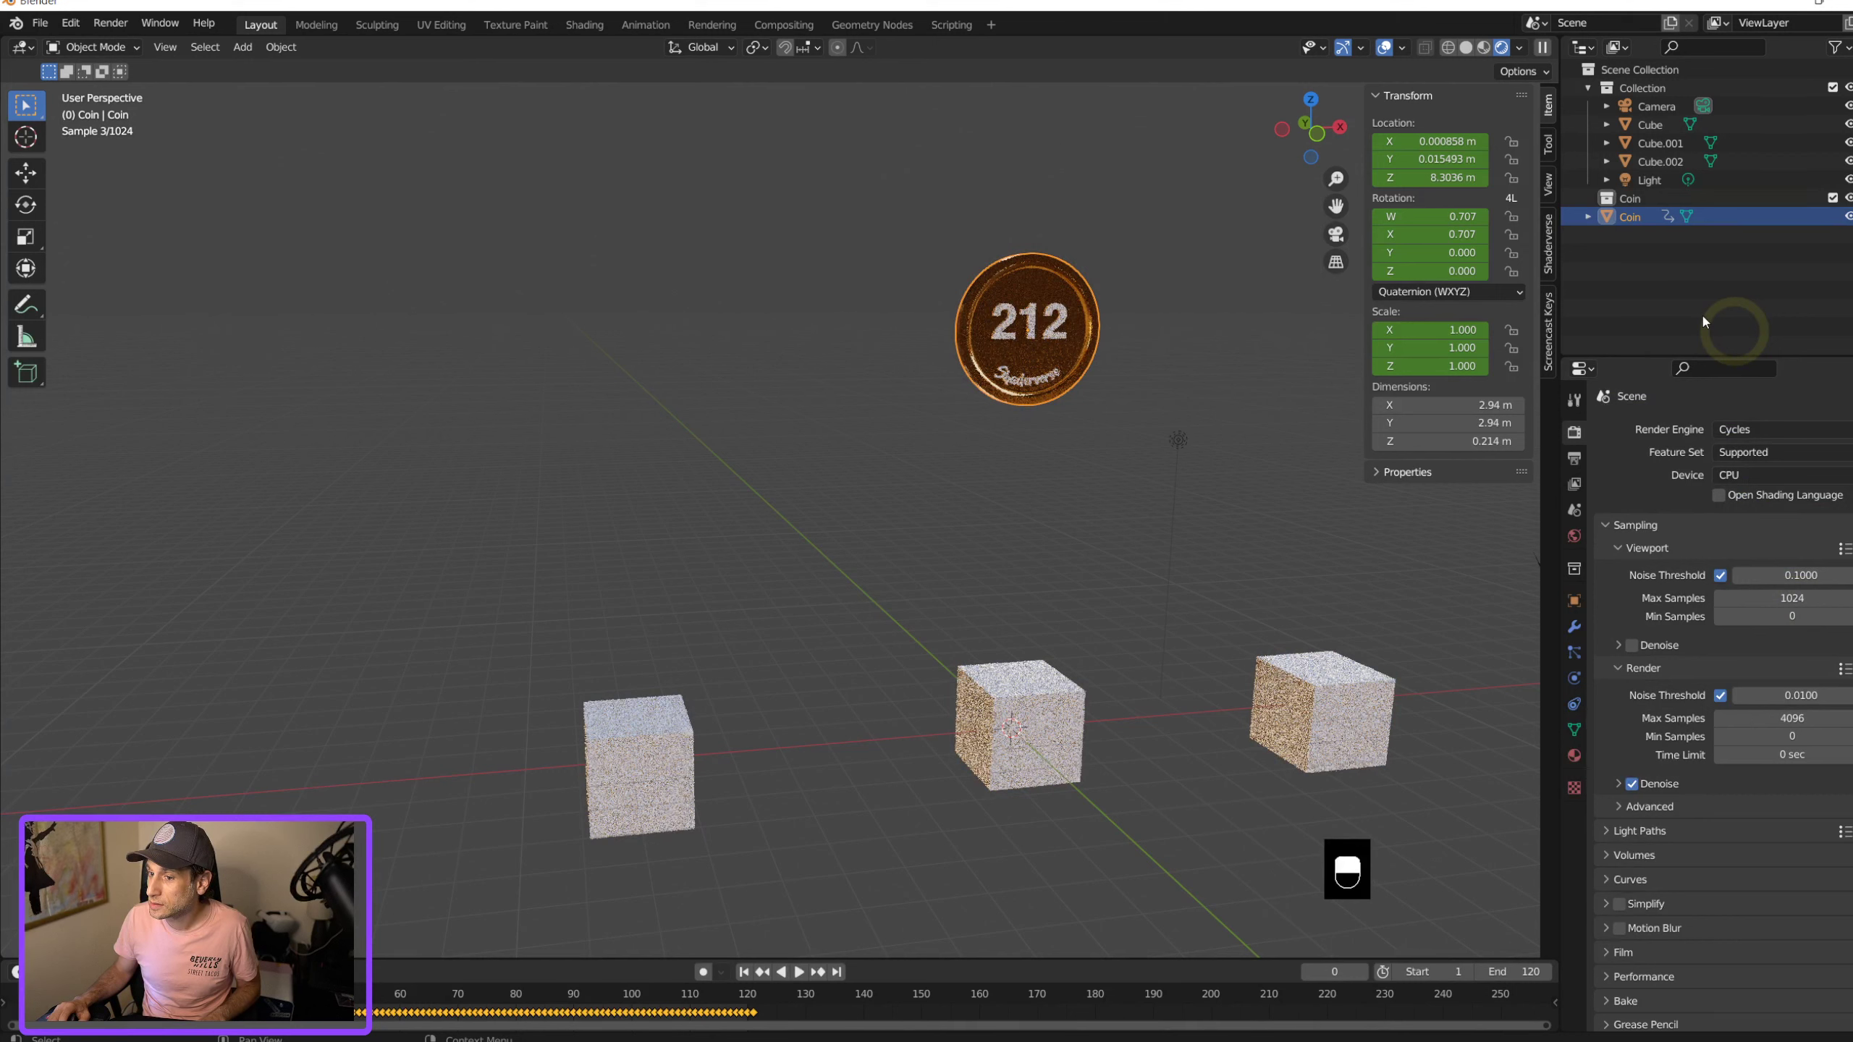
Step: Set the Cycles maximum samples to 16 for the viewport and 64 for the render
click(1796, 599)
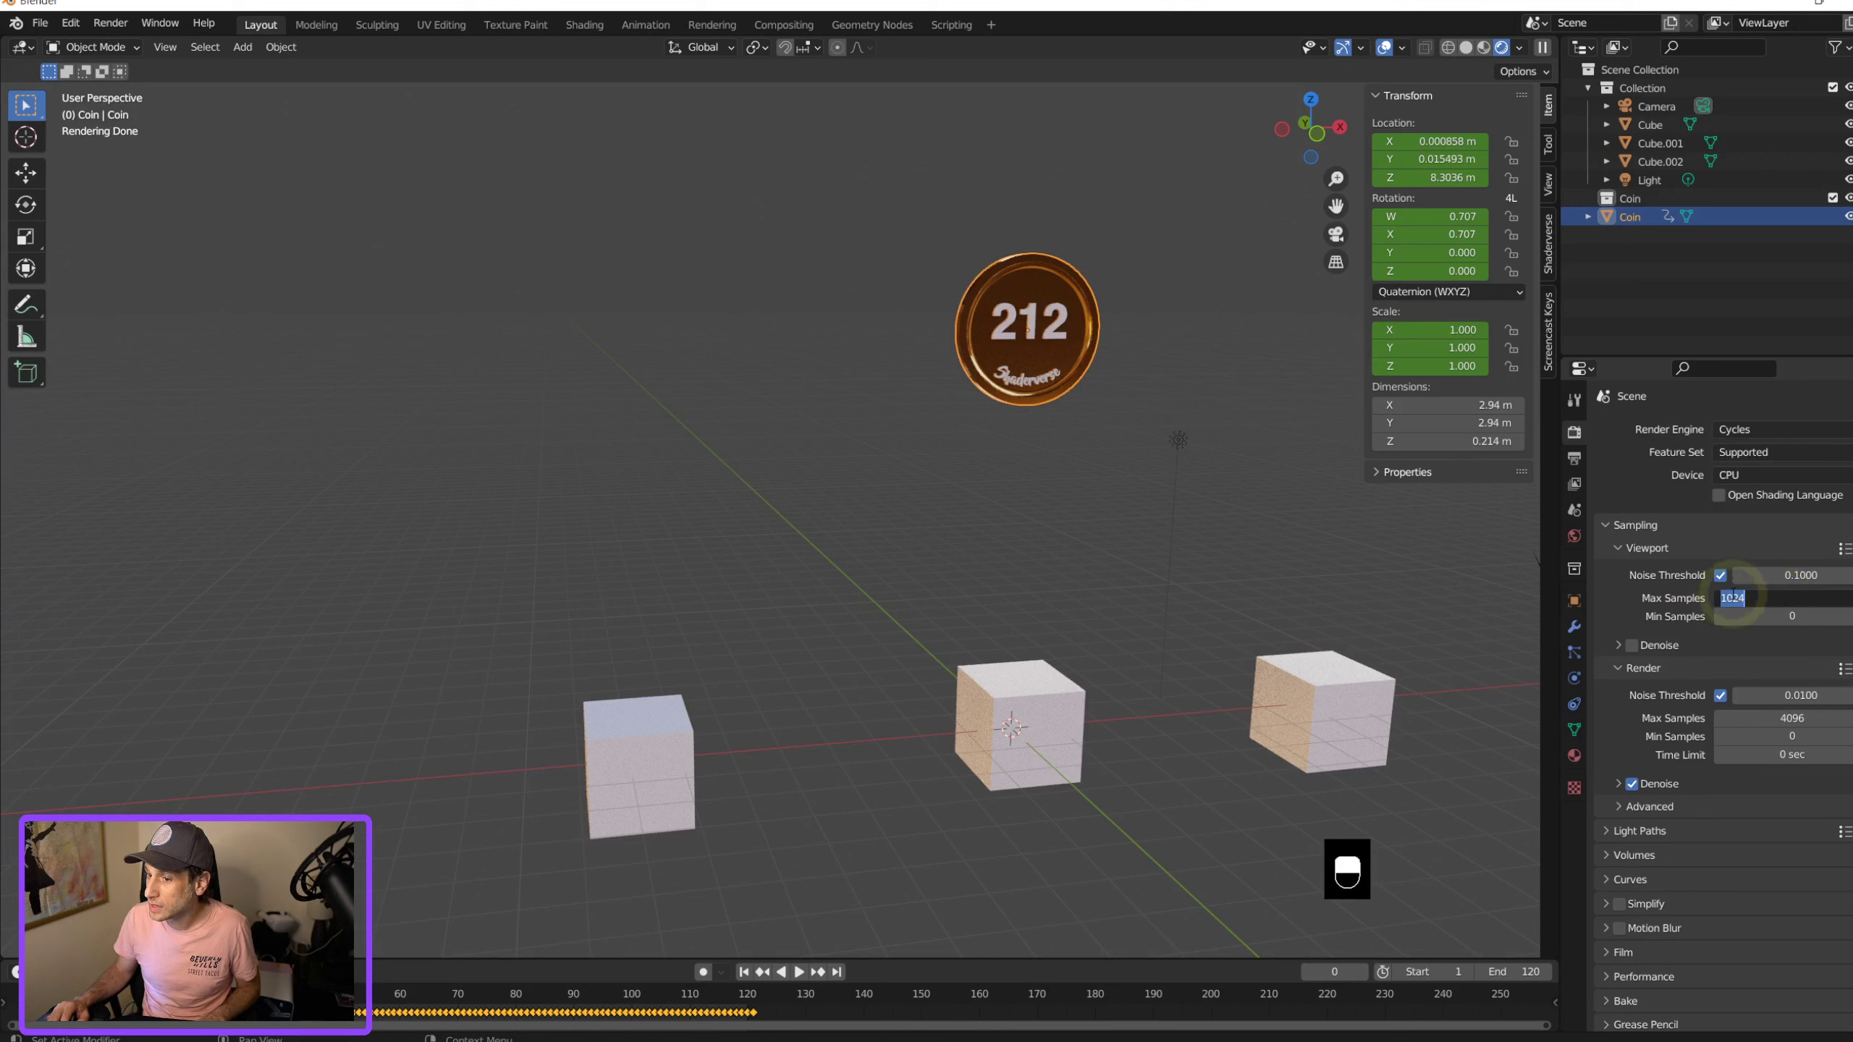
text(16)
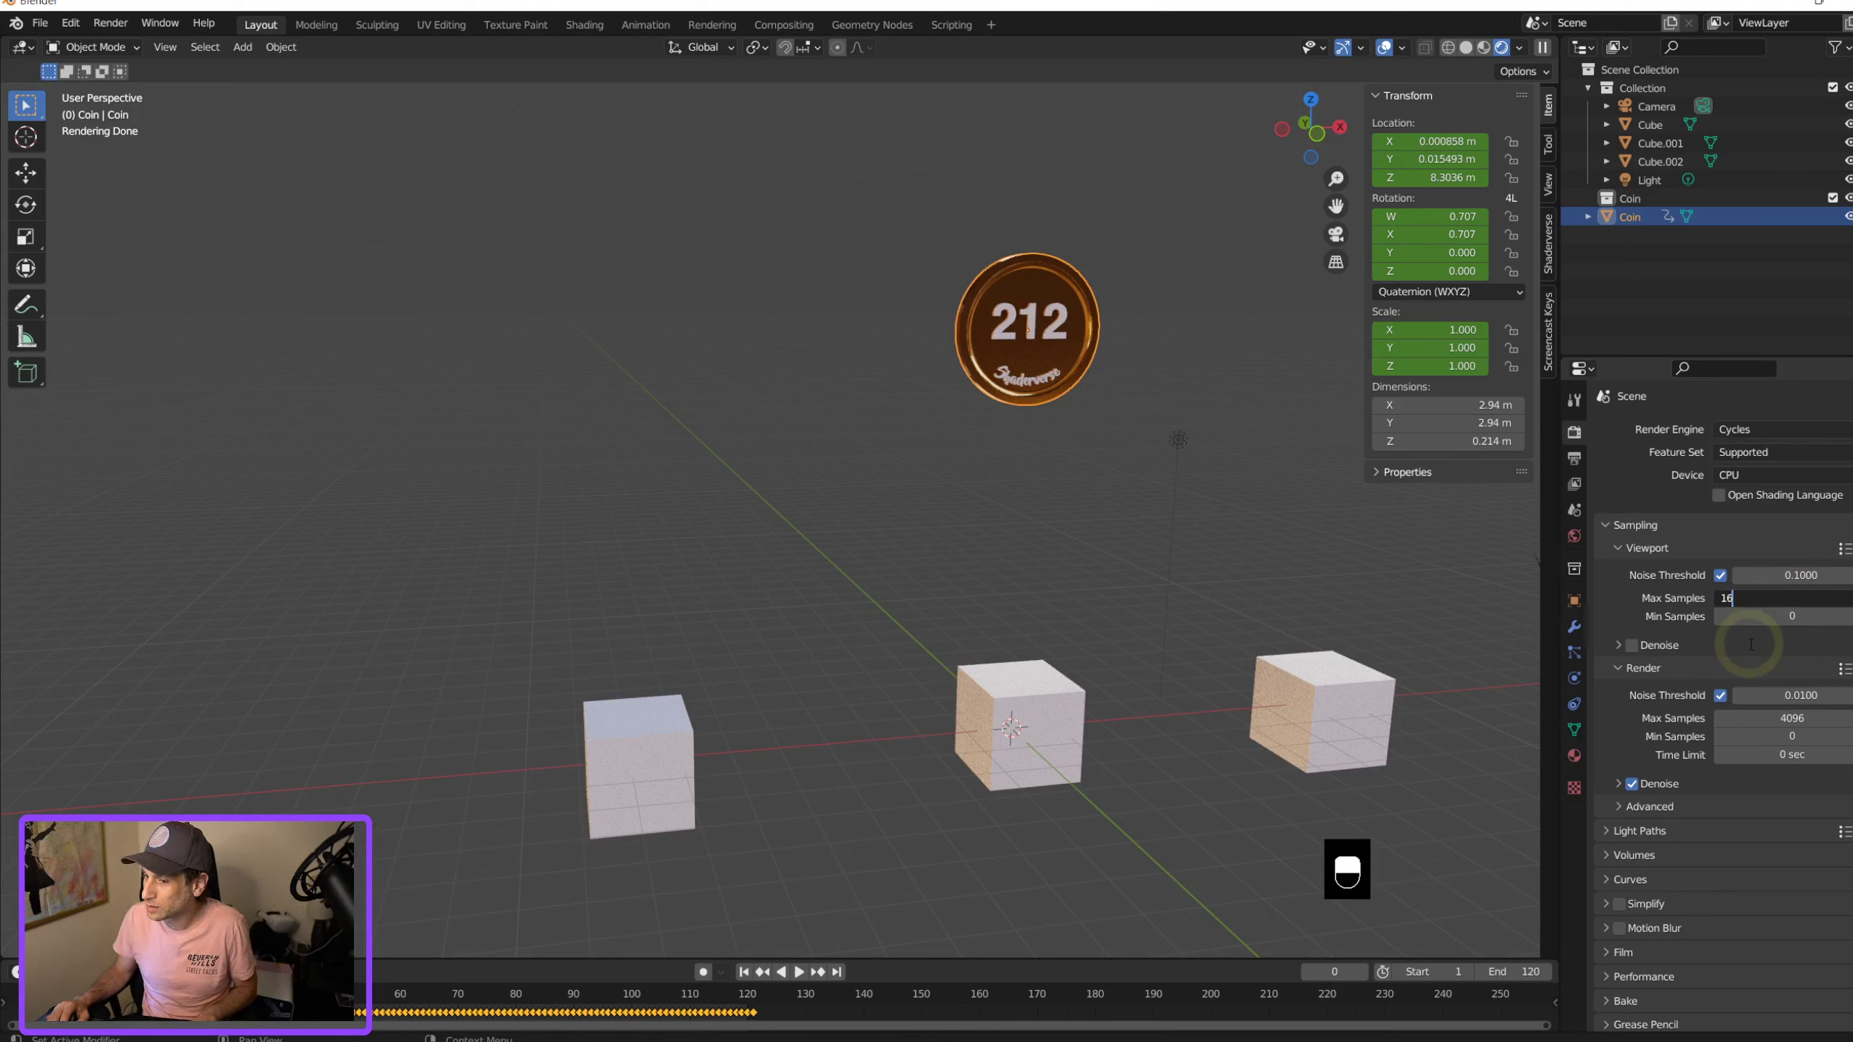
key(Return)
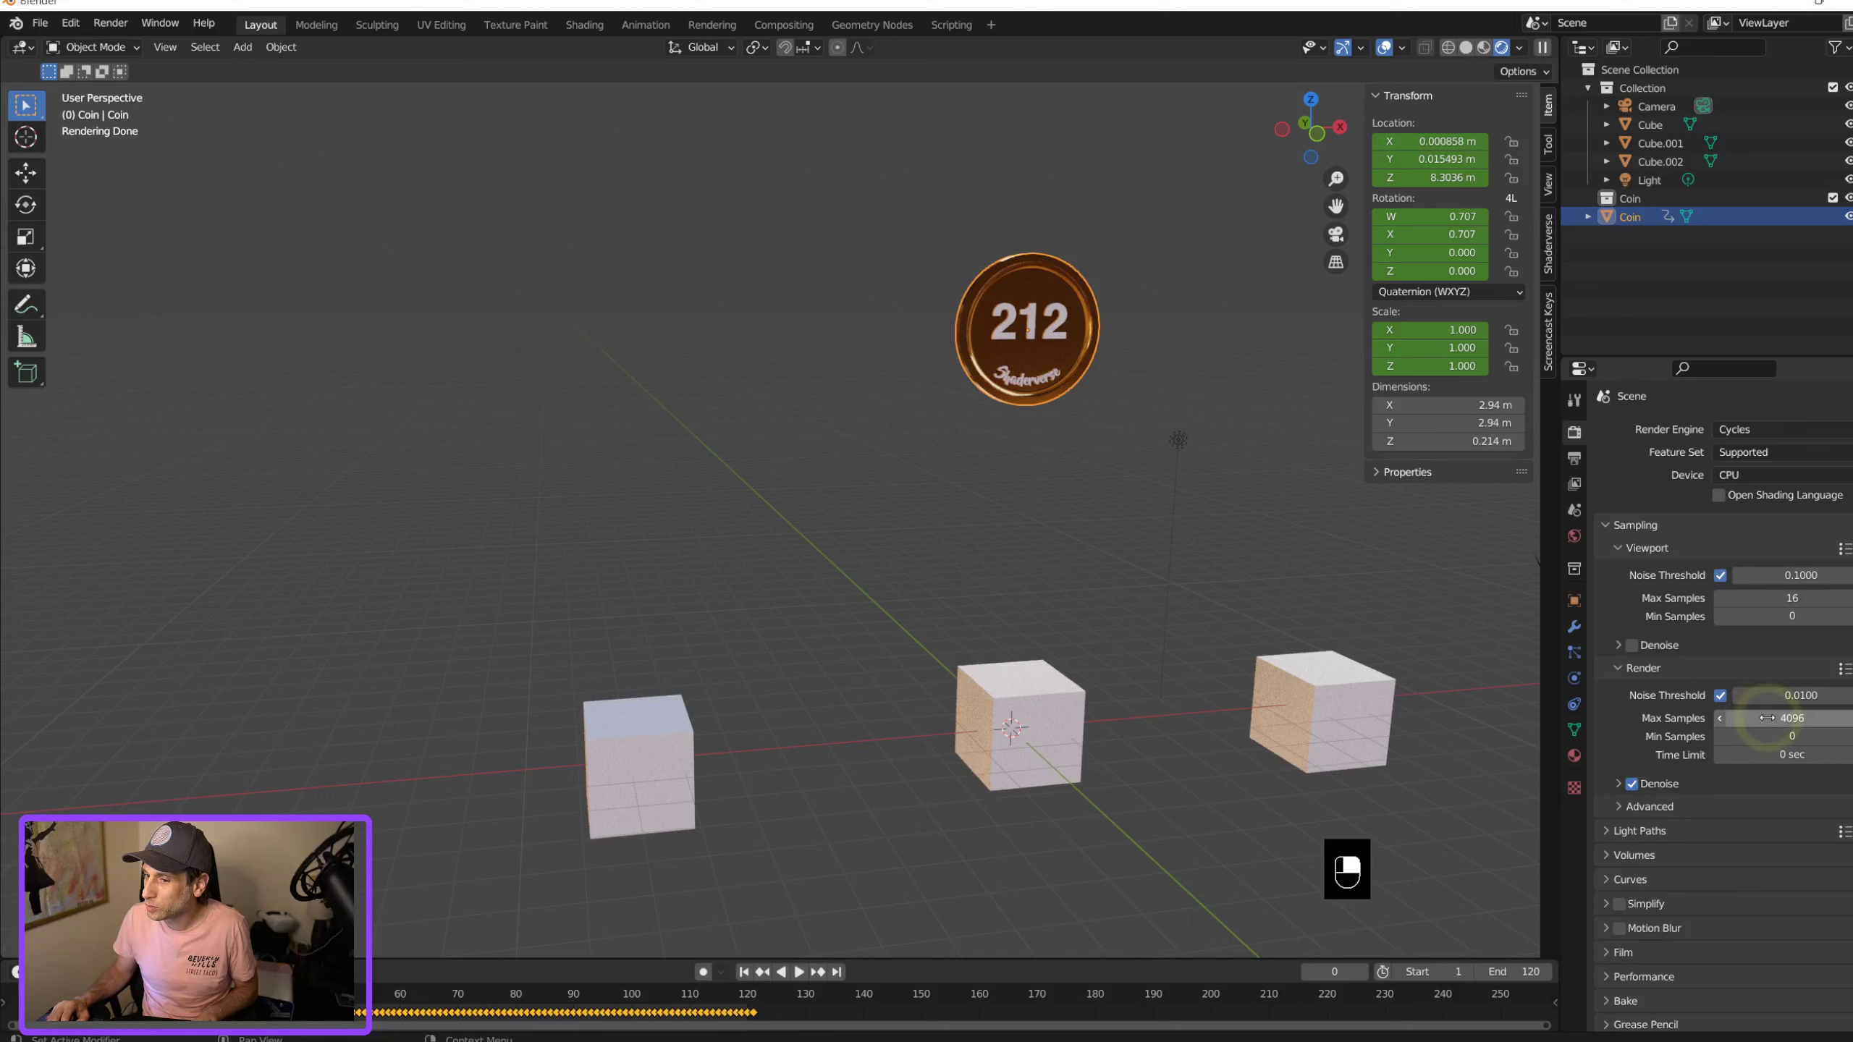
click(1771, 718)
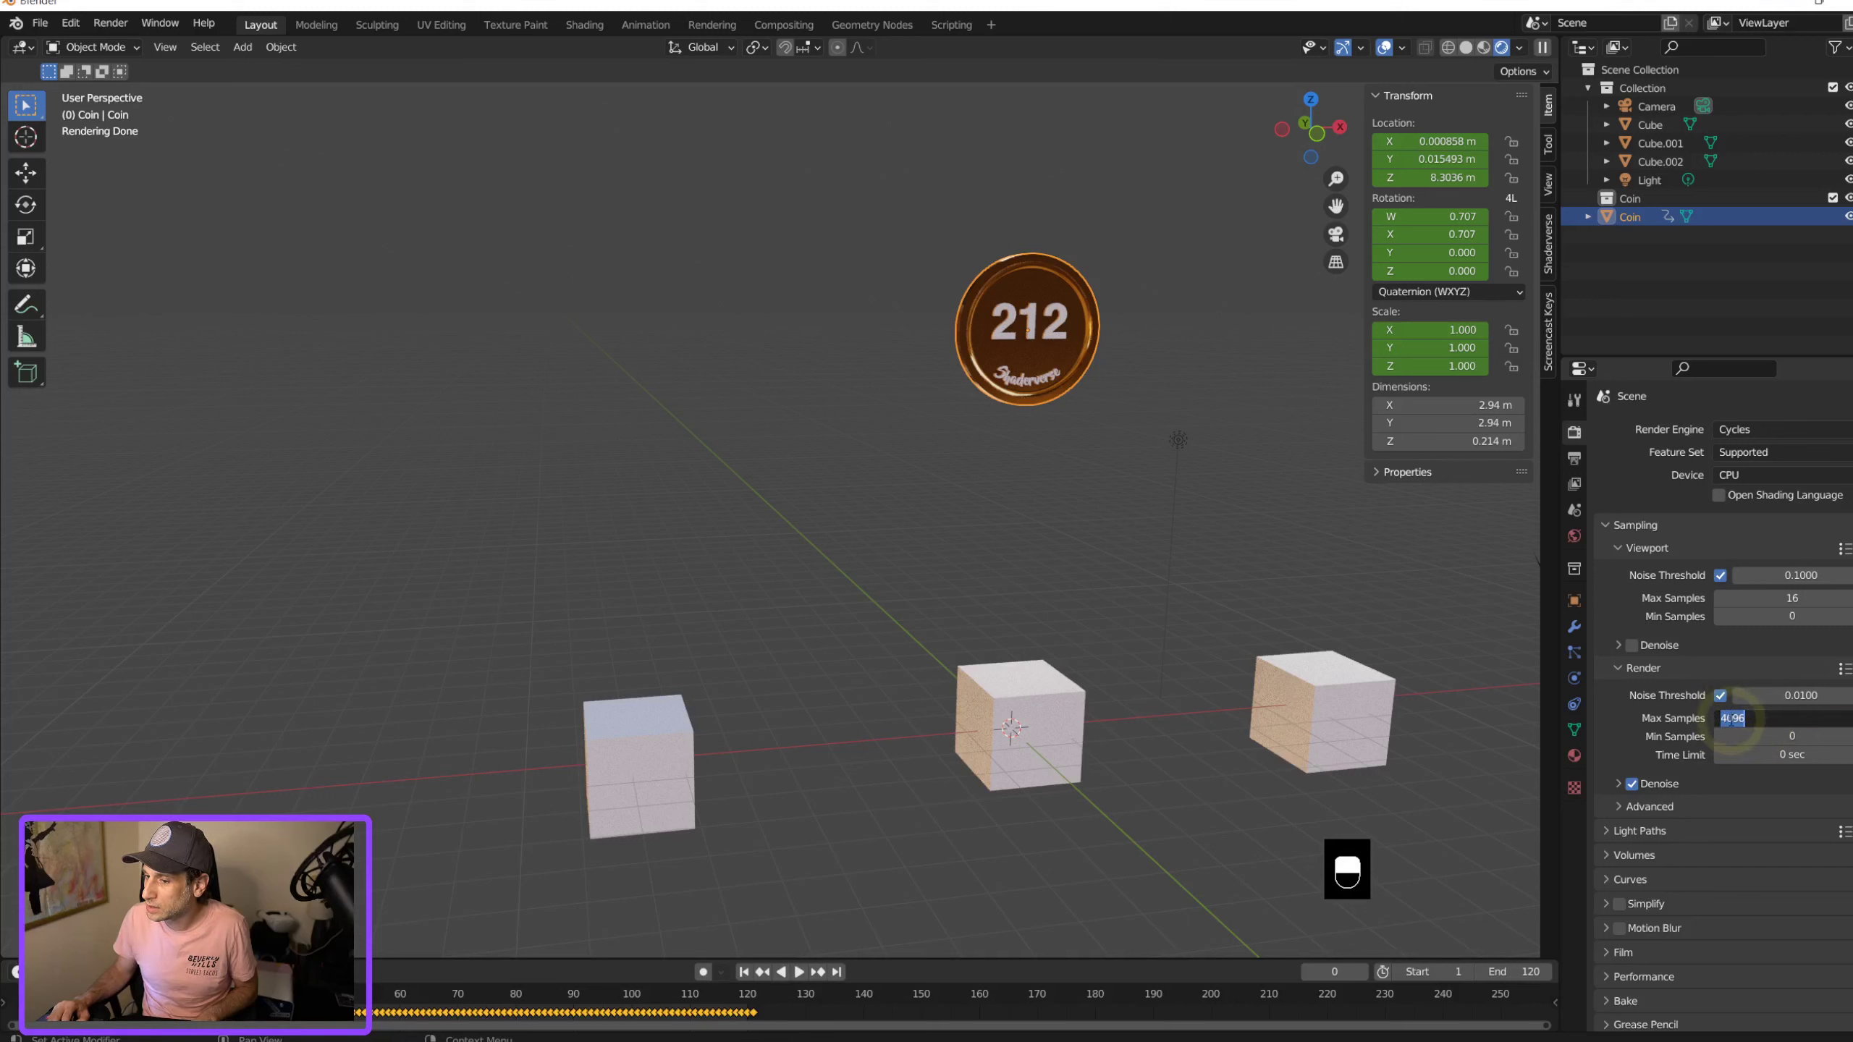
text(6)
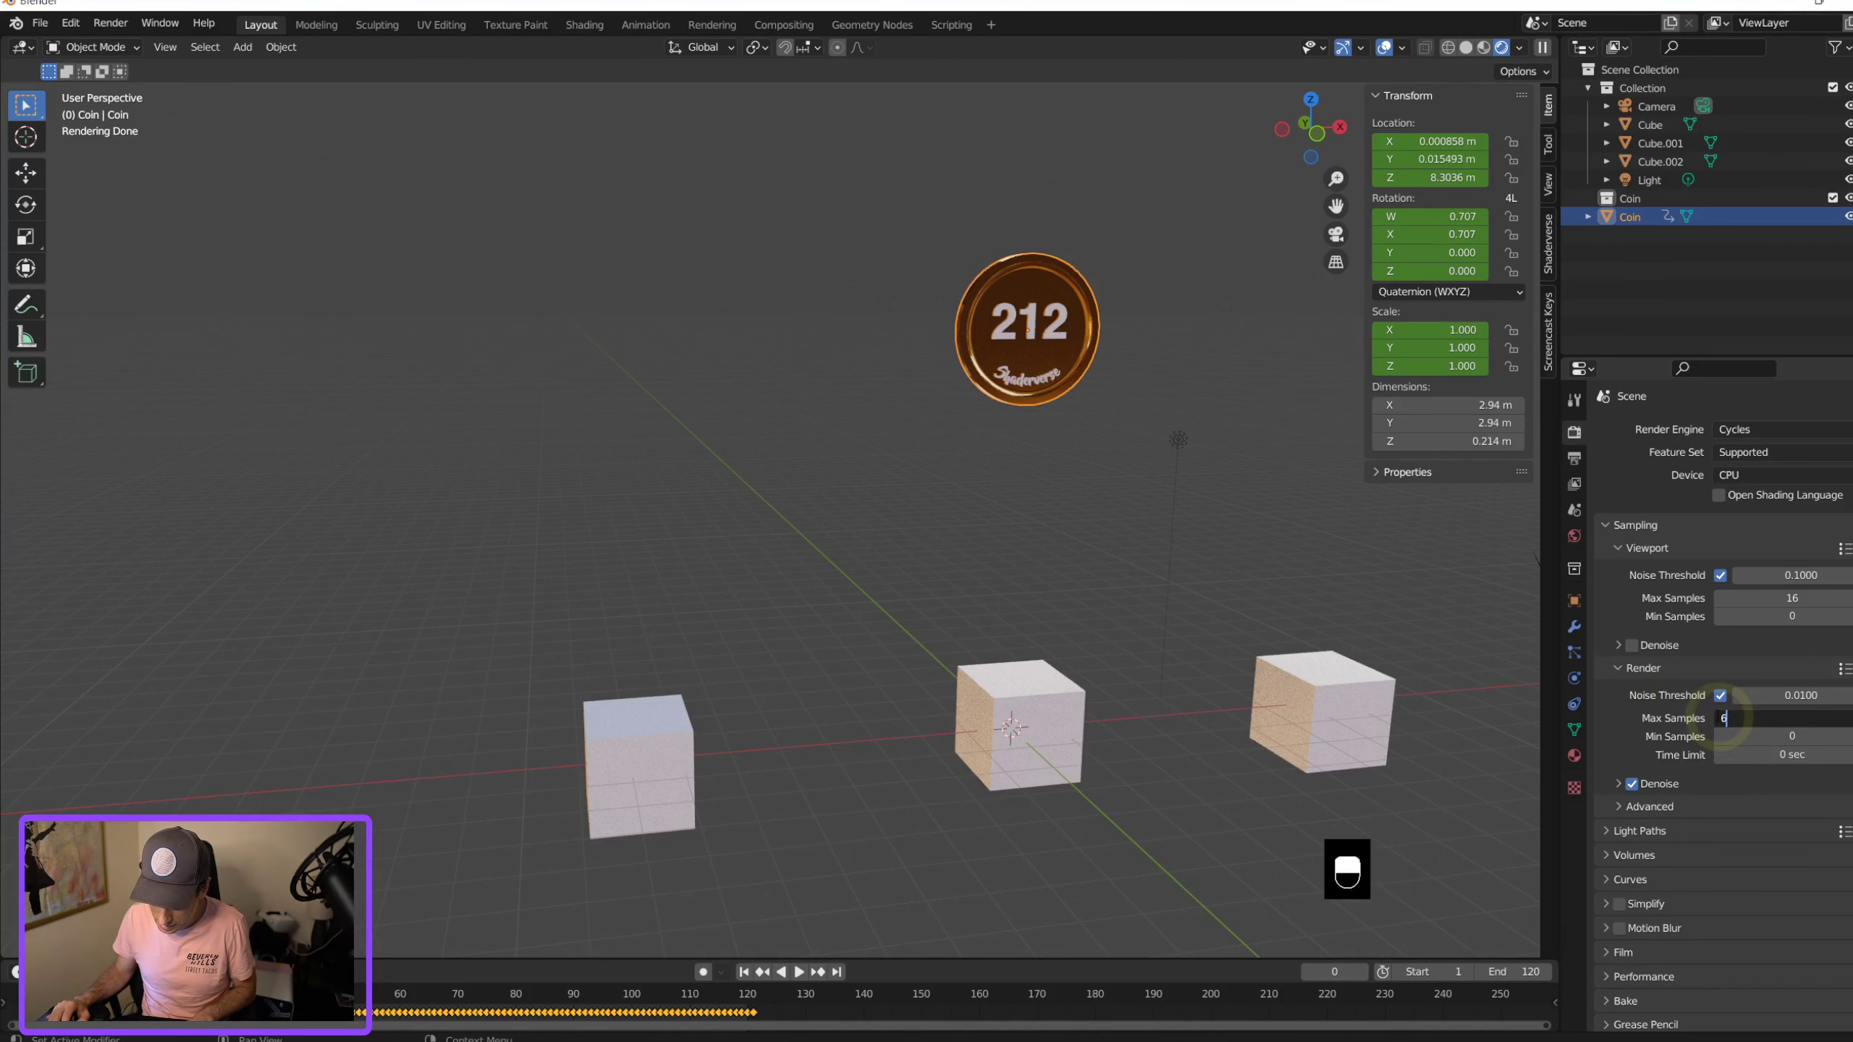
text(4)
key(Return)
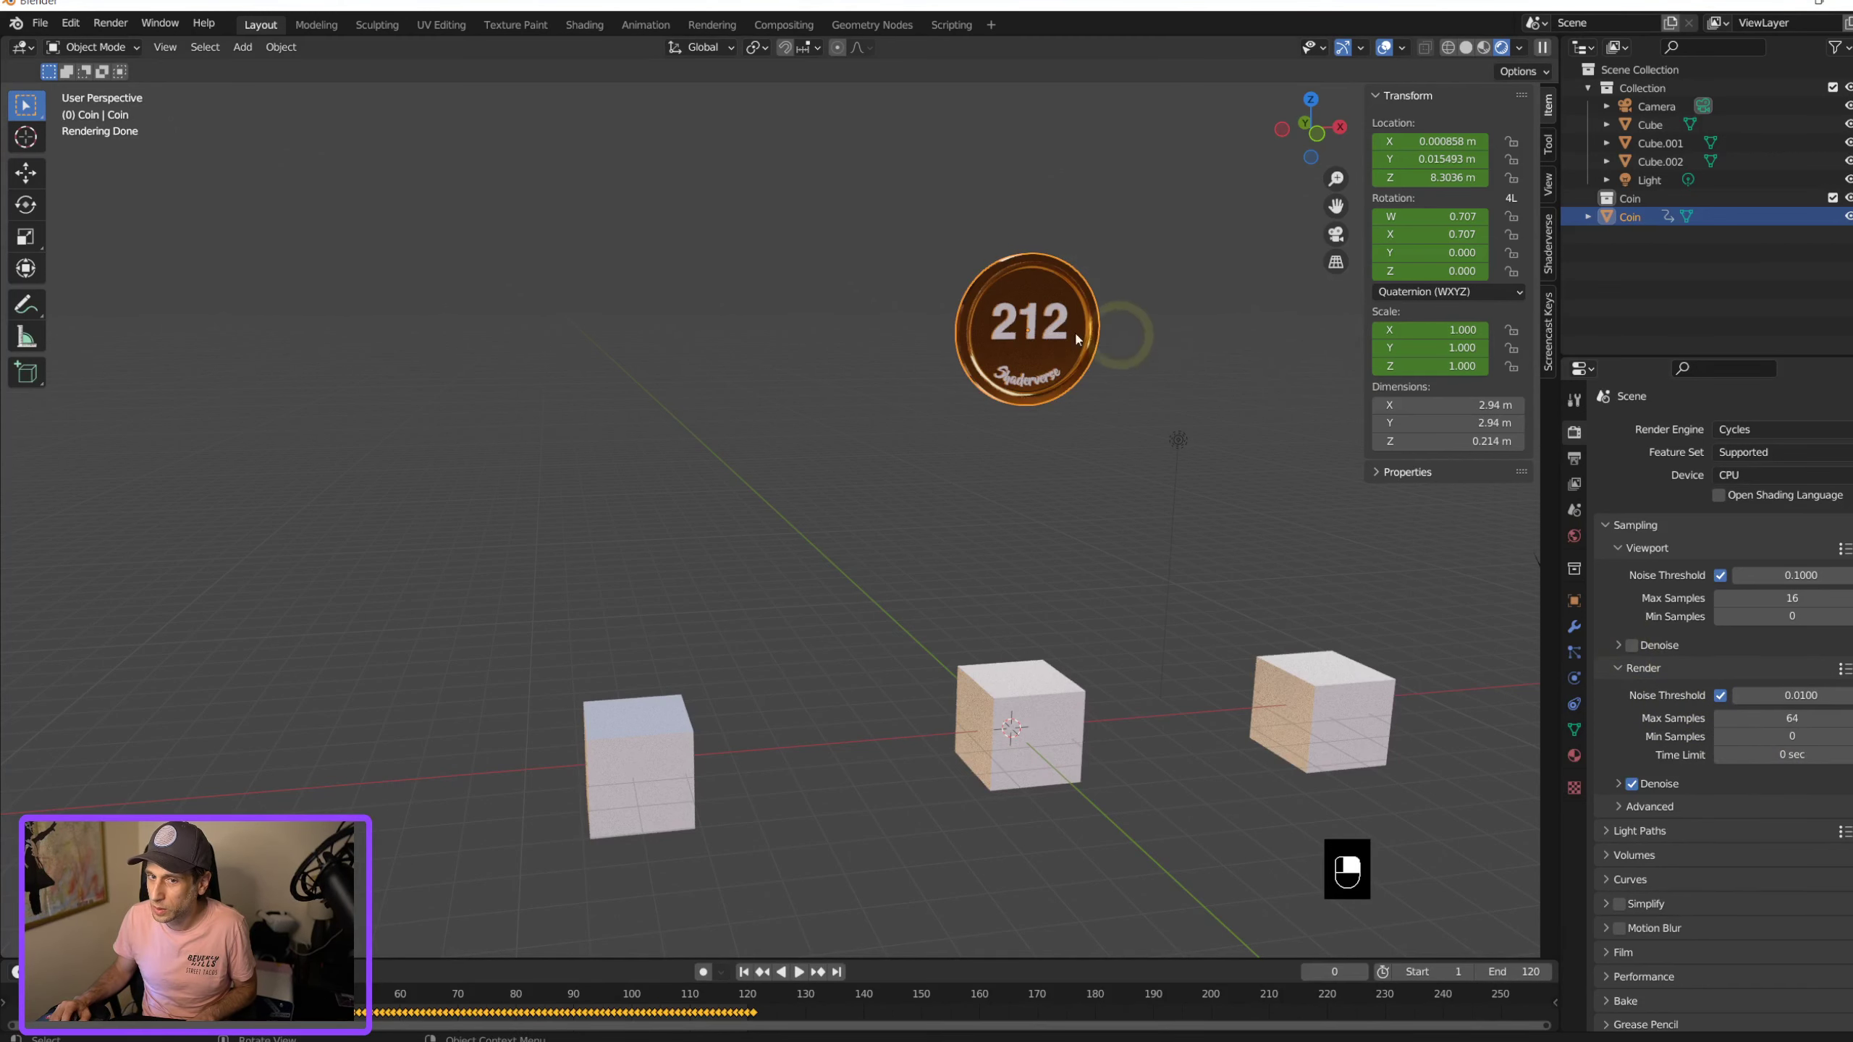
Step: Examine the coin's numbered face at different distances in the Cycles viewport render
scroll(1076, 338, up, 7)
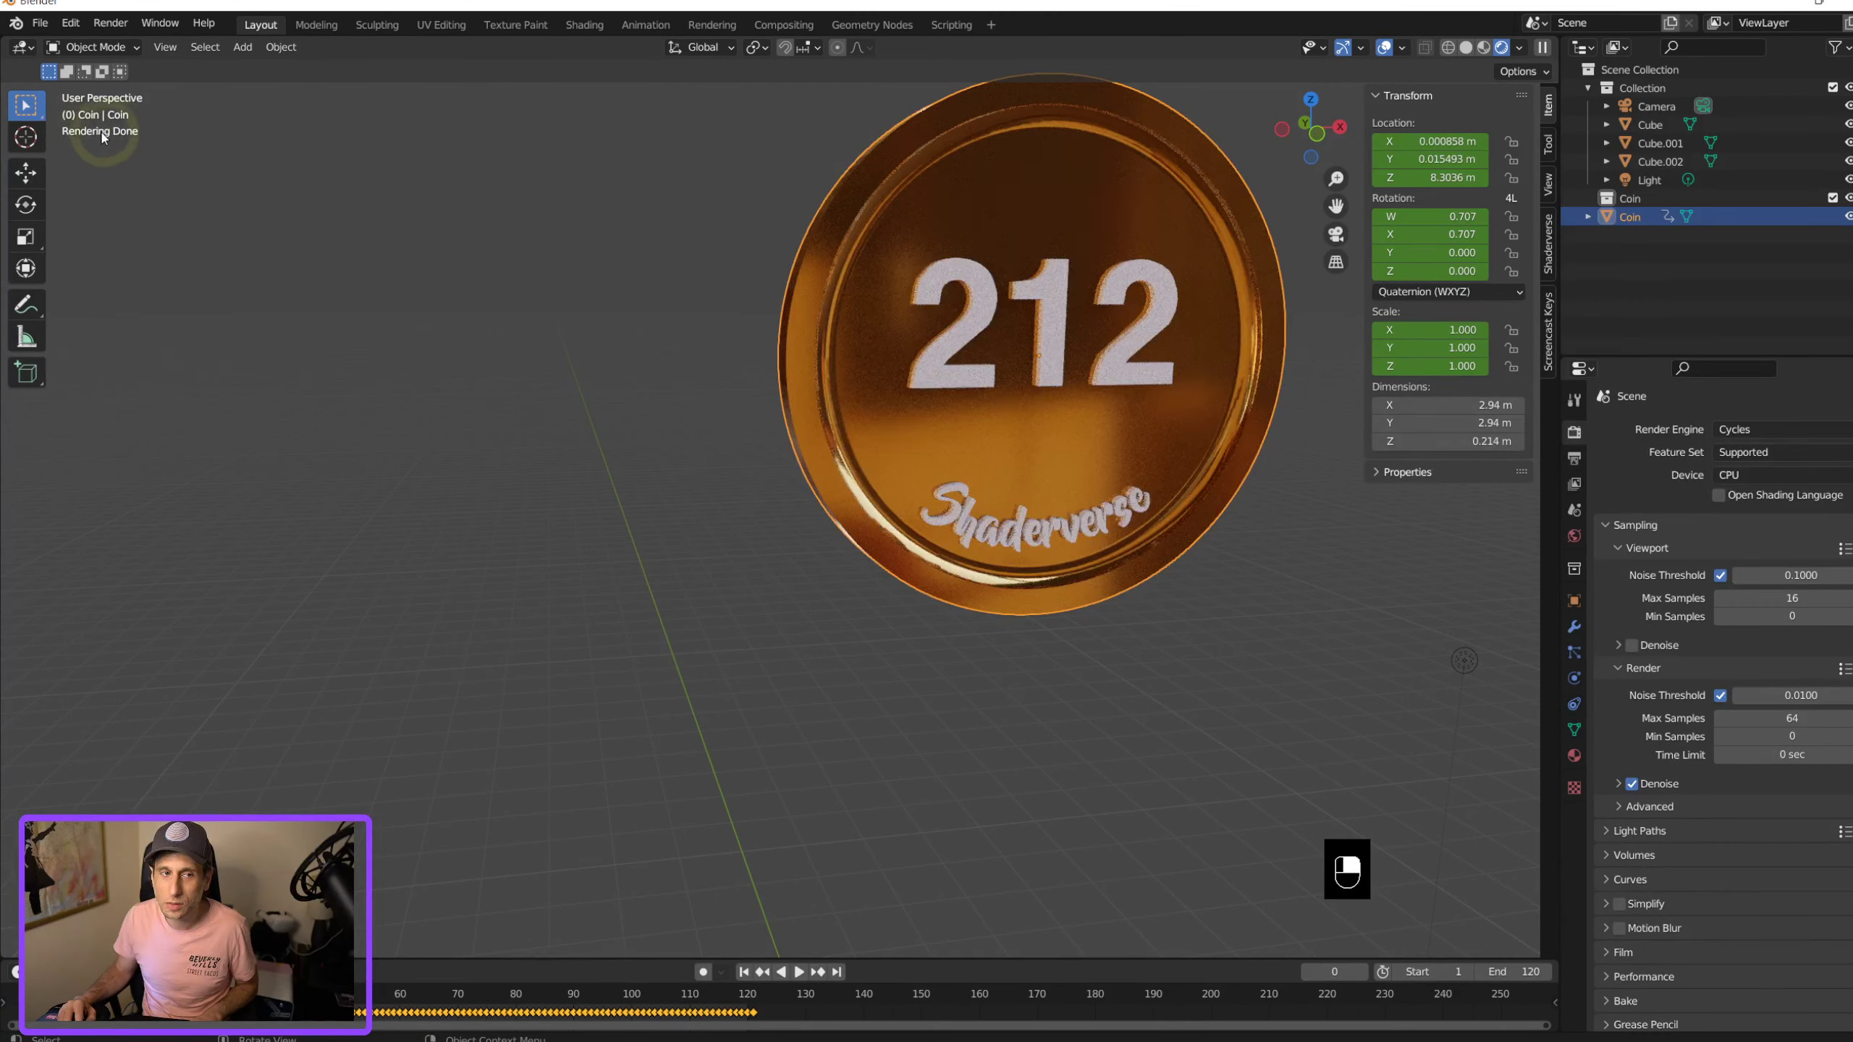
scroll(957, 310, down, 2)
scroll(1046, 373, up, 3)
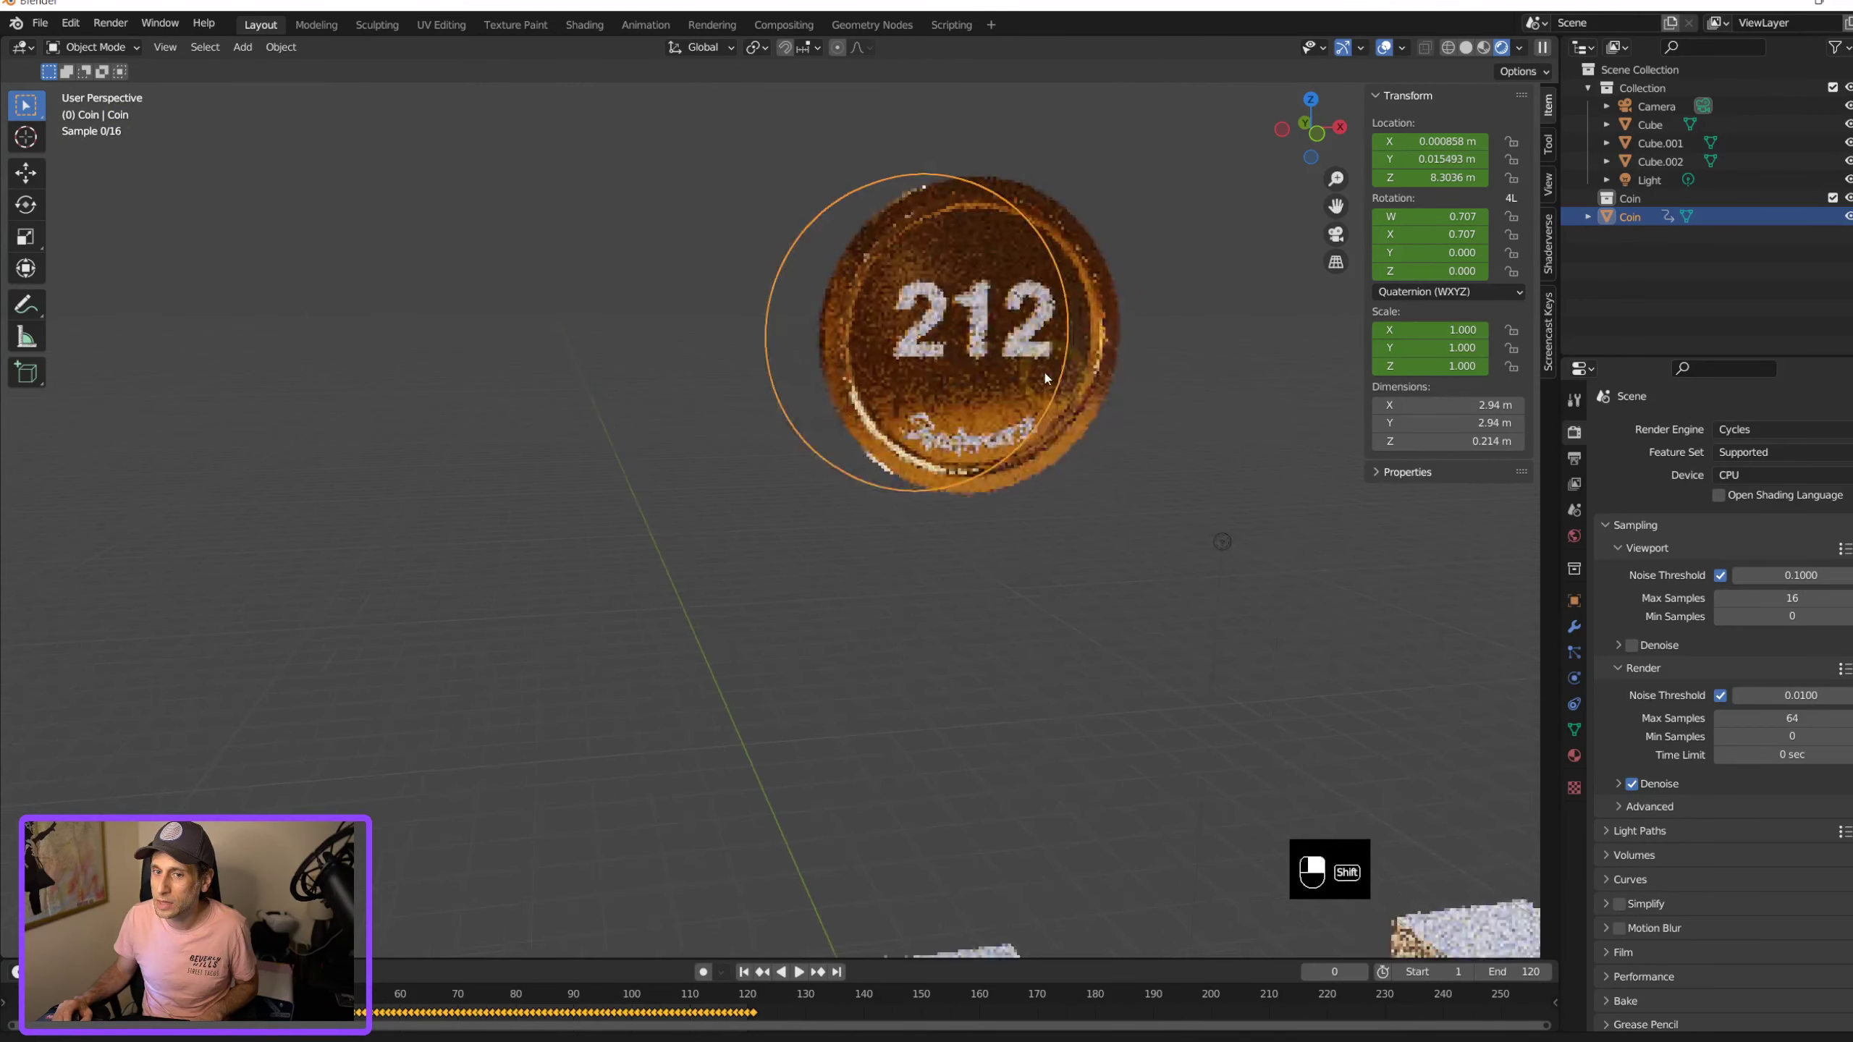
scroll(872, 329, down, 3)
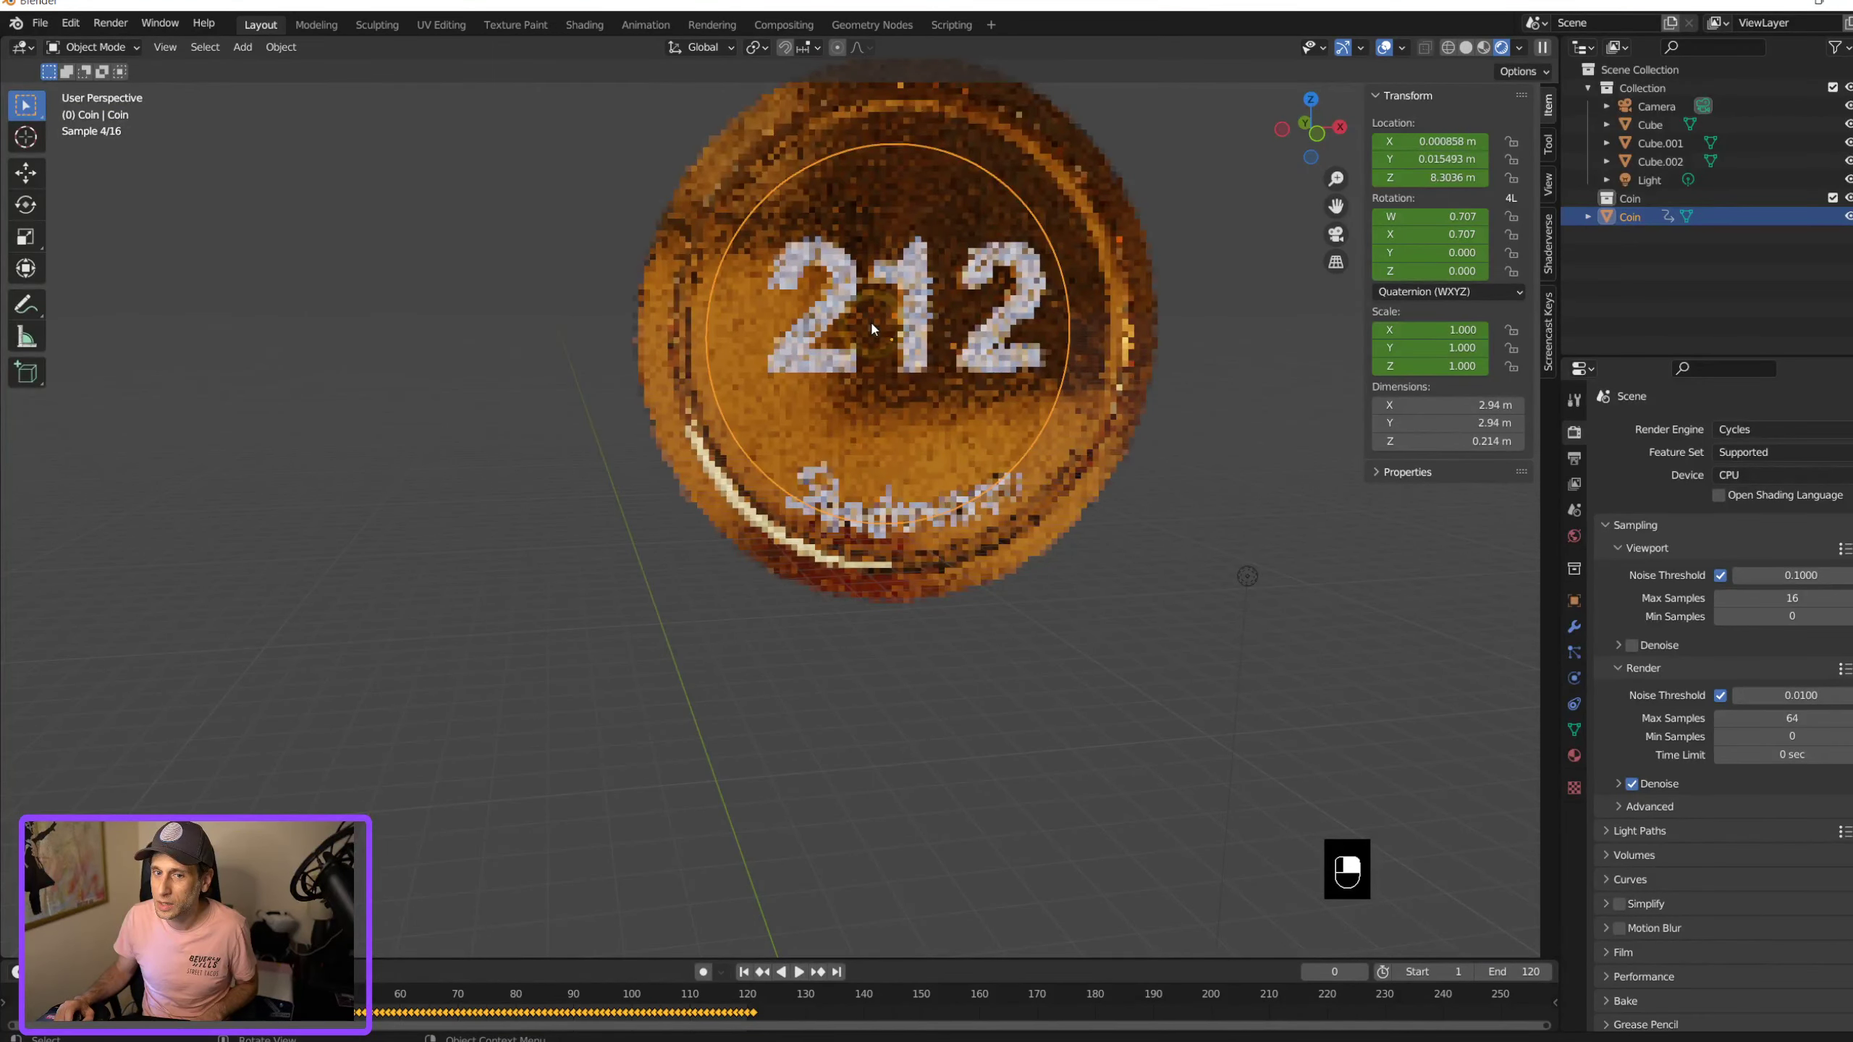
scroll(872, 329, down, 1)
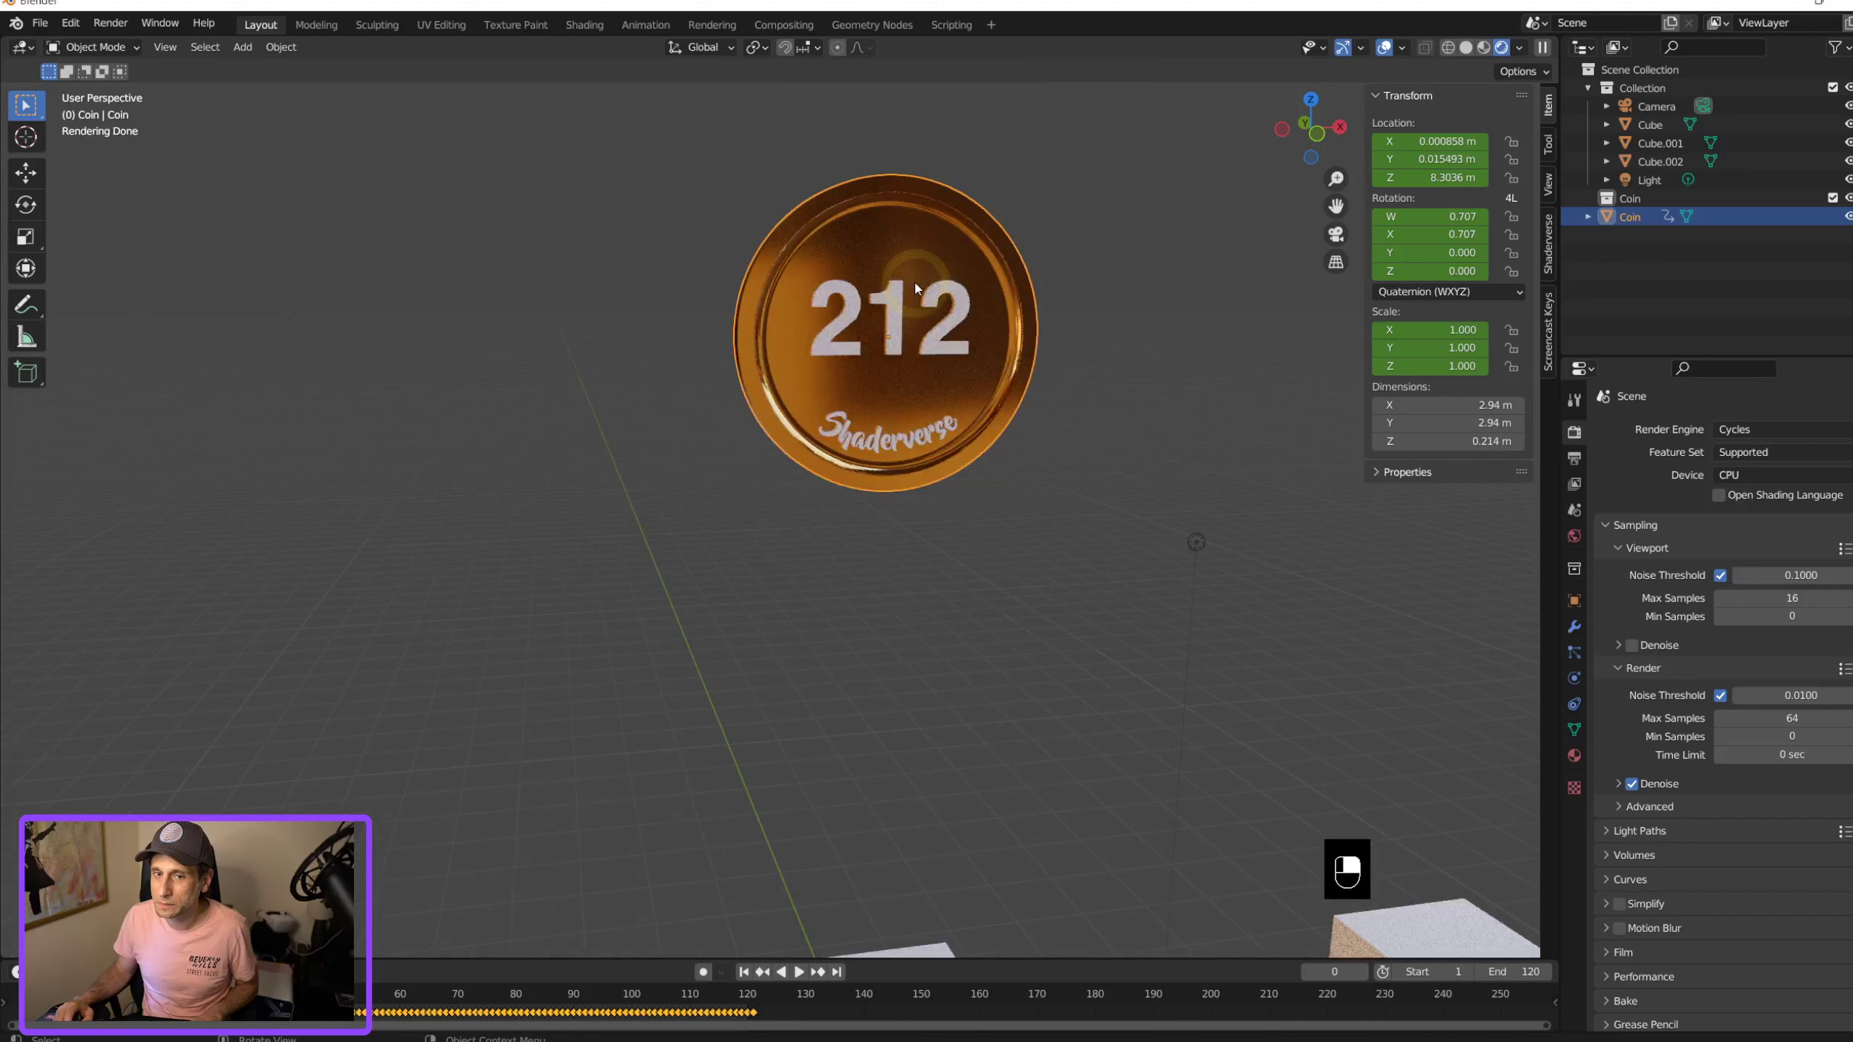
Step: Check the coin from different distances, look through the scene camera, and return to an overview of the coin and cubes
scroll(803, 307, down, 4)
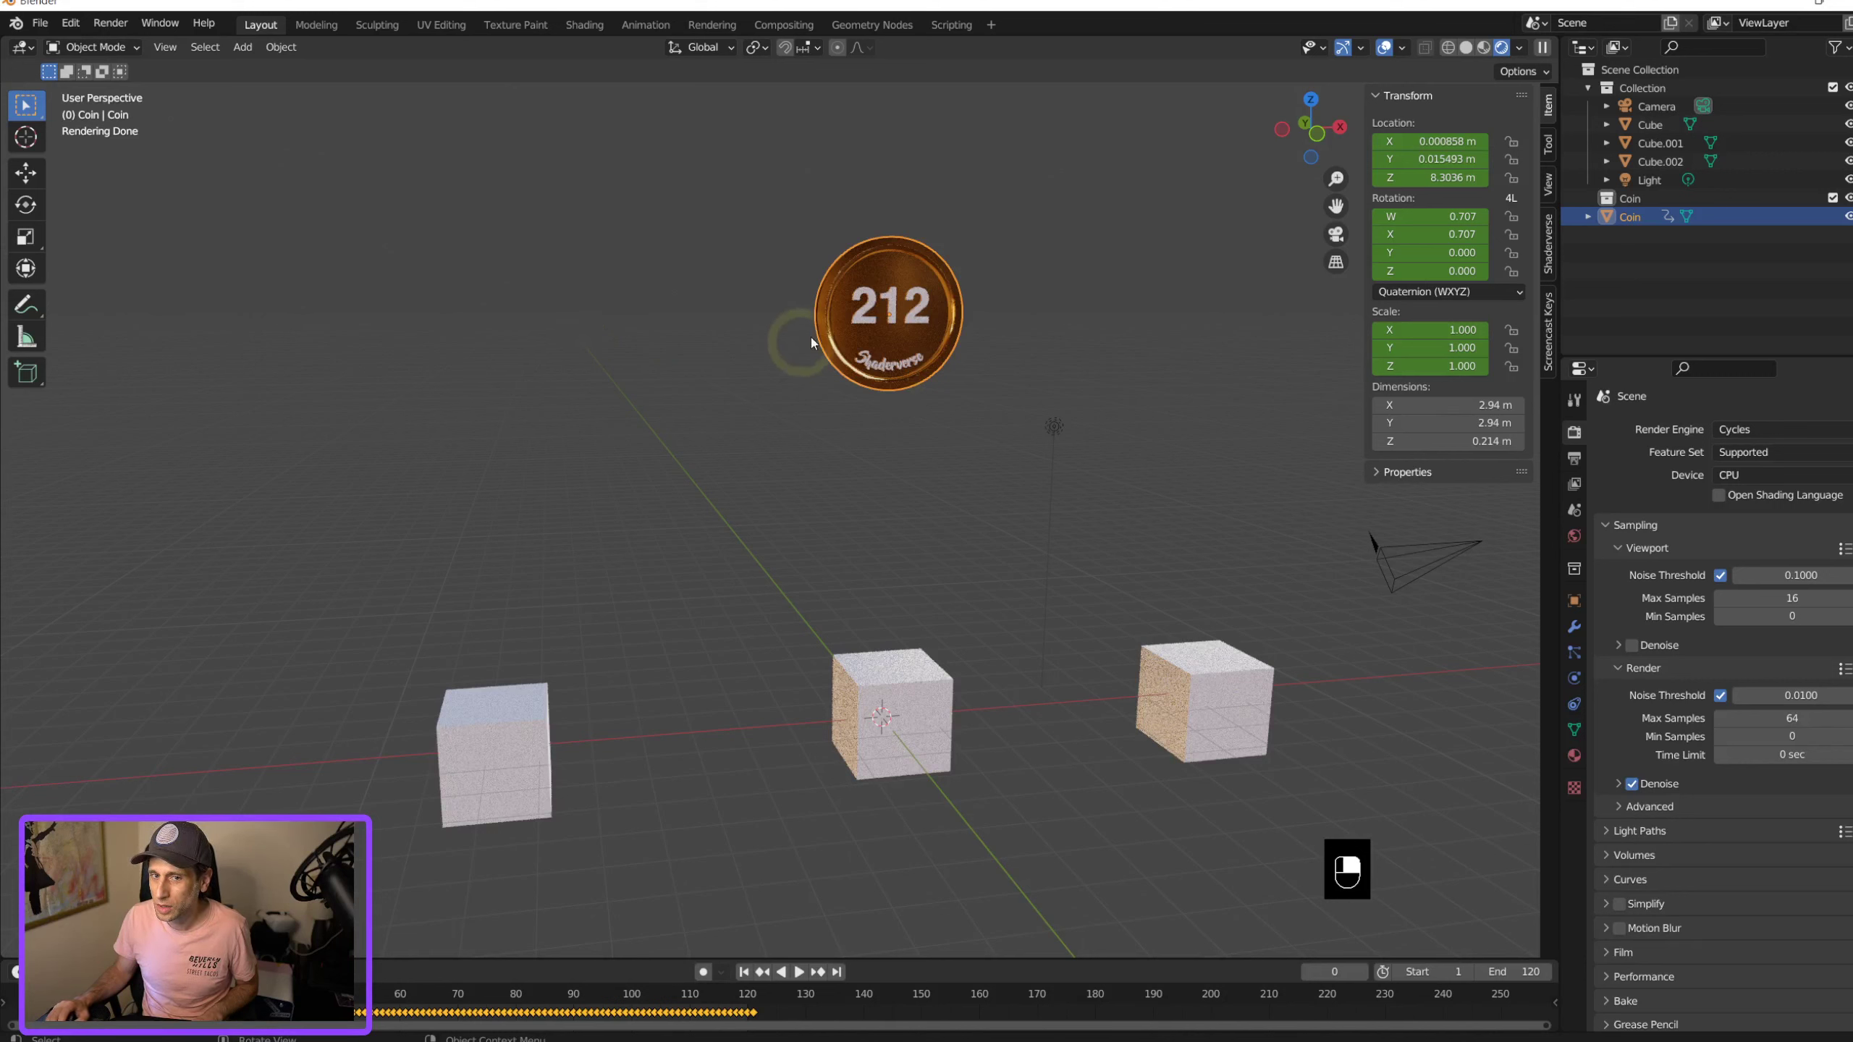
scroll(800, 237, up, 3)
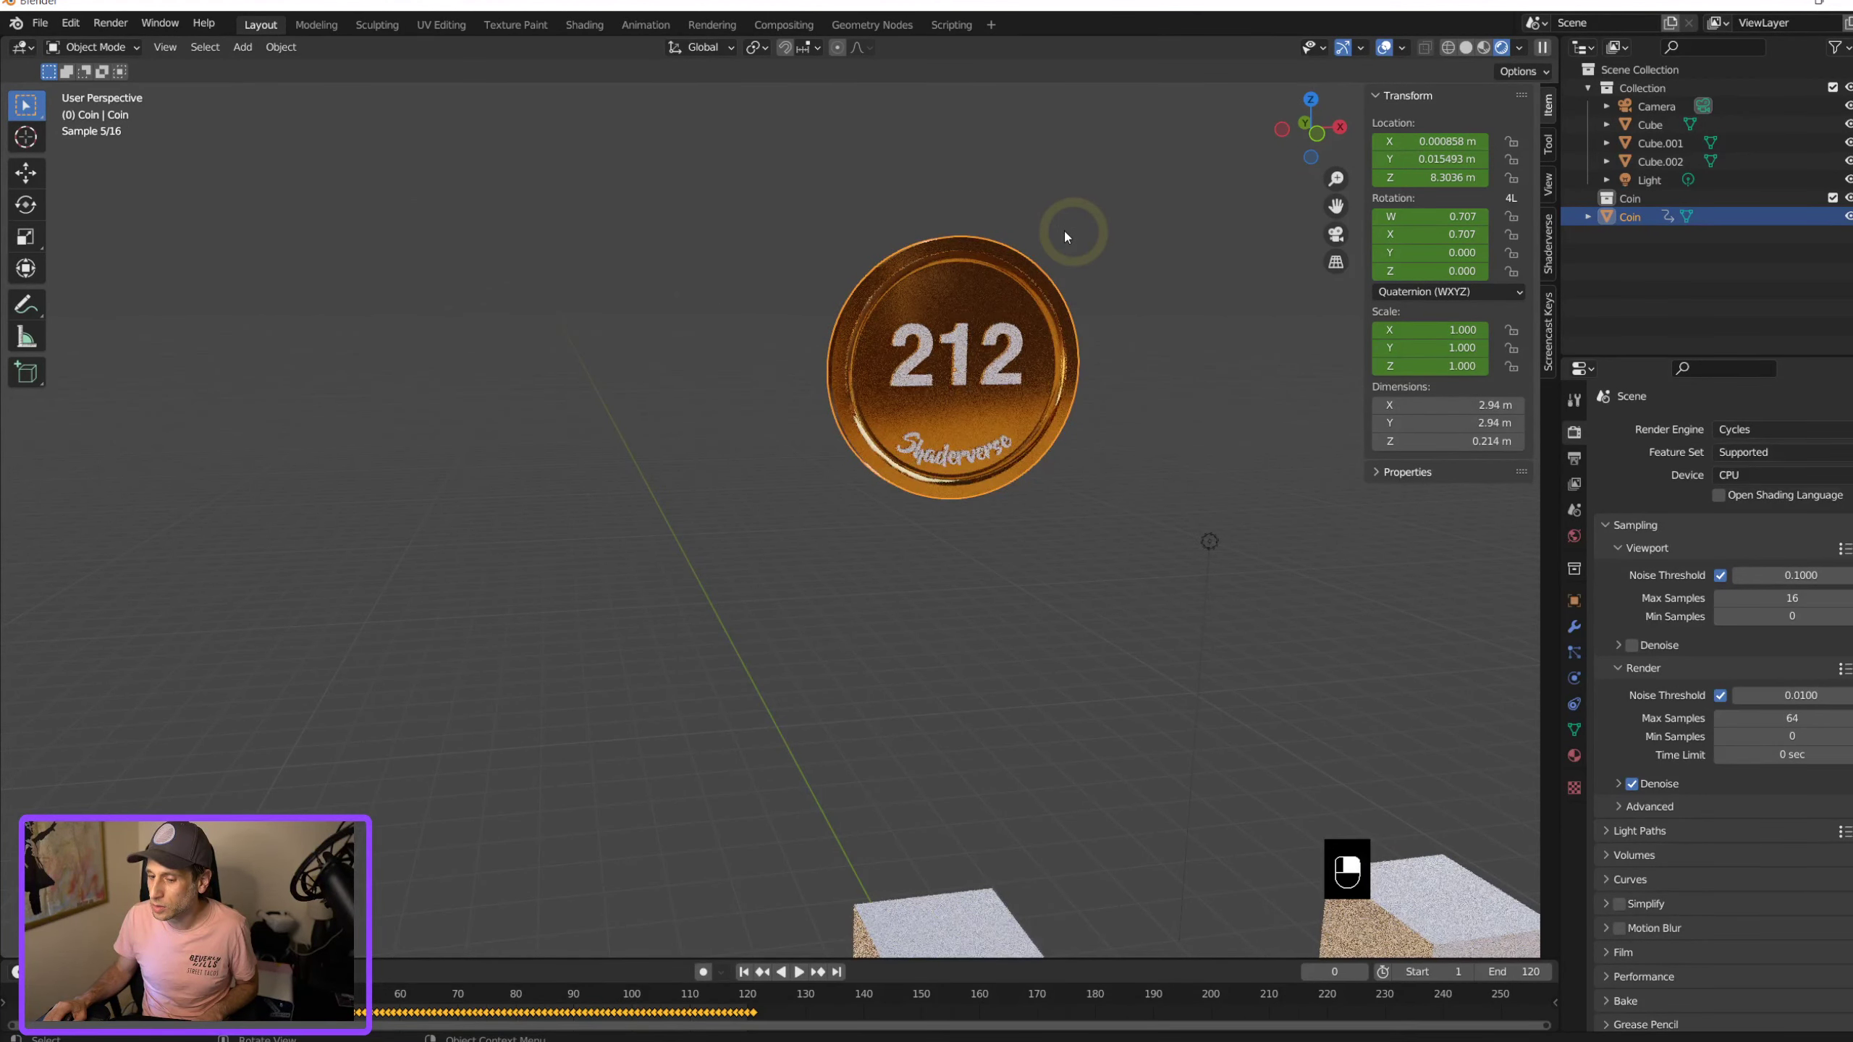
key(KP_0)
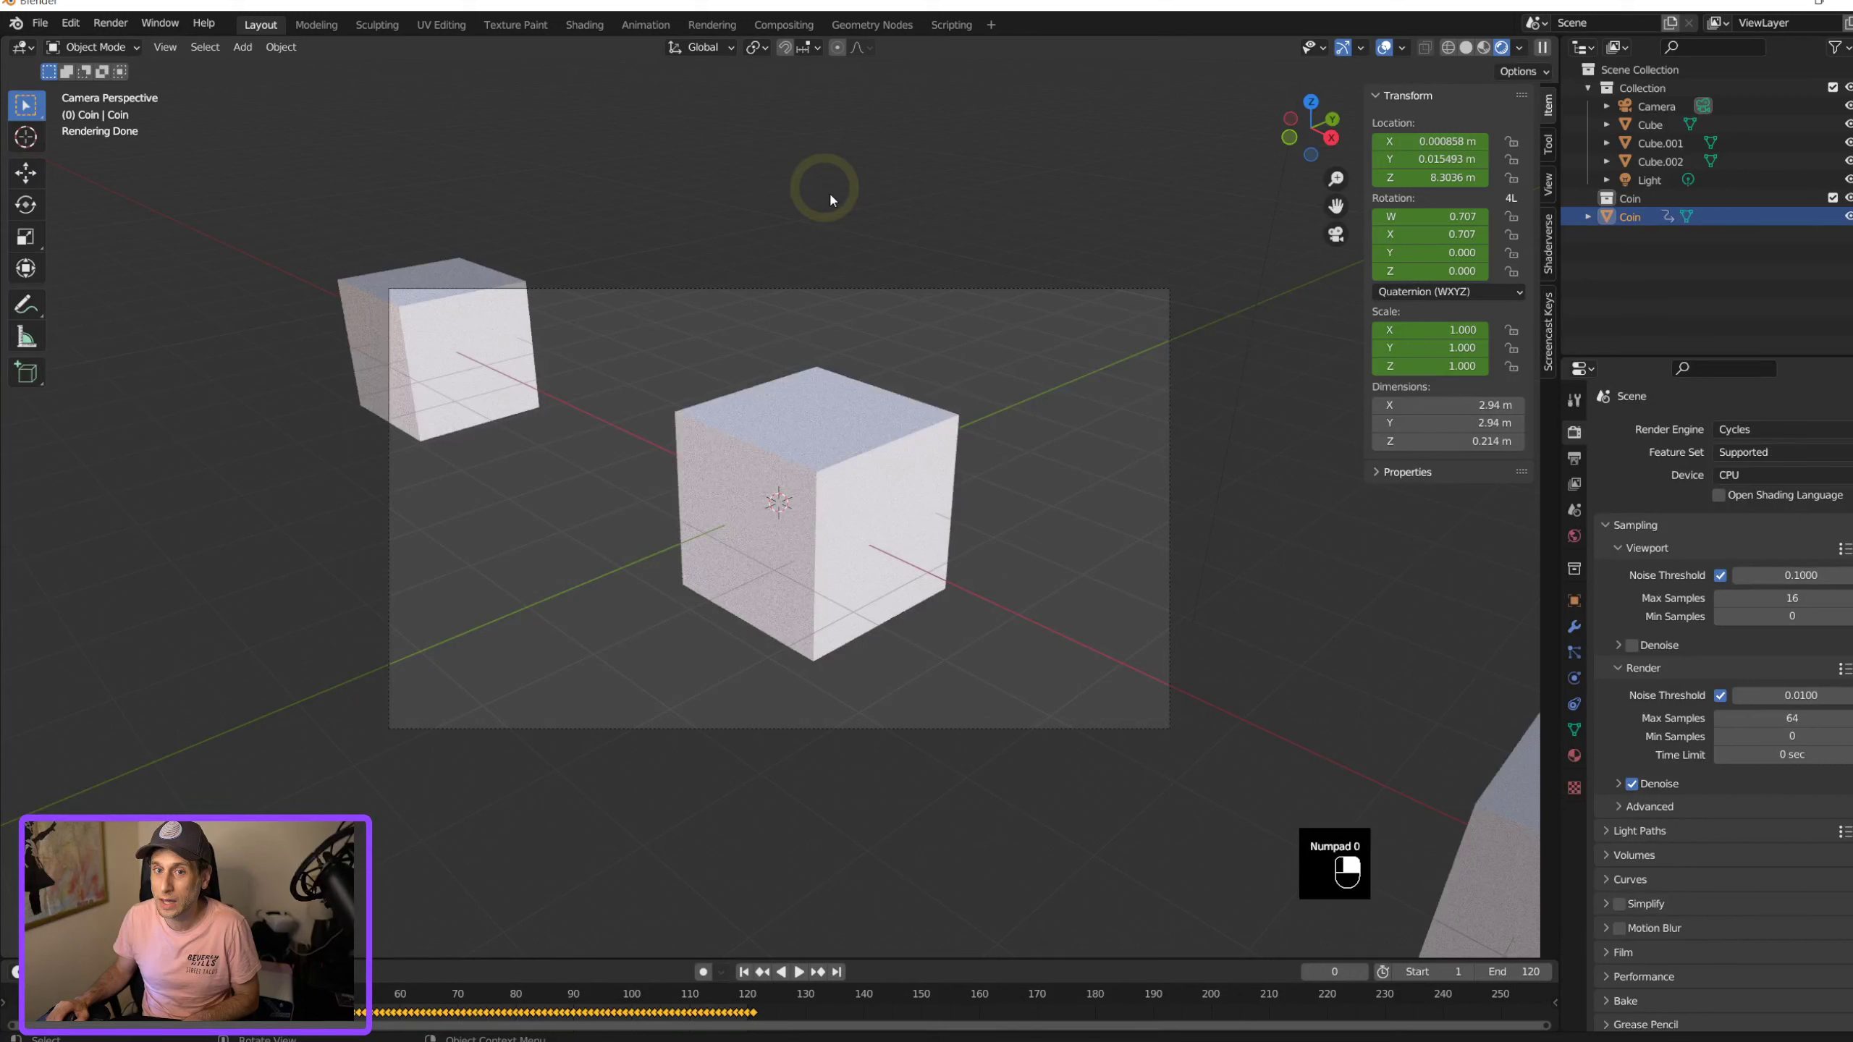
middle_drag(828, 191, 1109, 443)
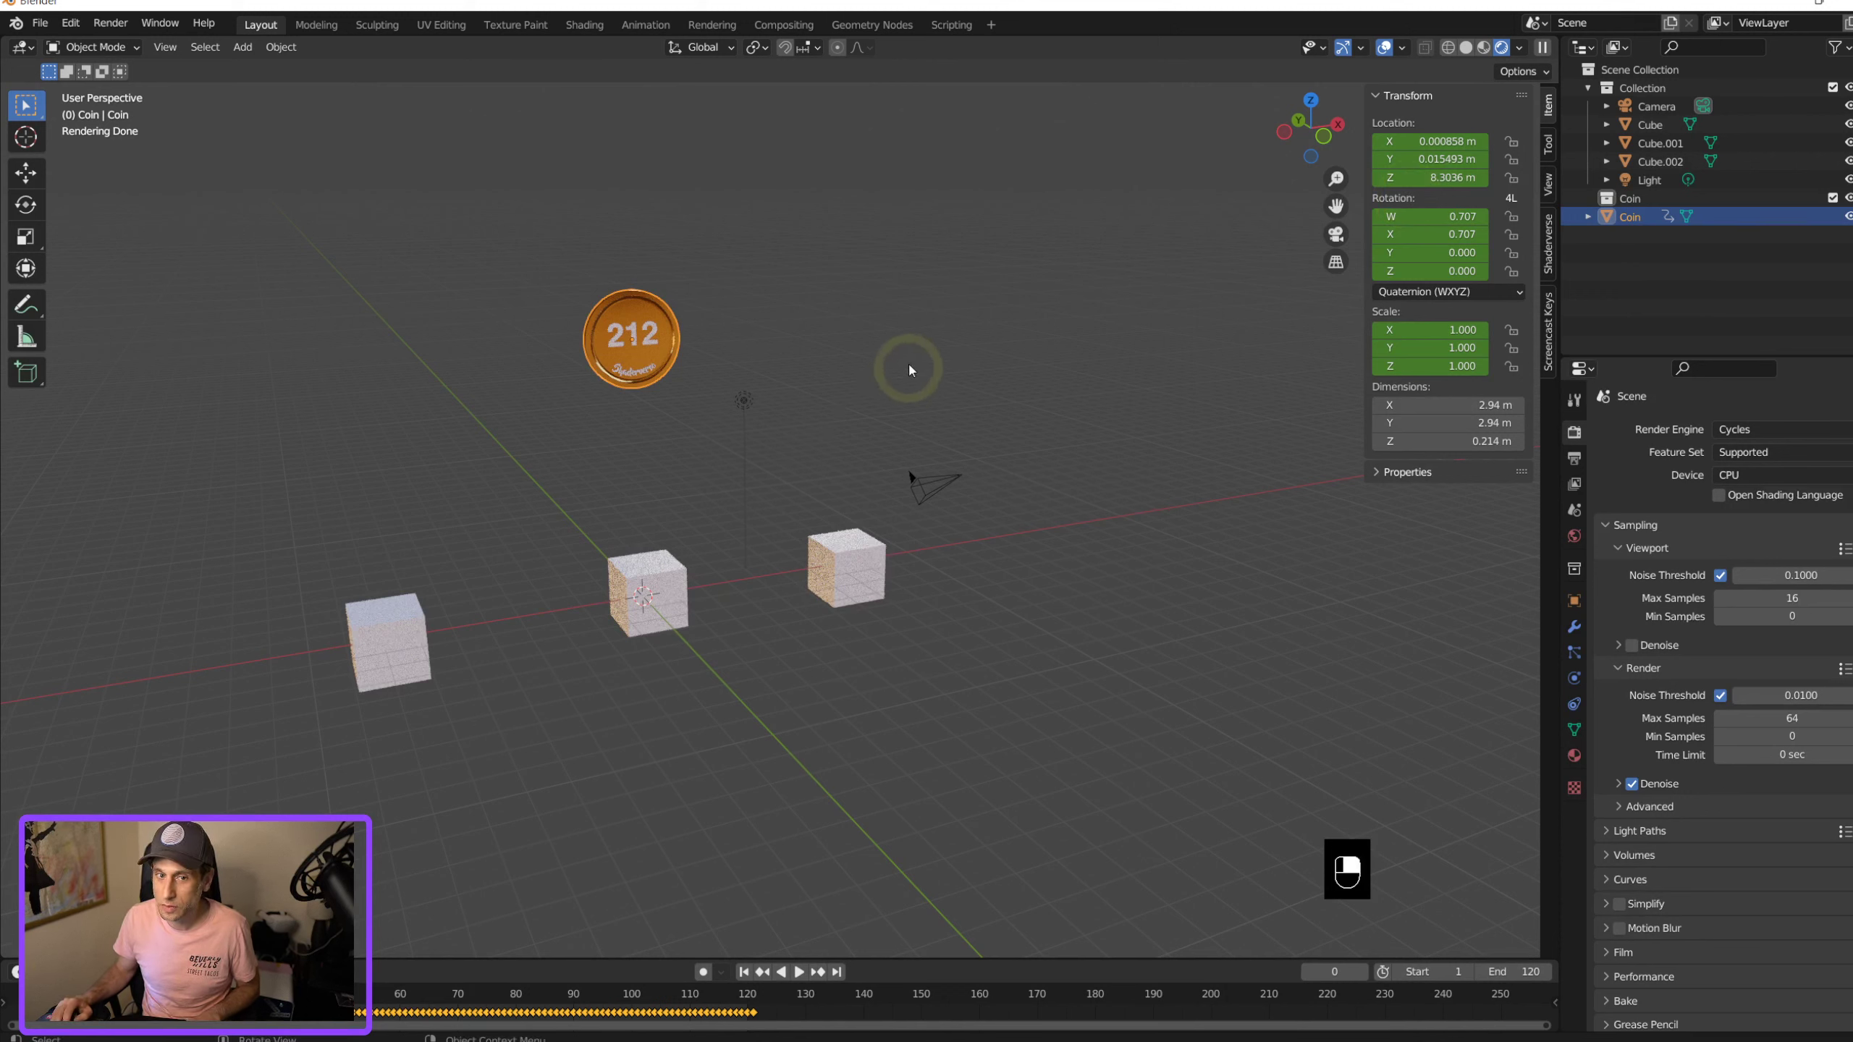
Step: Hide the viewport sidebar, frame the coin above the cubes, and align the active camera to that view
key(n)
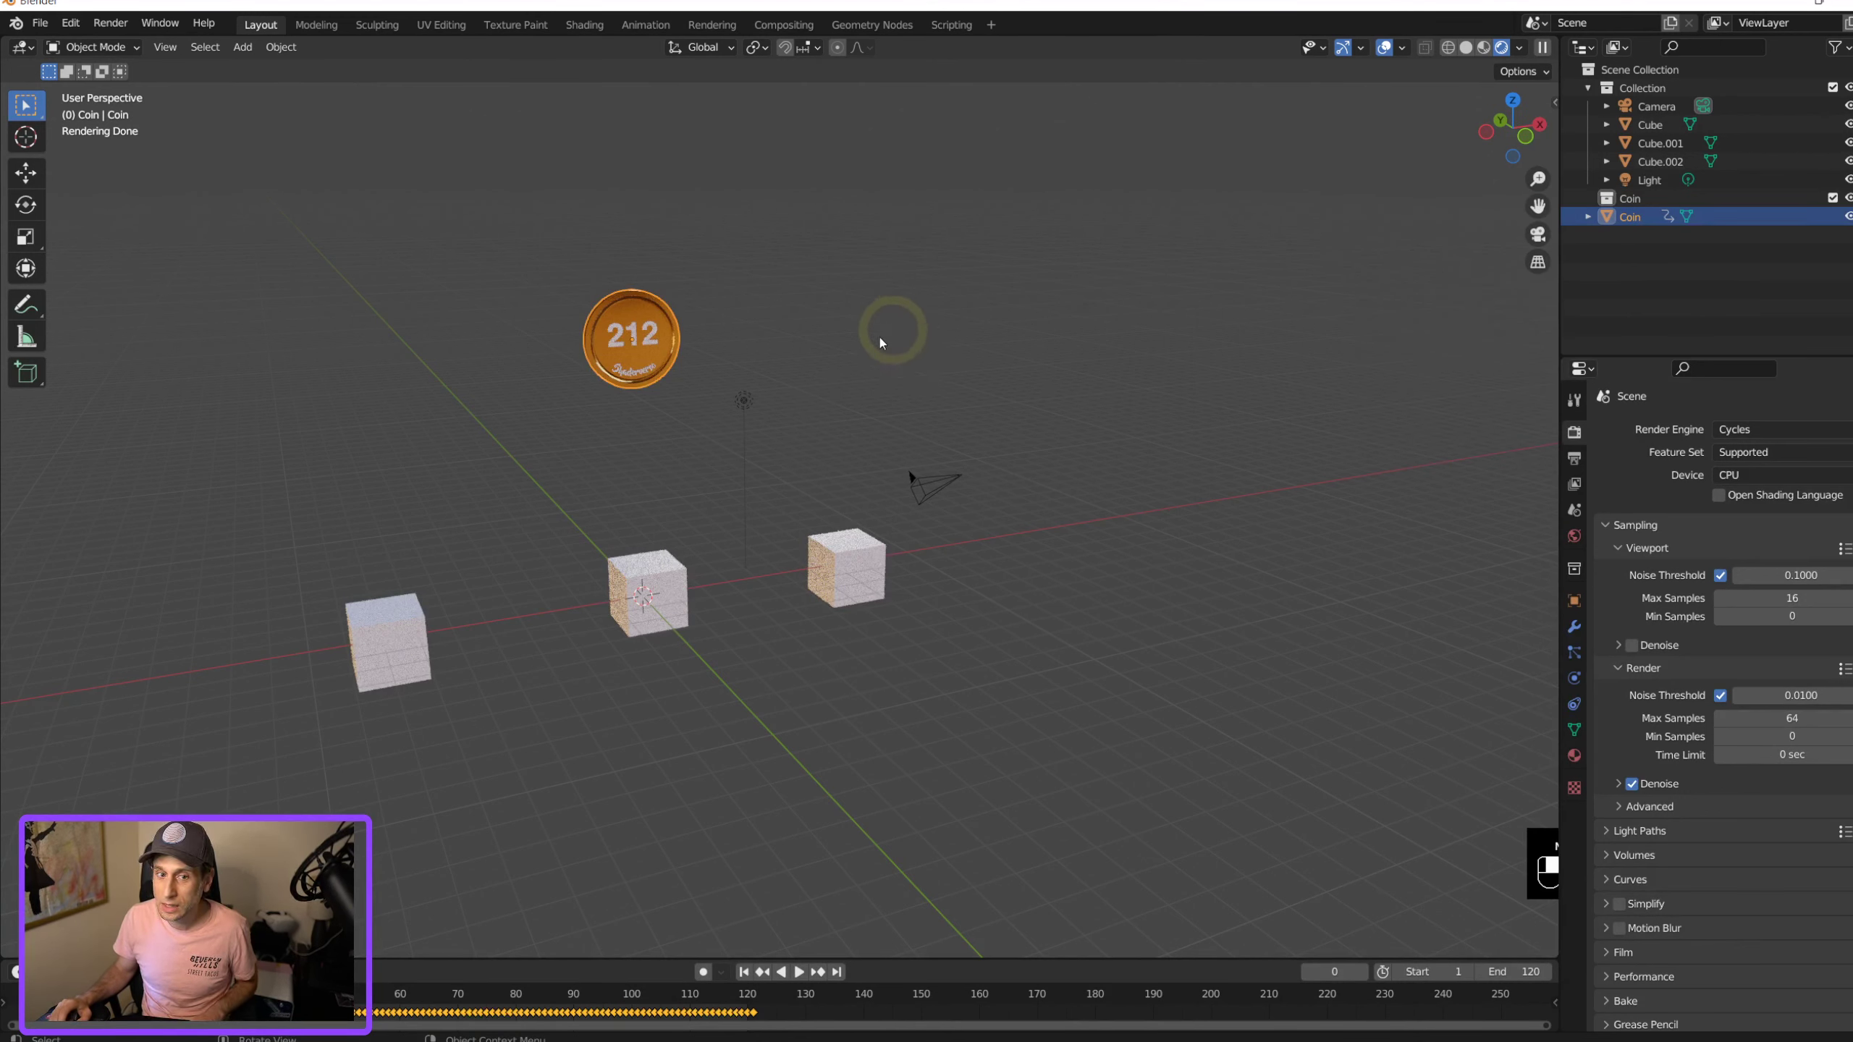
shift+middle_drag(879, 343, 1075, 331)
scroll(849, 310, up, 1)
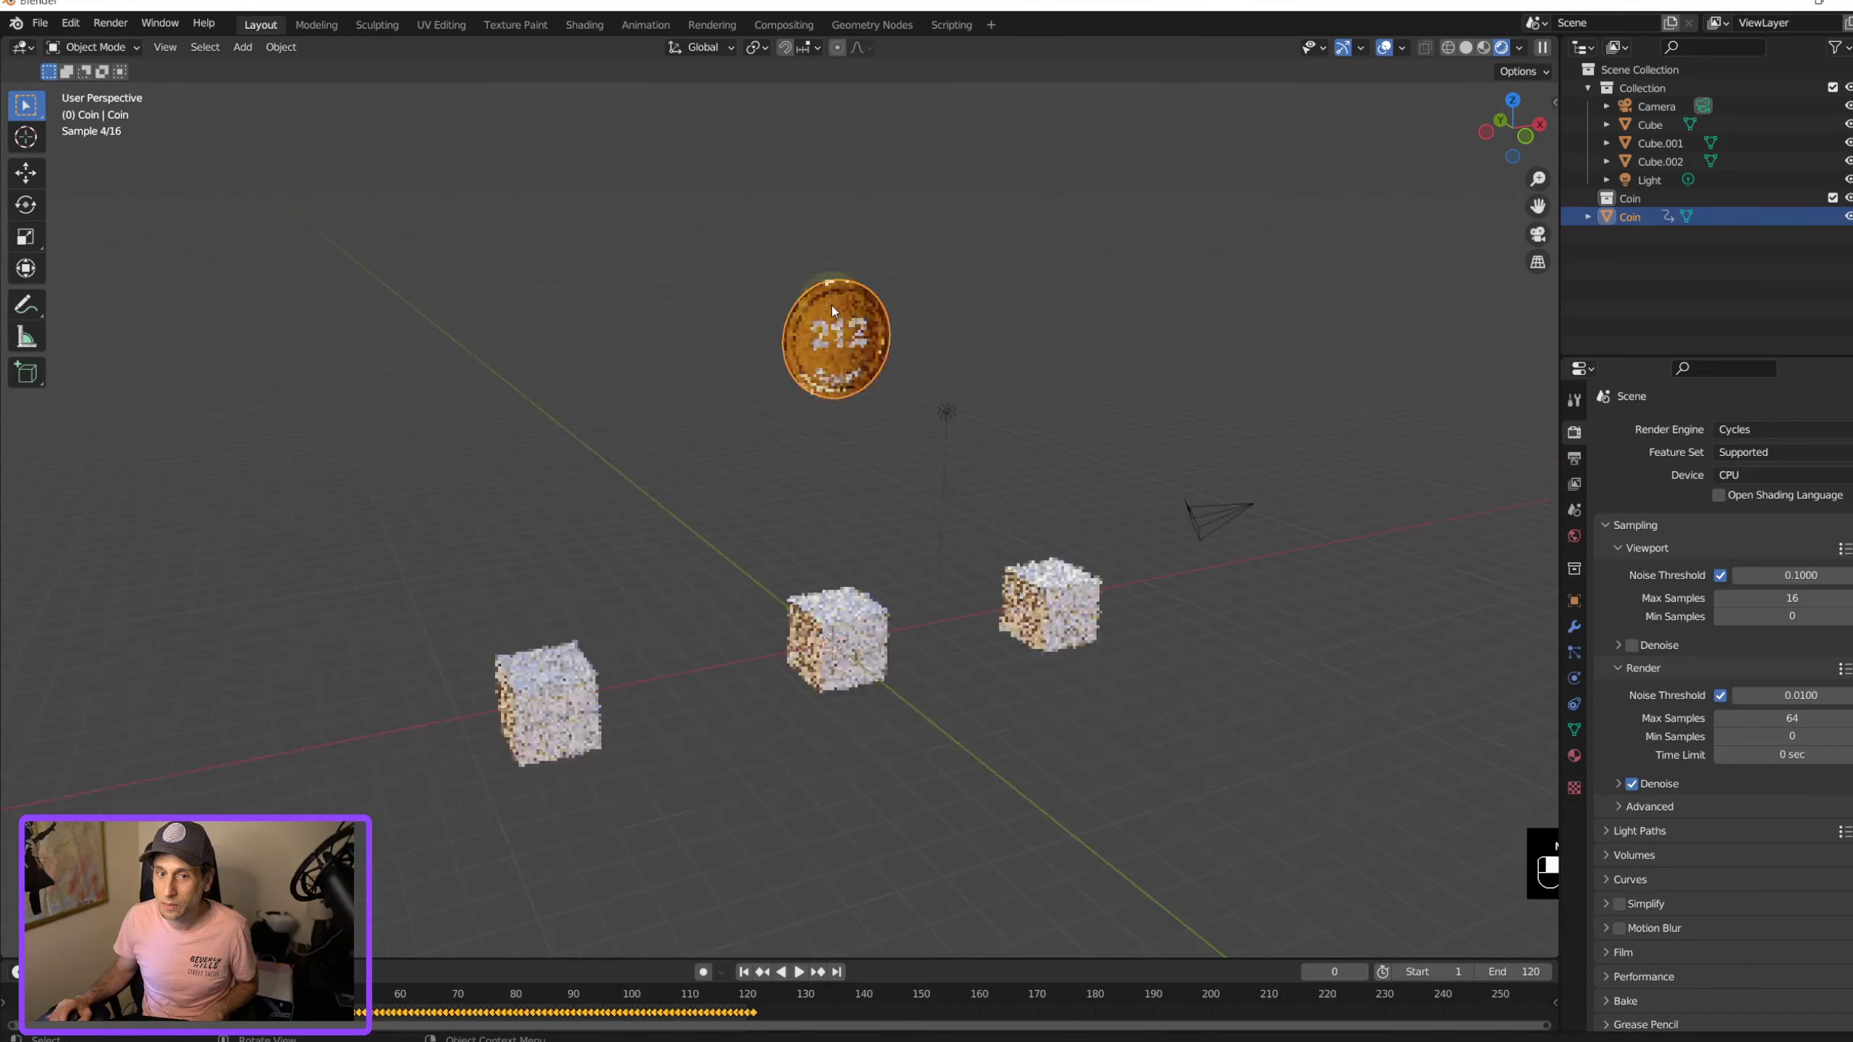
scroll(832, 311, up, 2)
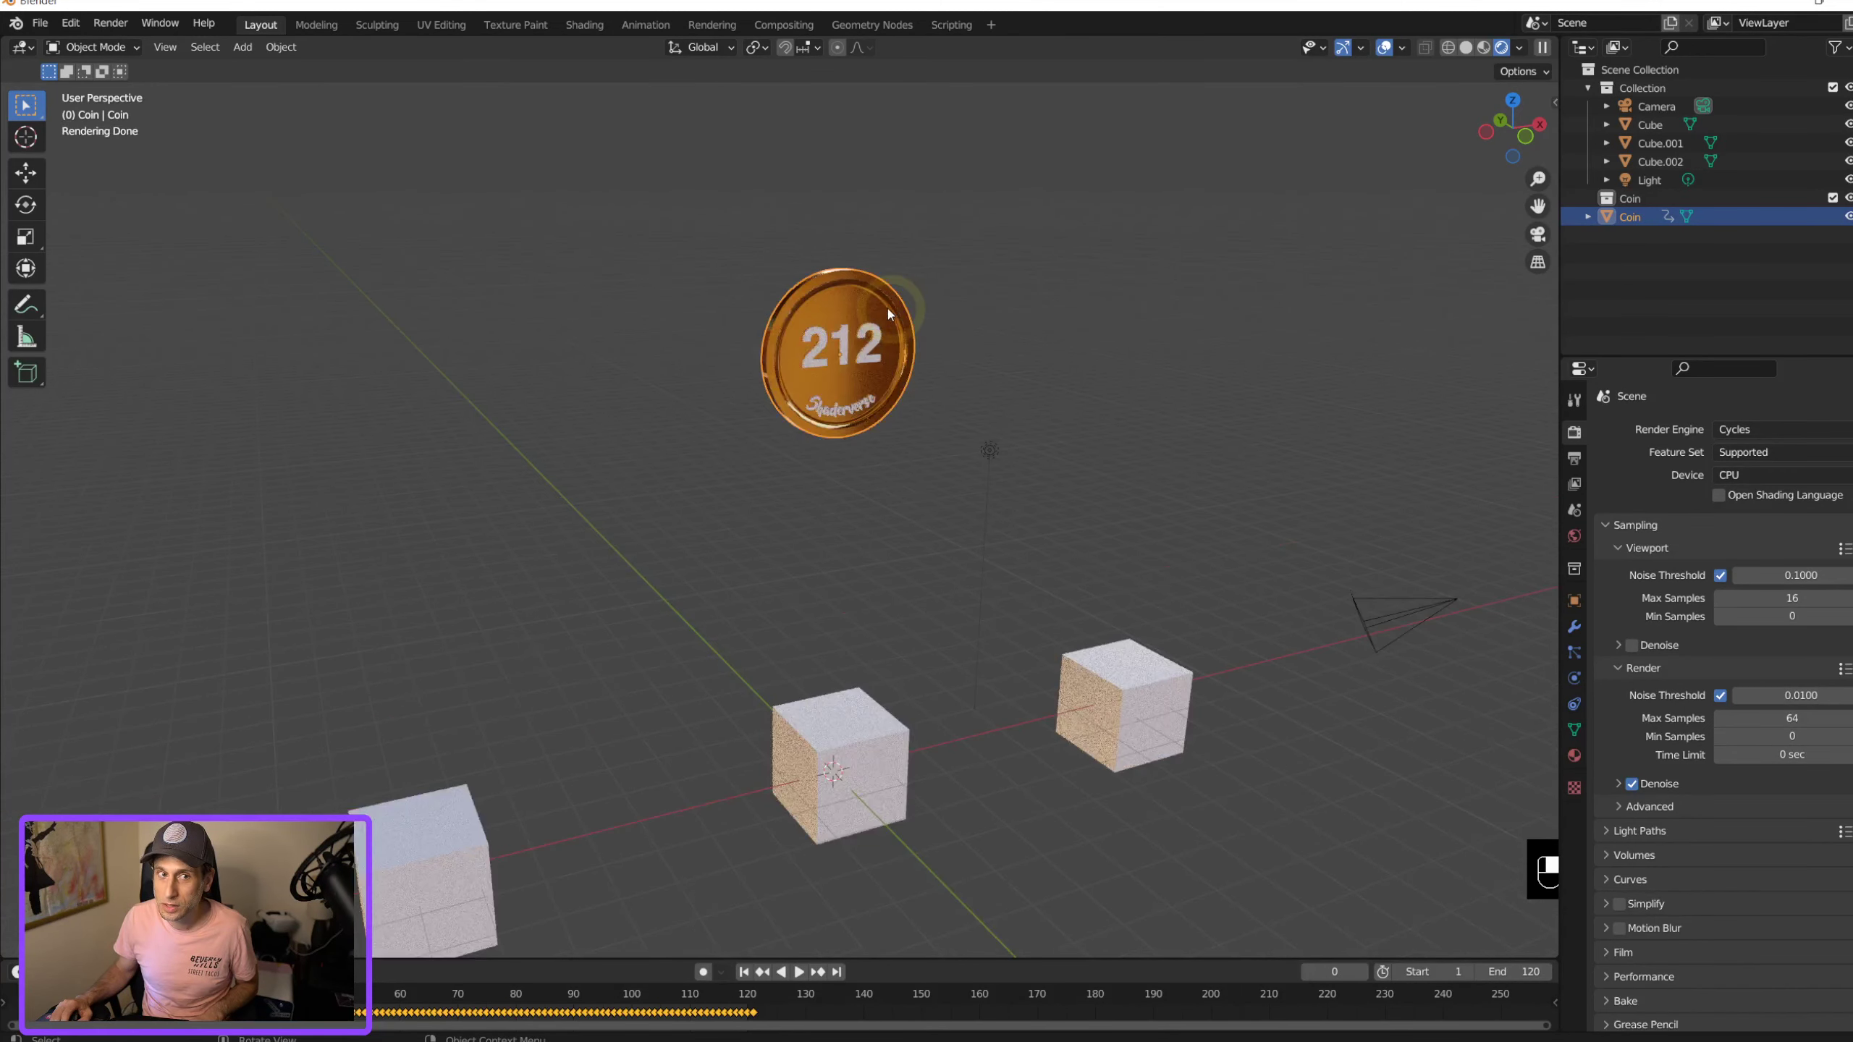
click(165, 49)
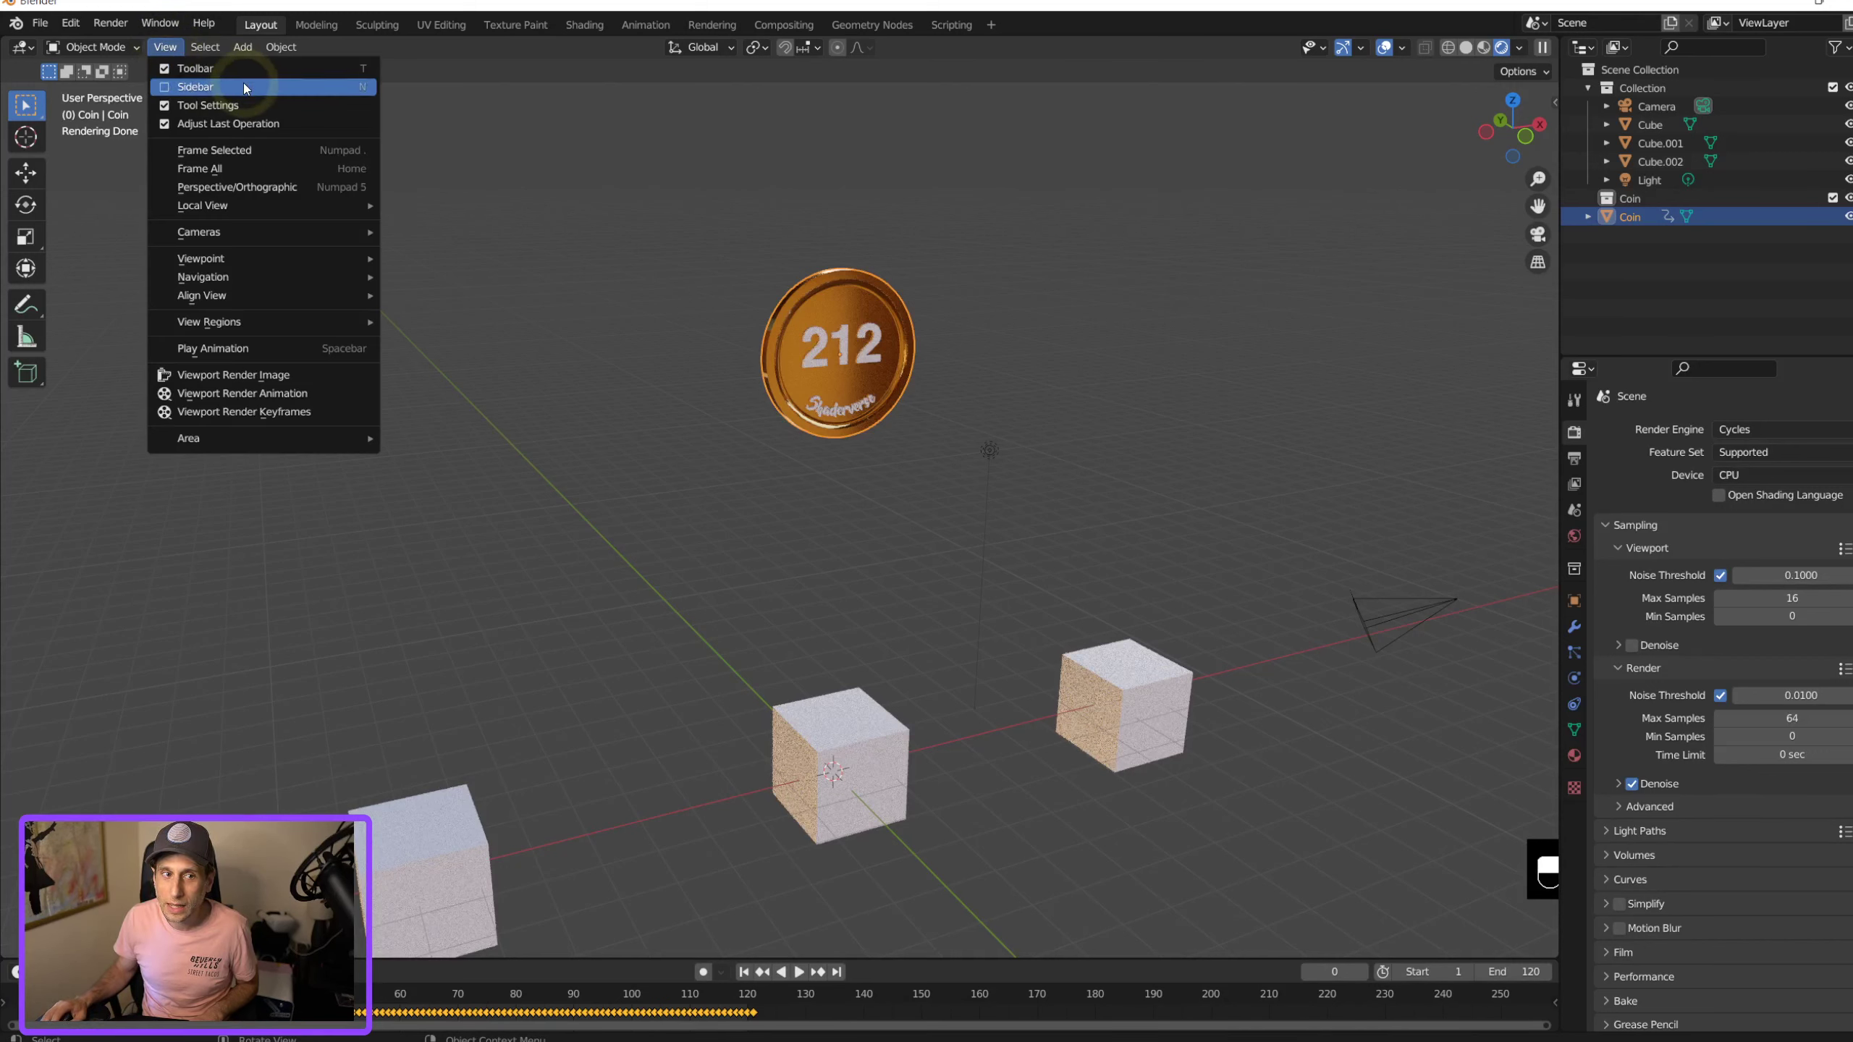
mouse_move(219, 259)
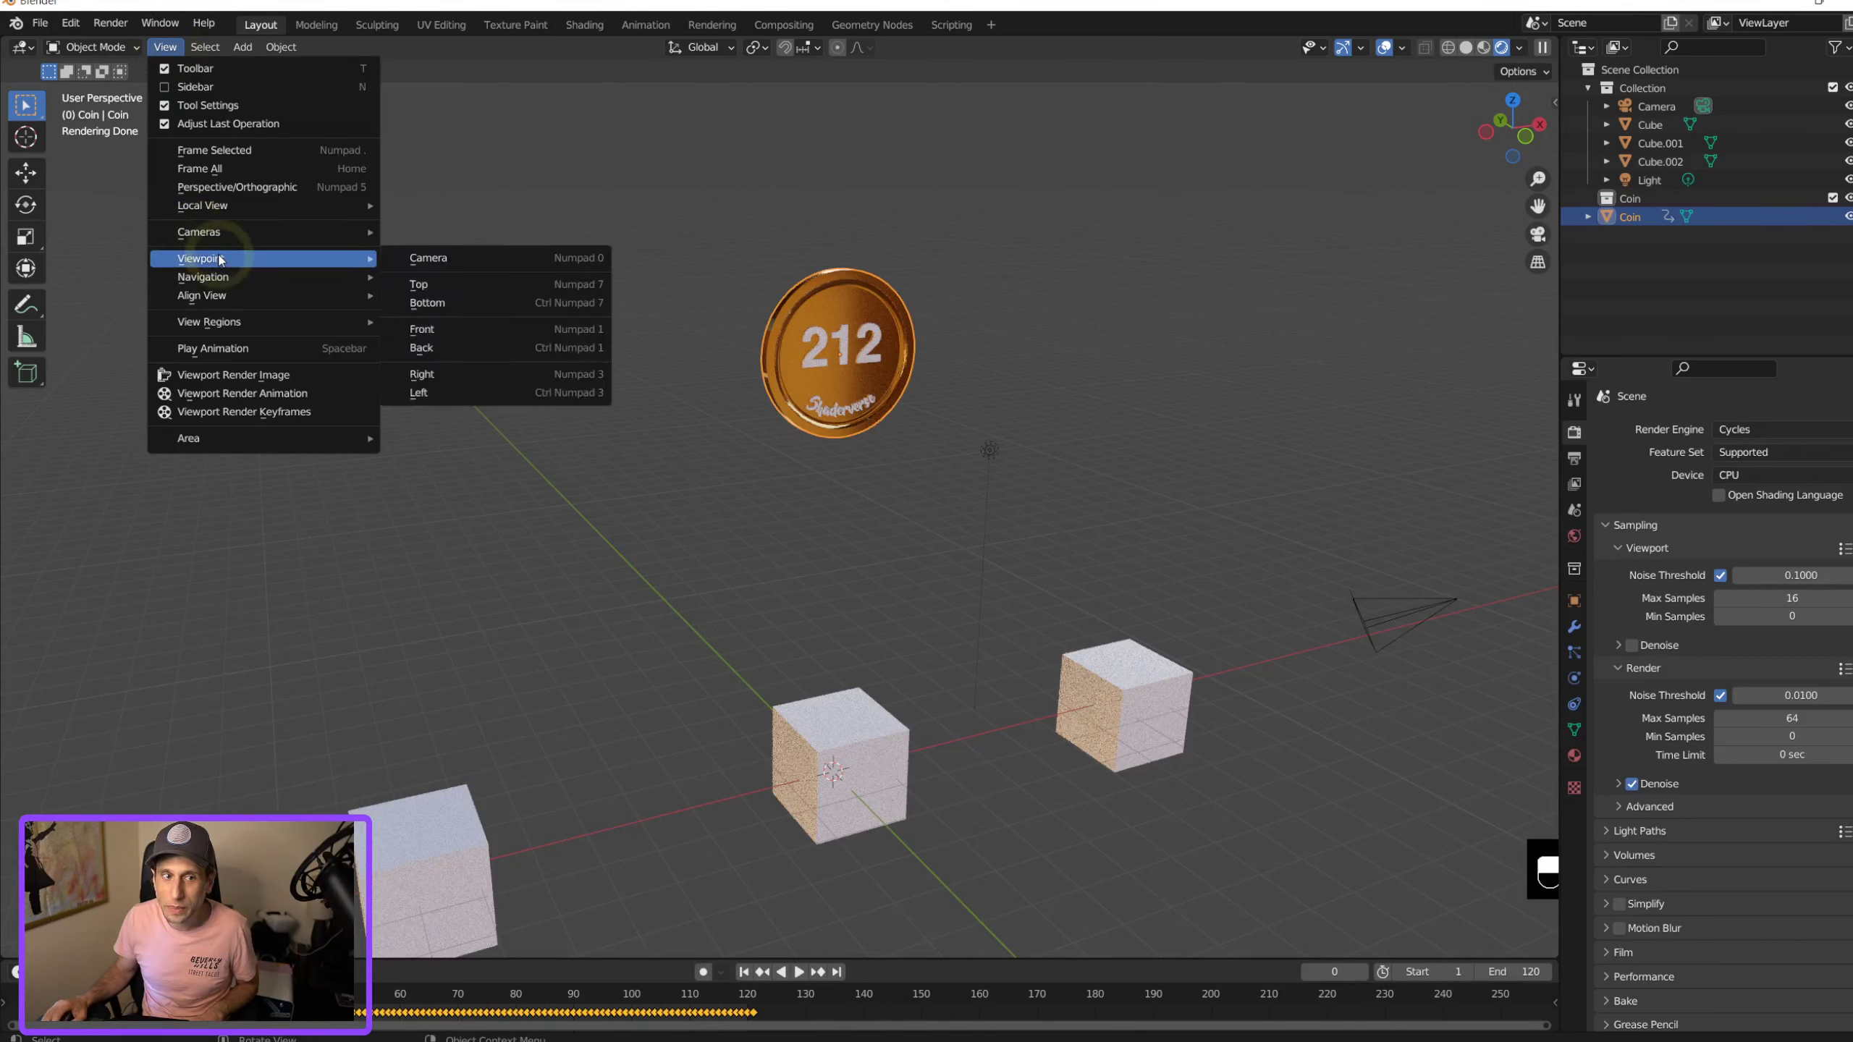
mouse_move(239, 207)
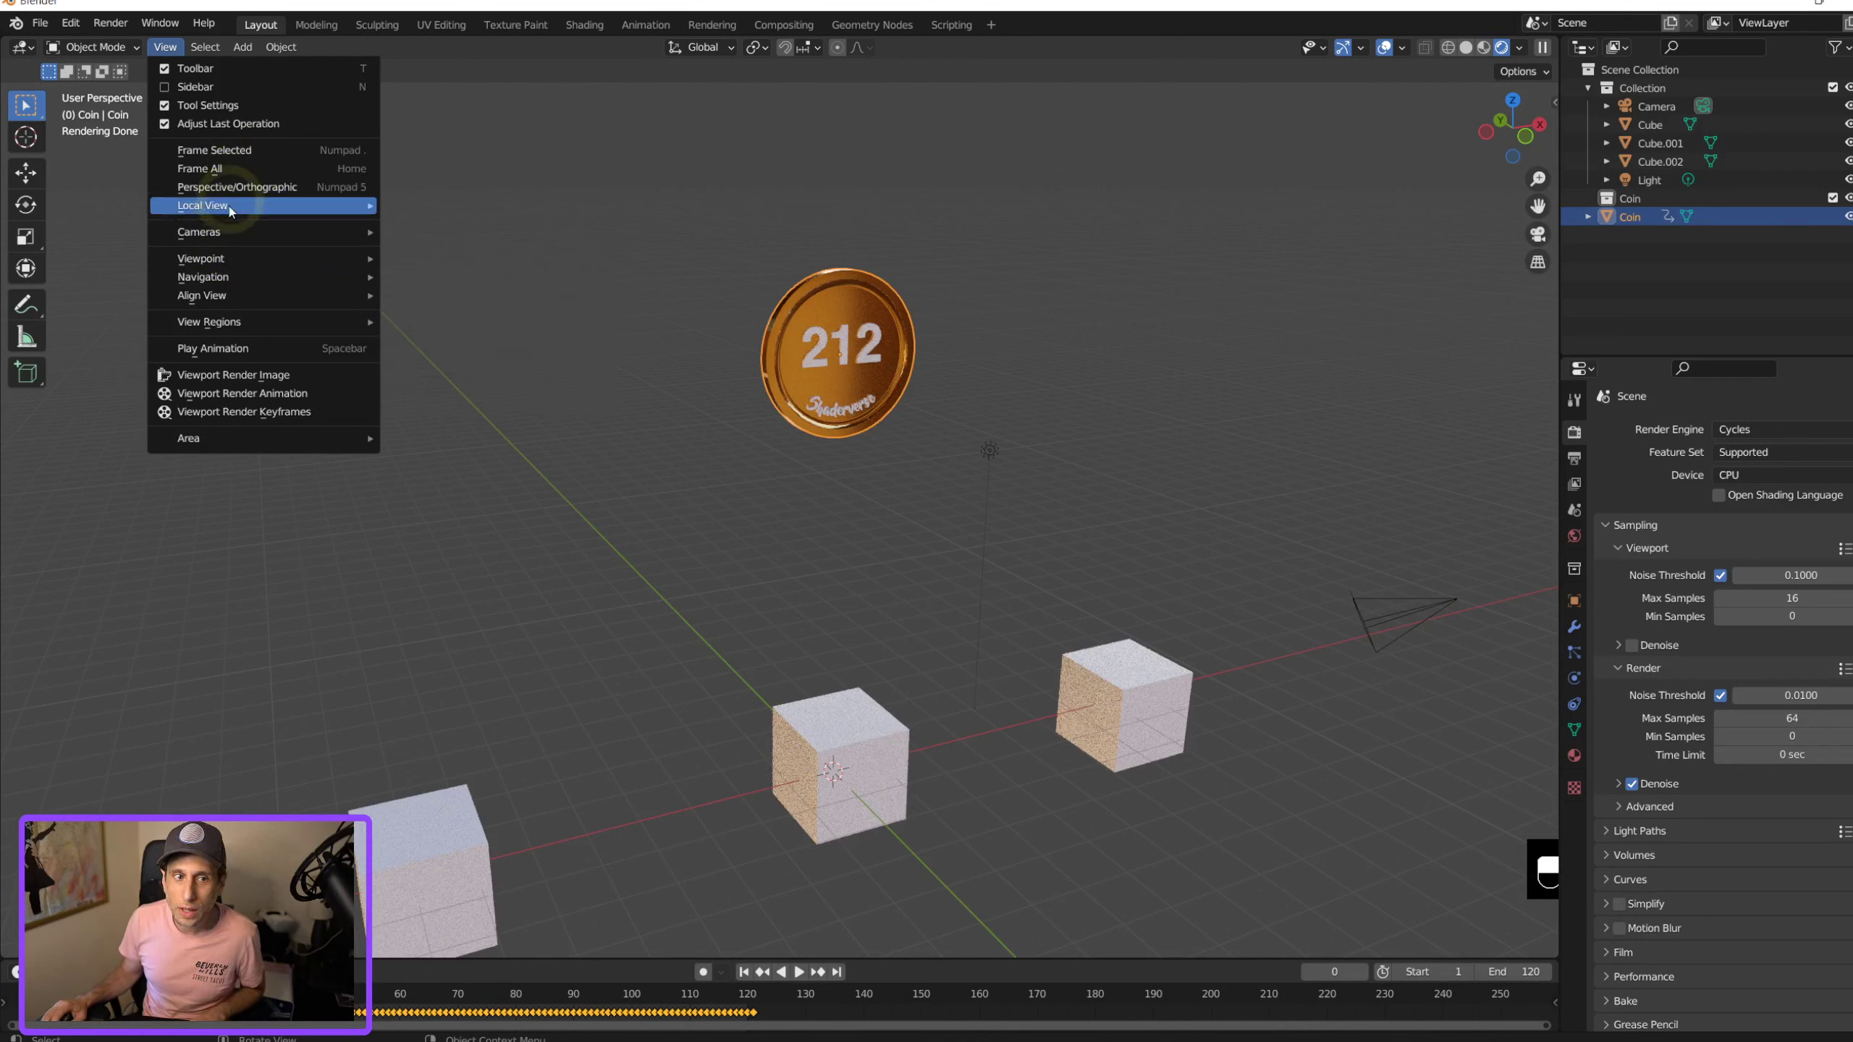
mouse_move(226, 309)
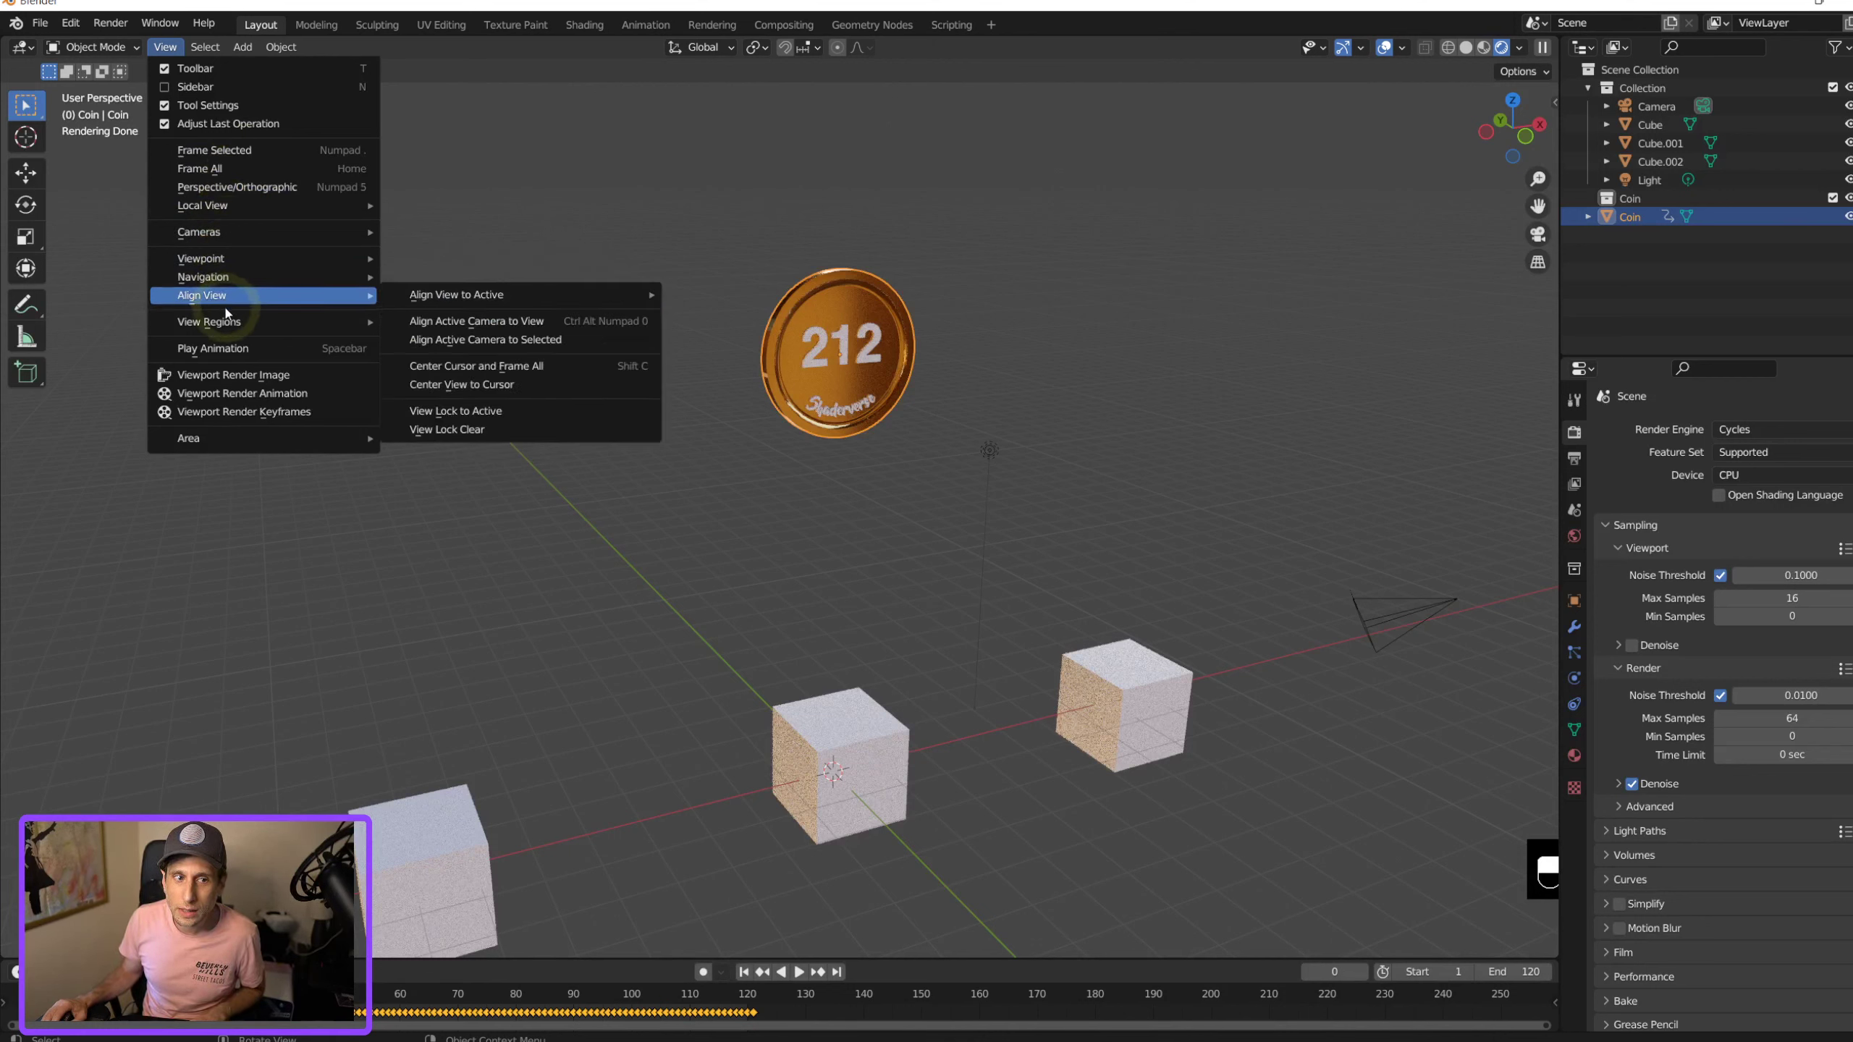
click(480, 322)
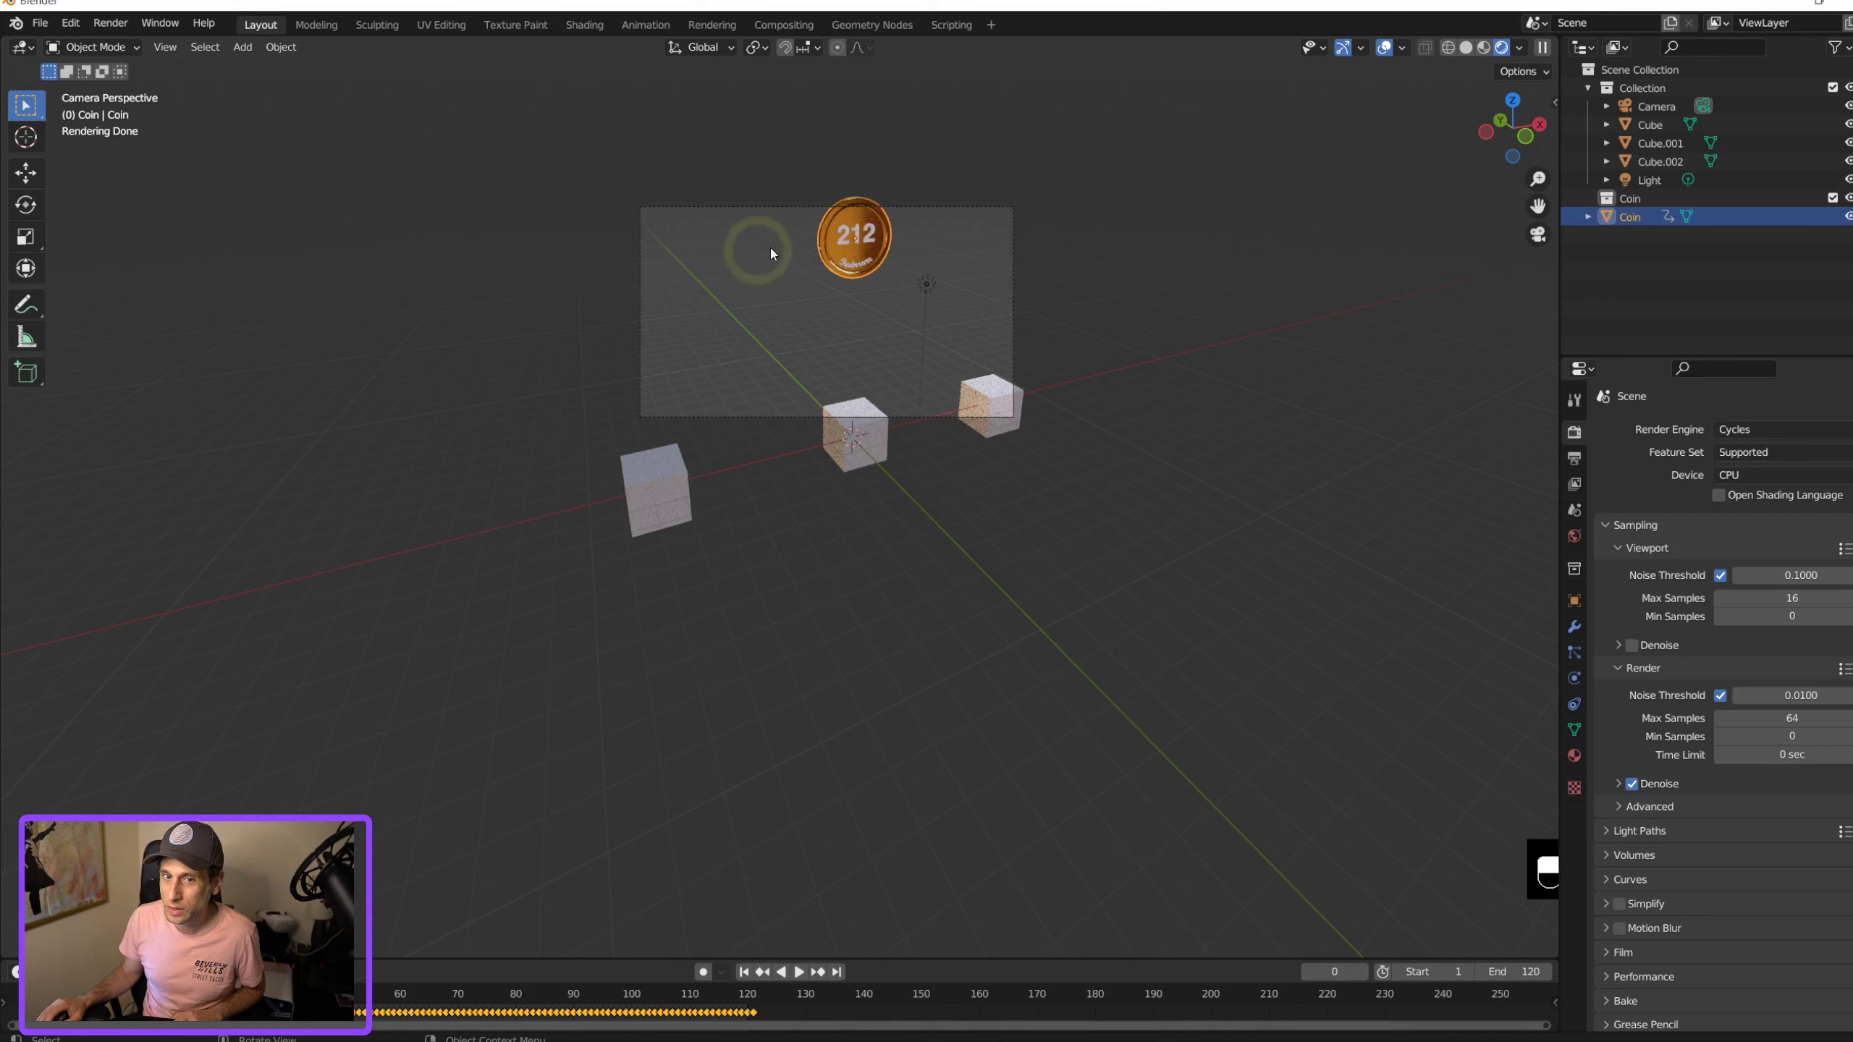
Step: Move the camera upward so the coin sits near the centre of the camera frame
click(782, 209)
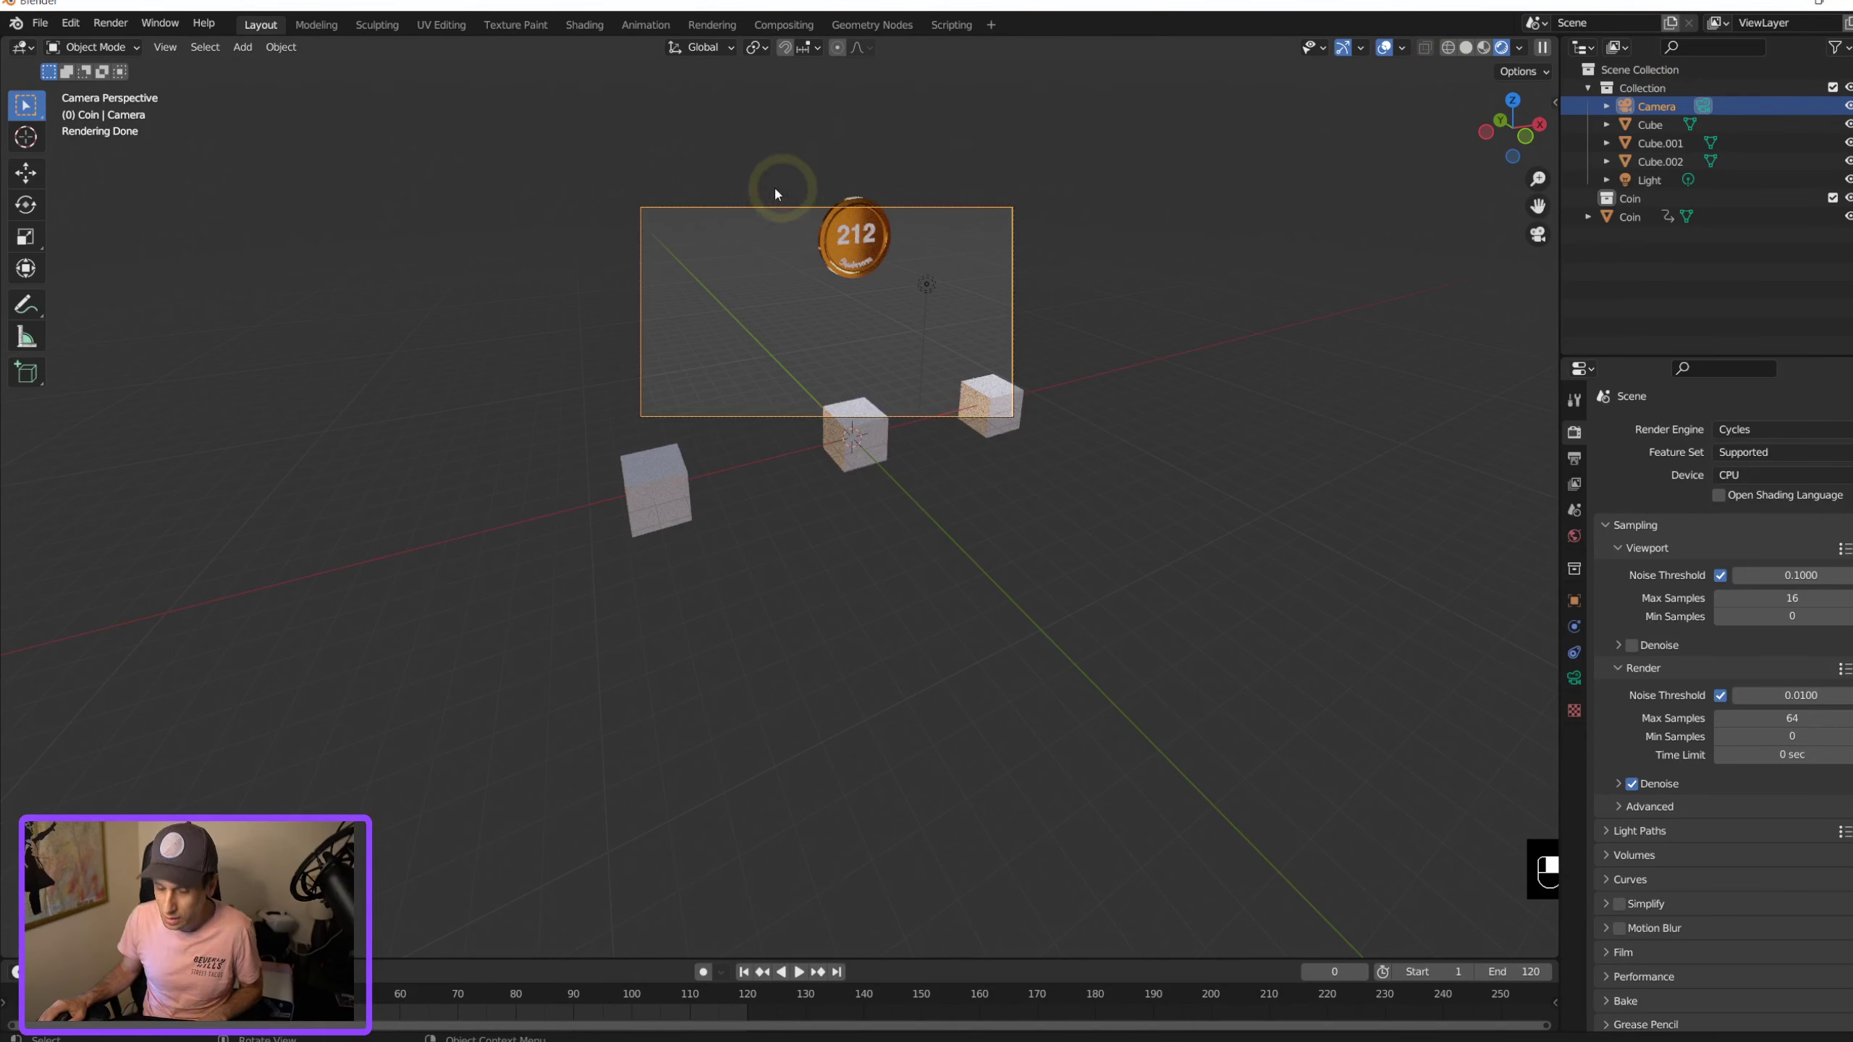
key(g)
drag(726, 119, 780, 865)
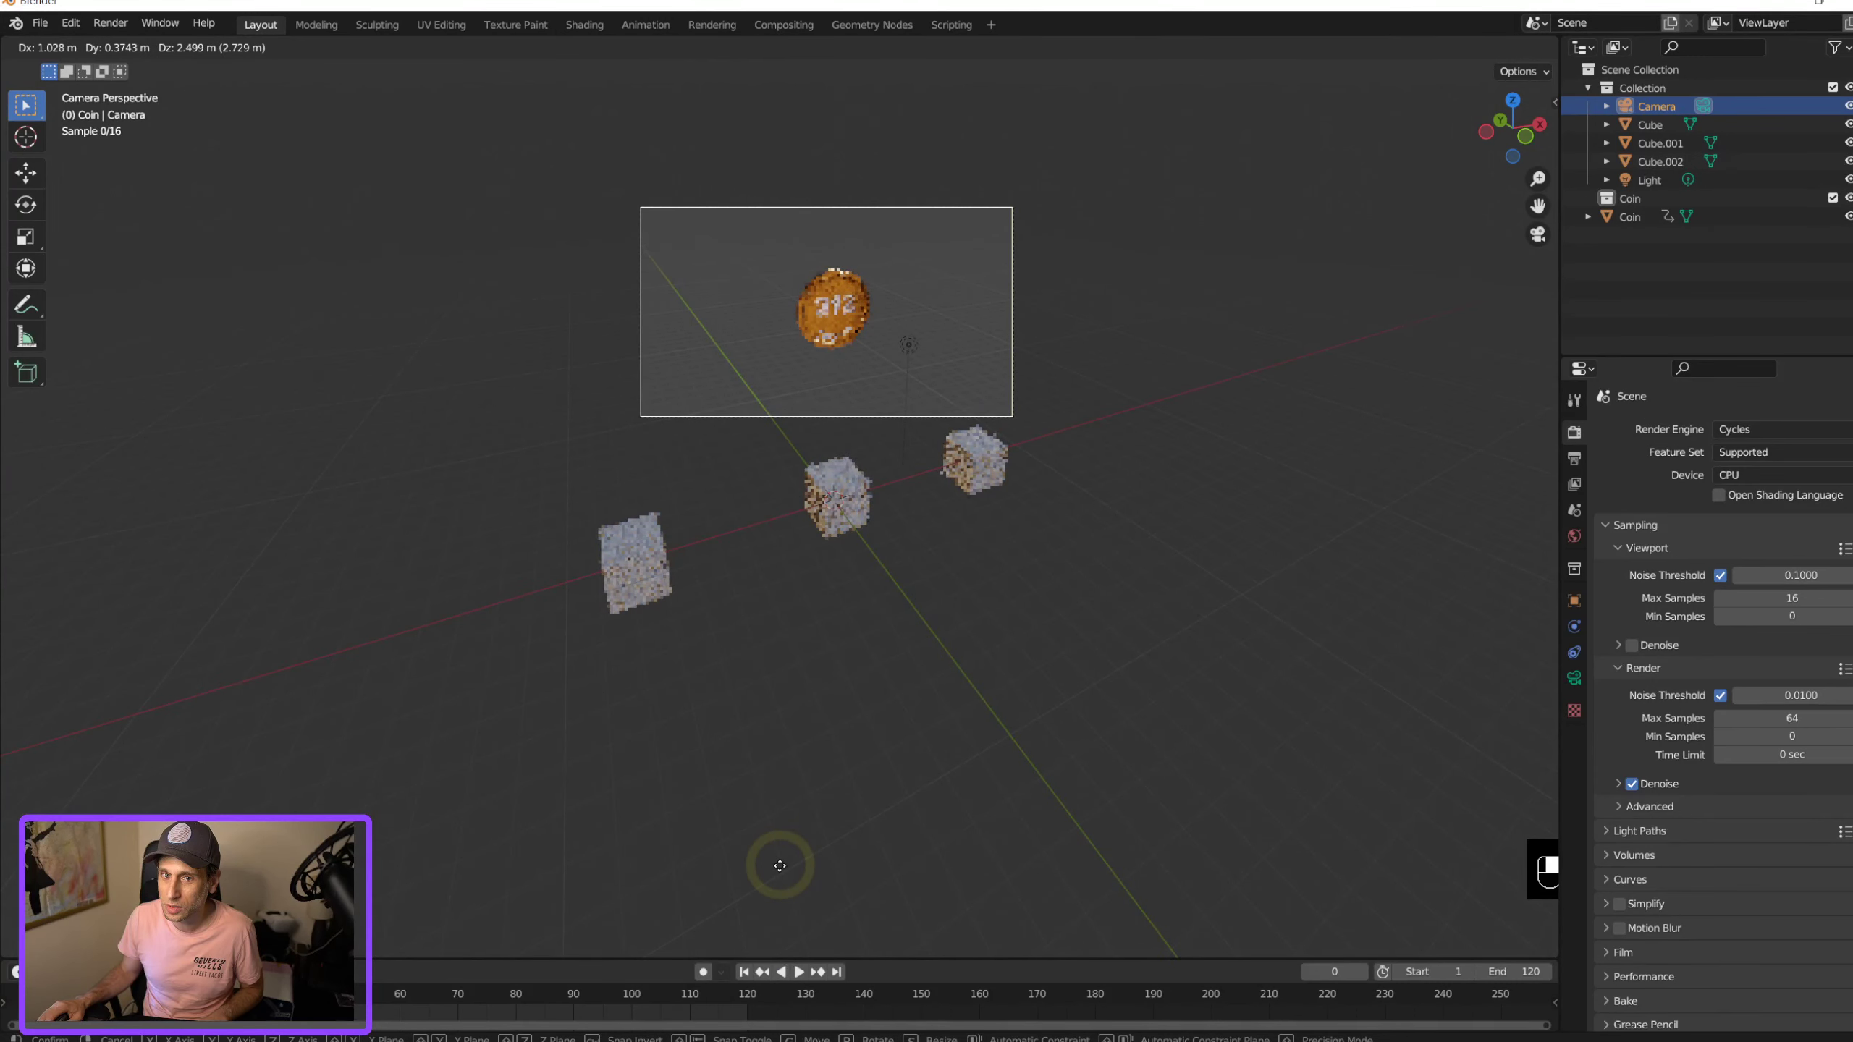
click(780, 866)
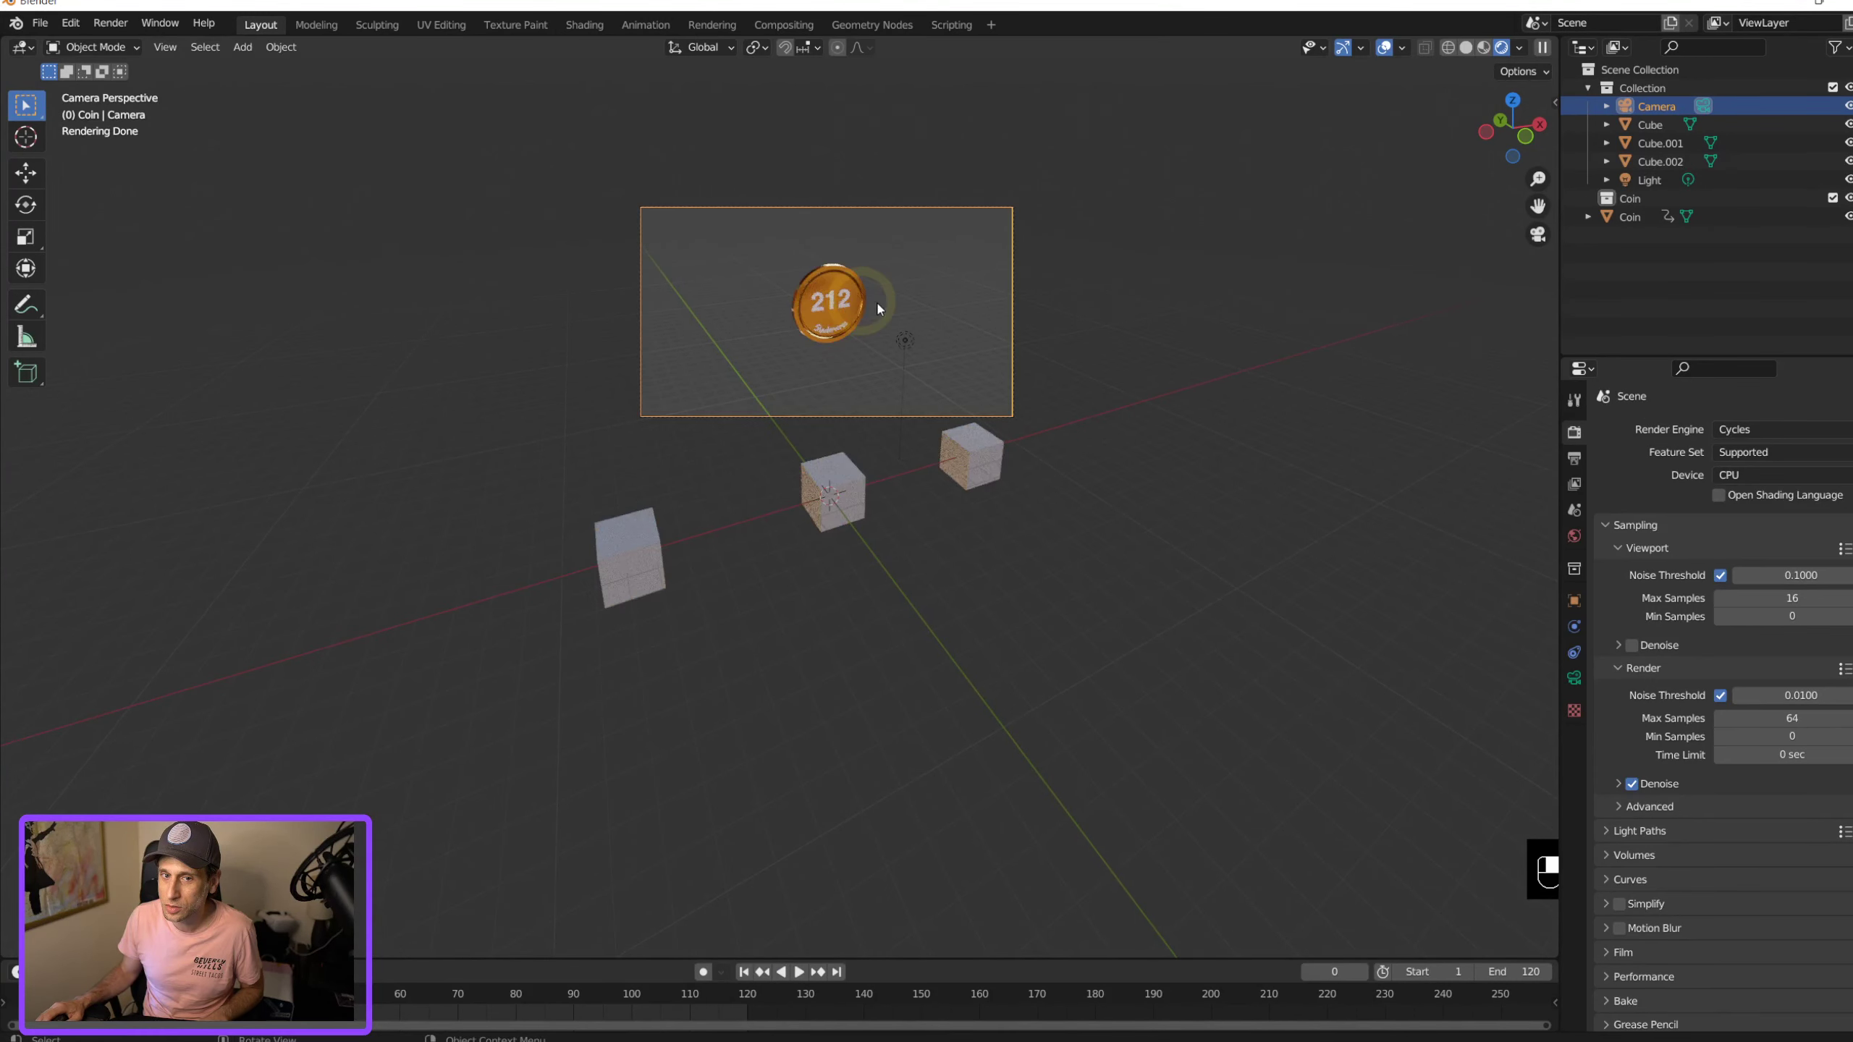
Step: Set the camera's focal length to 100 mm and raise the camera slightly to recentre the coin in the frame
click(1574, 682)
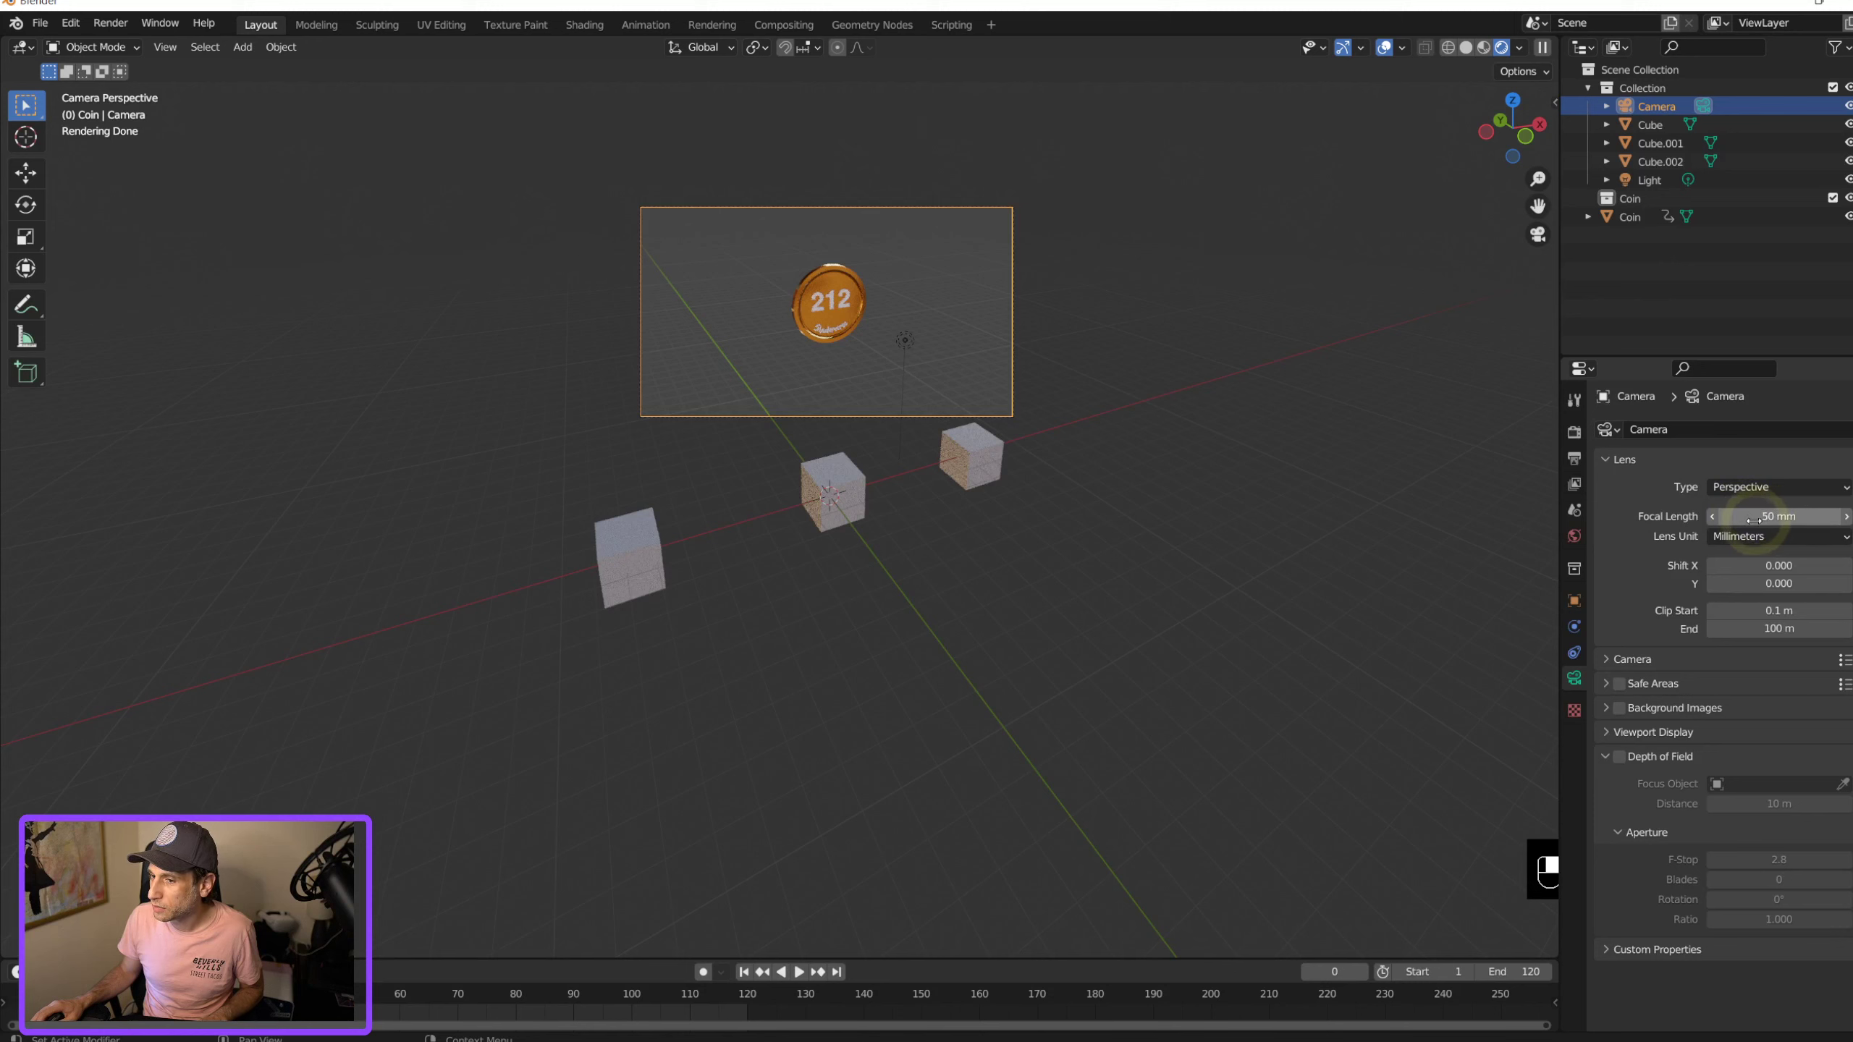
drag(1753, 519, 1796, 520)
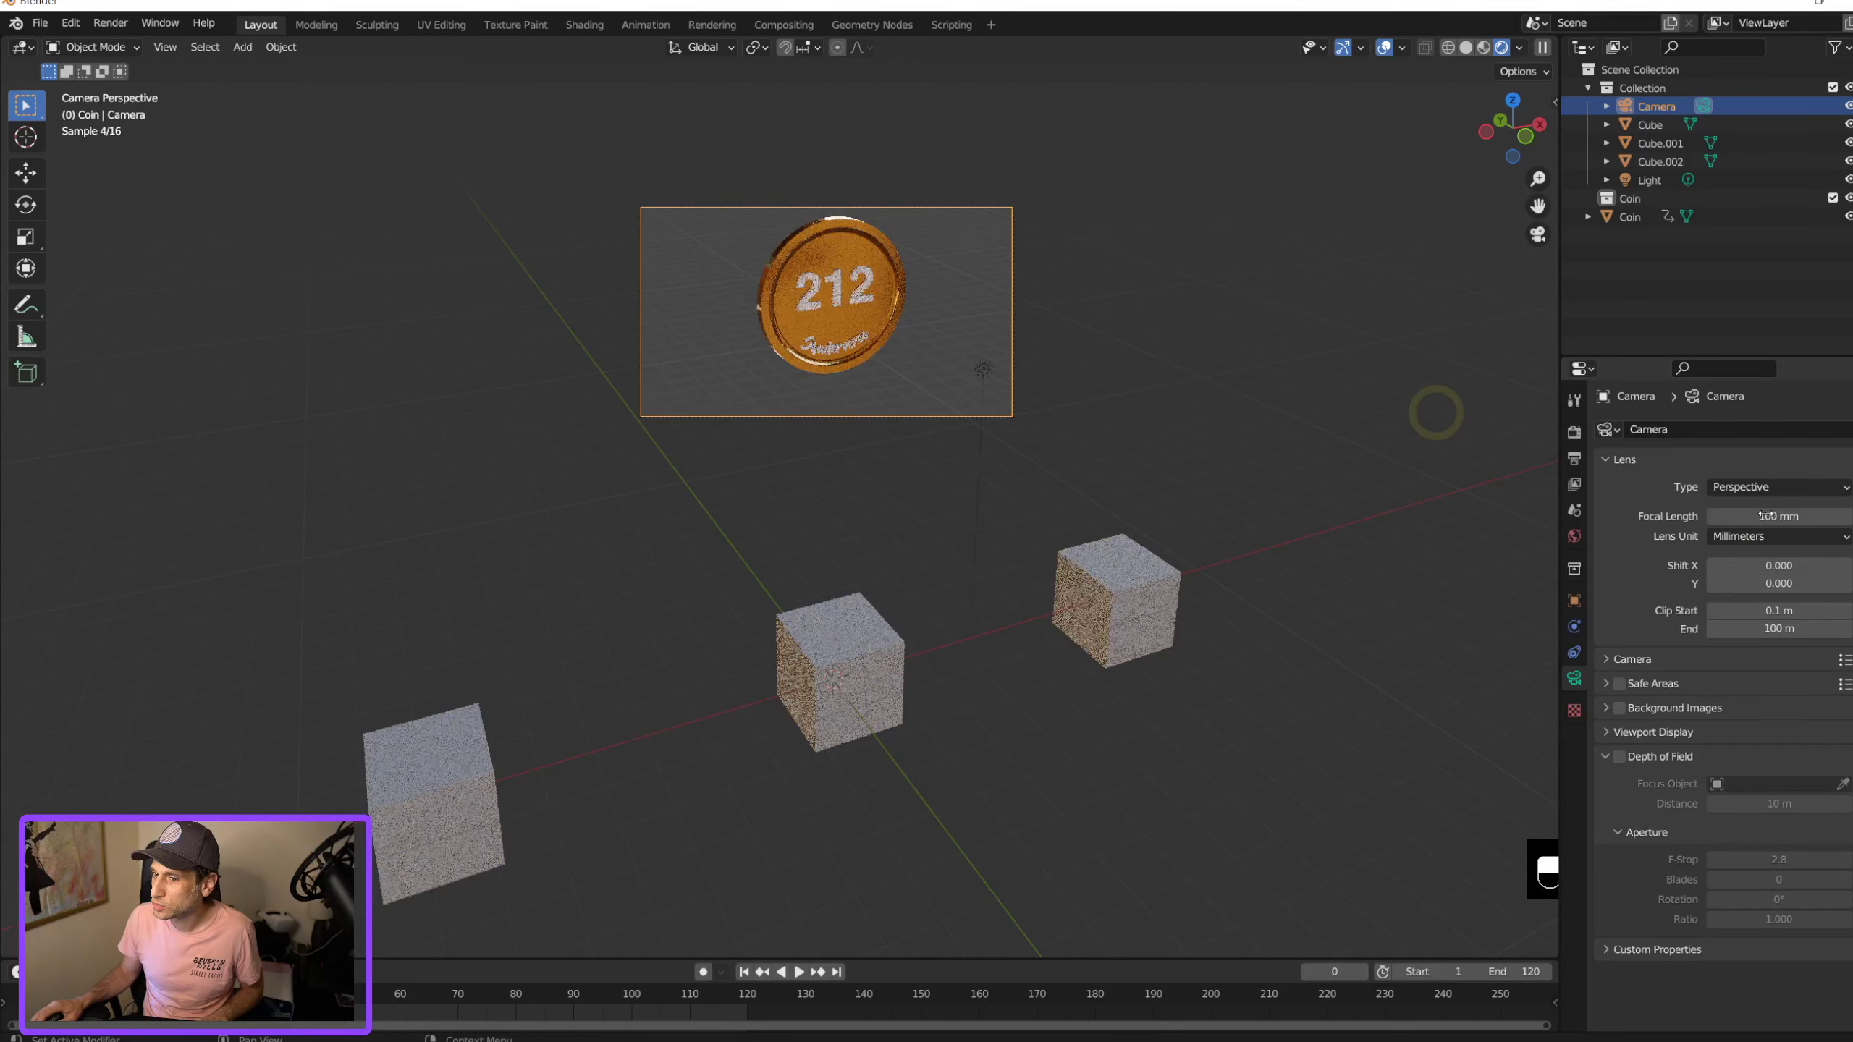
click(843, 208)
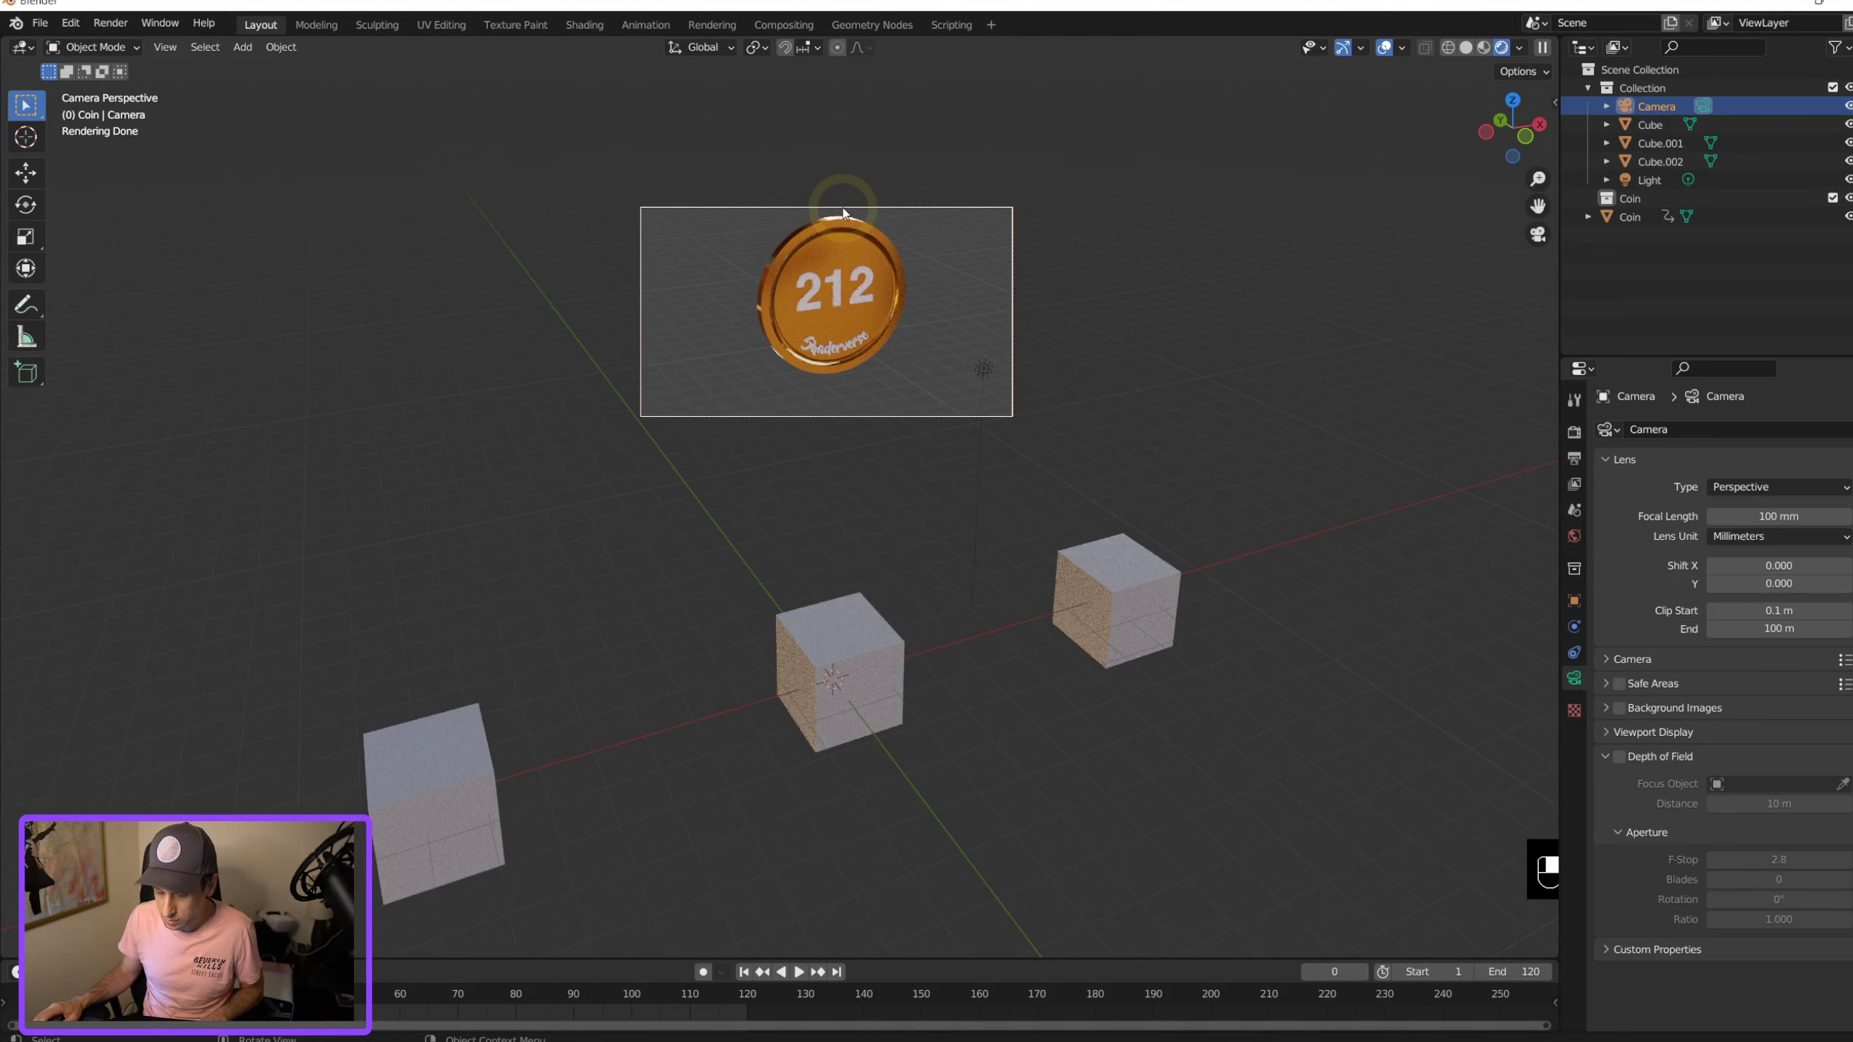
drag(842, 207, 842, 170)
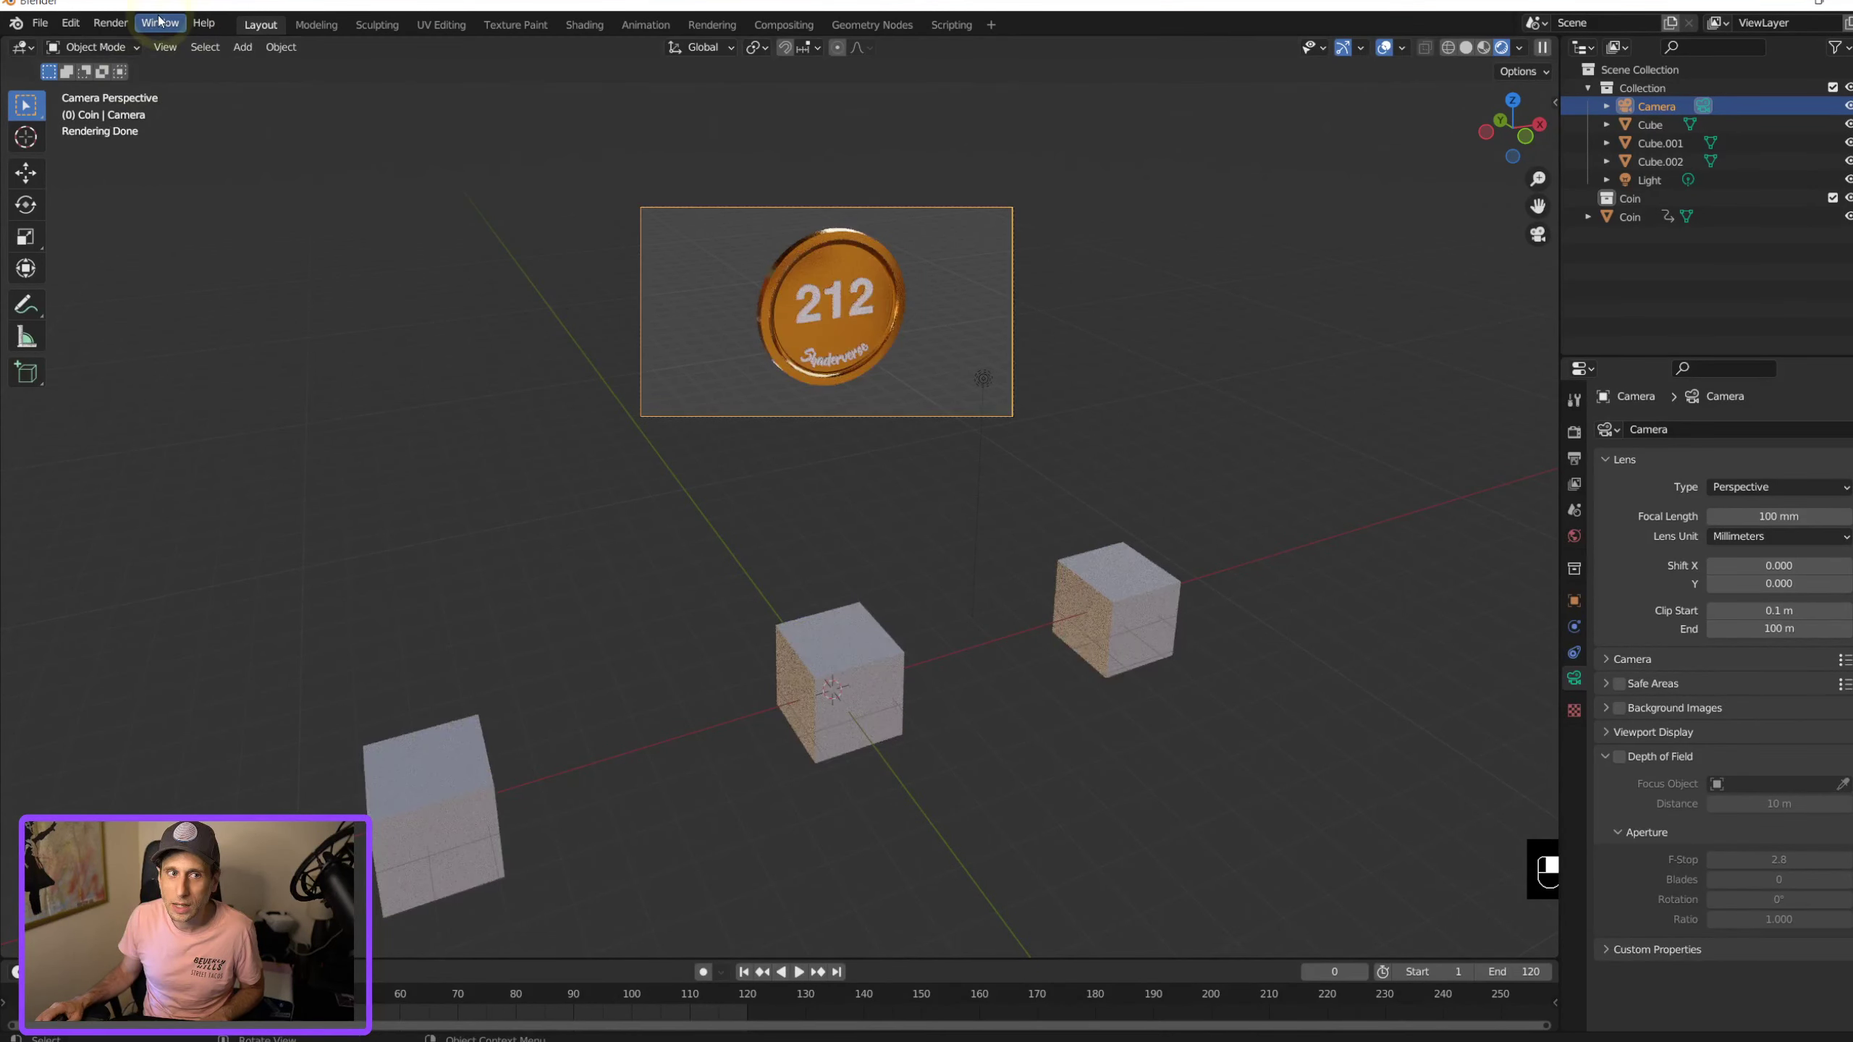
Step: Render a still image of the coin through the camera
click(106, 24)
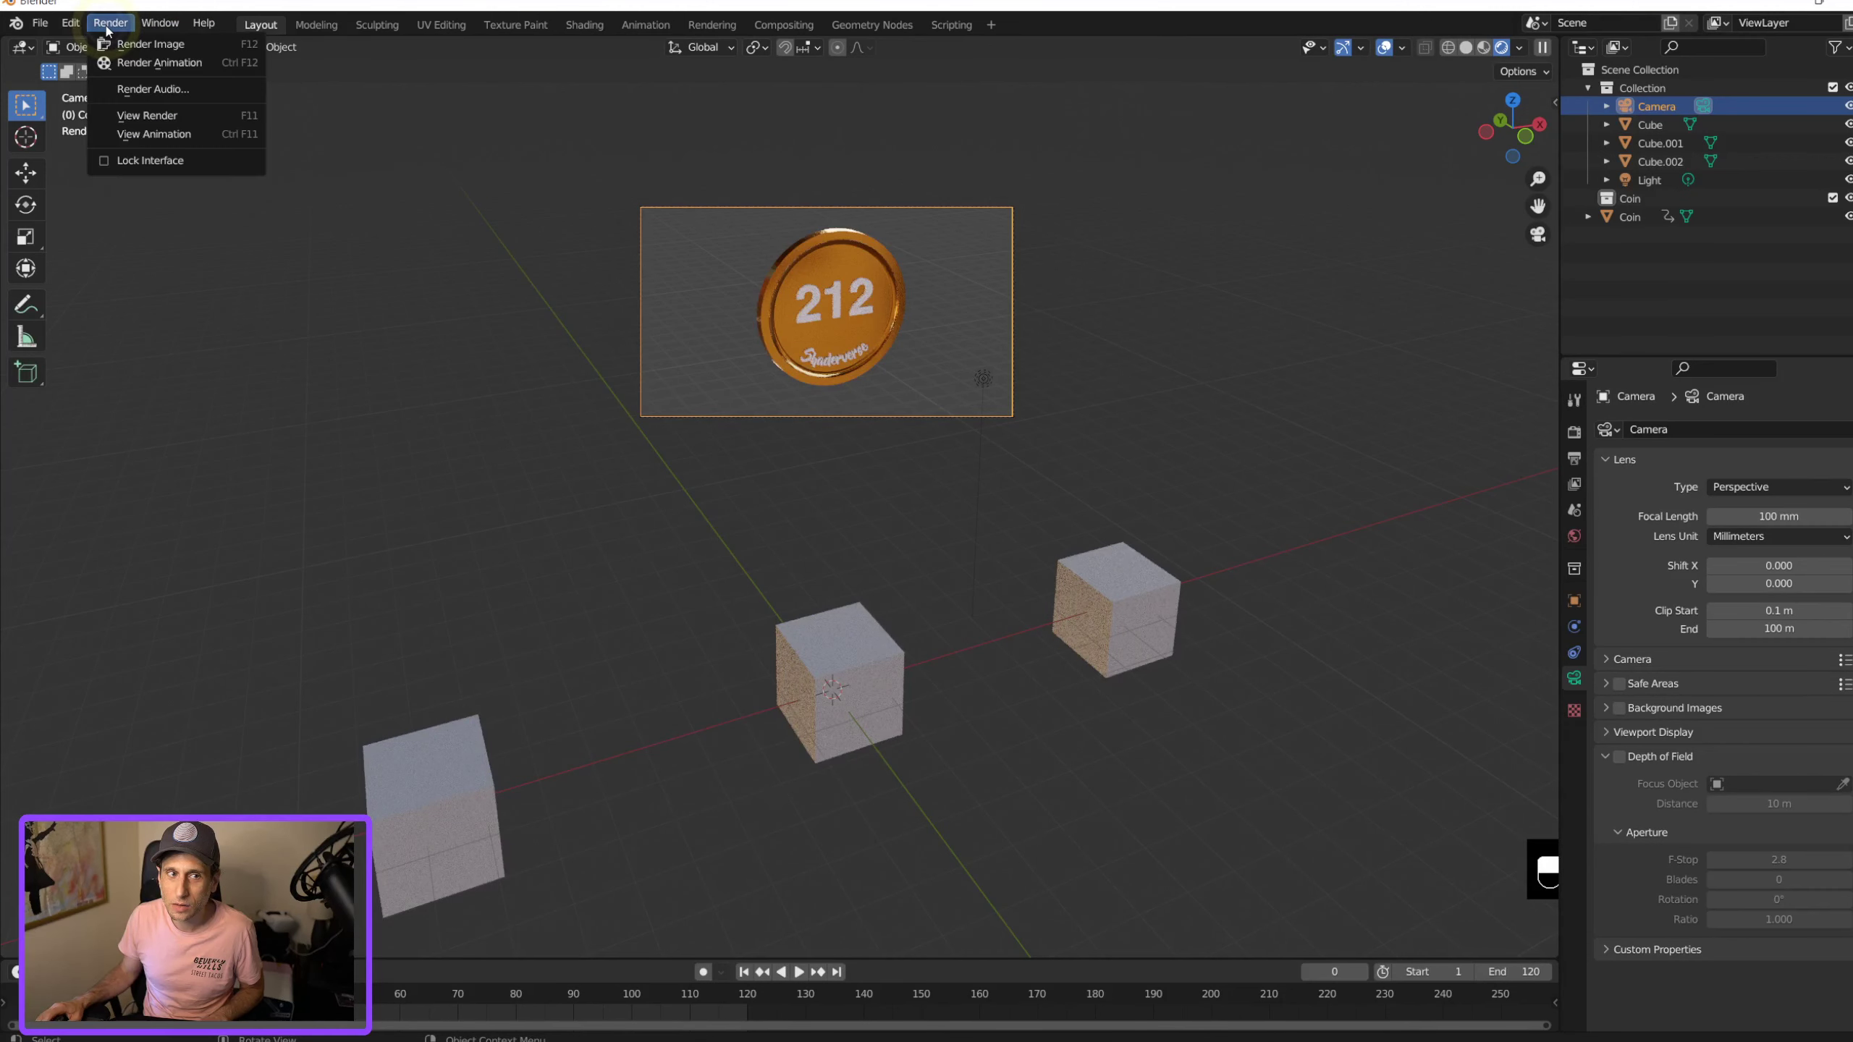
click(145, 47)
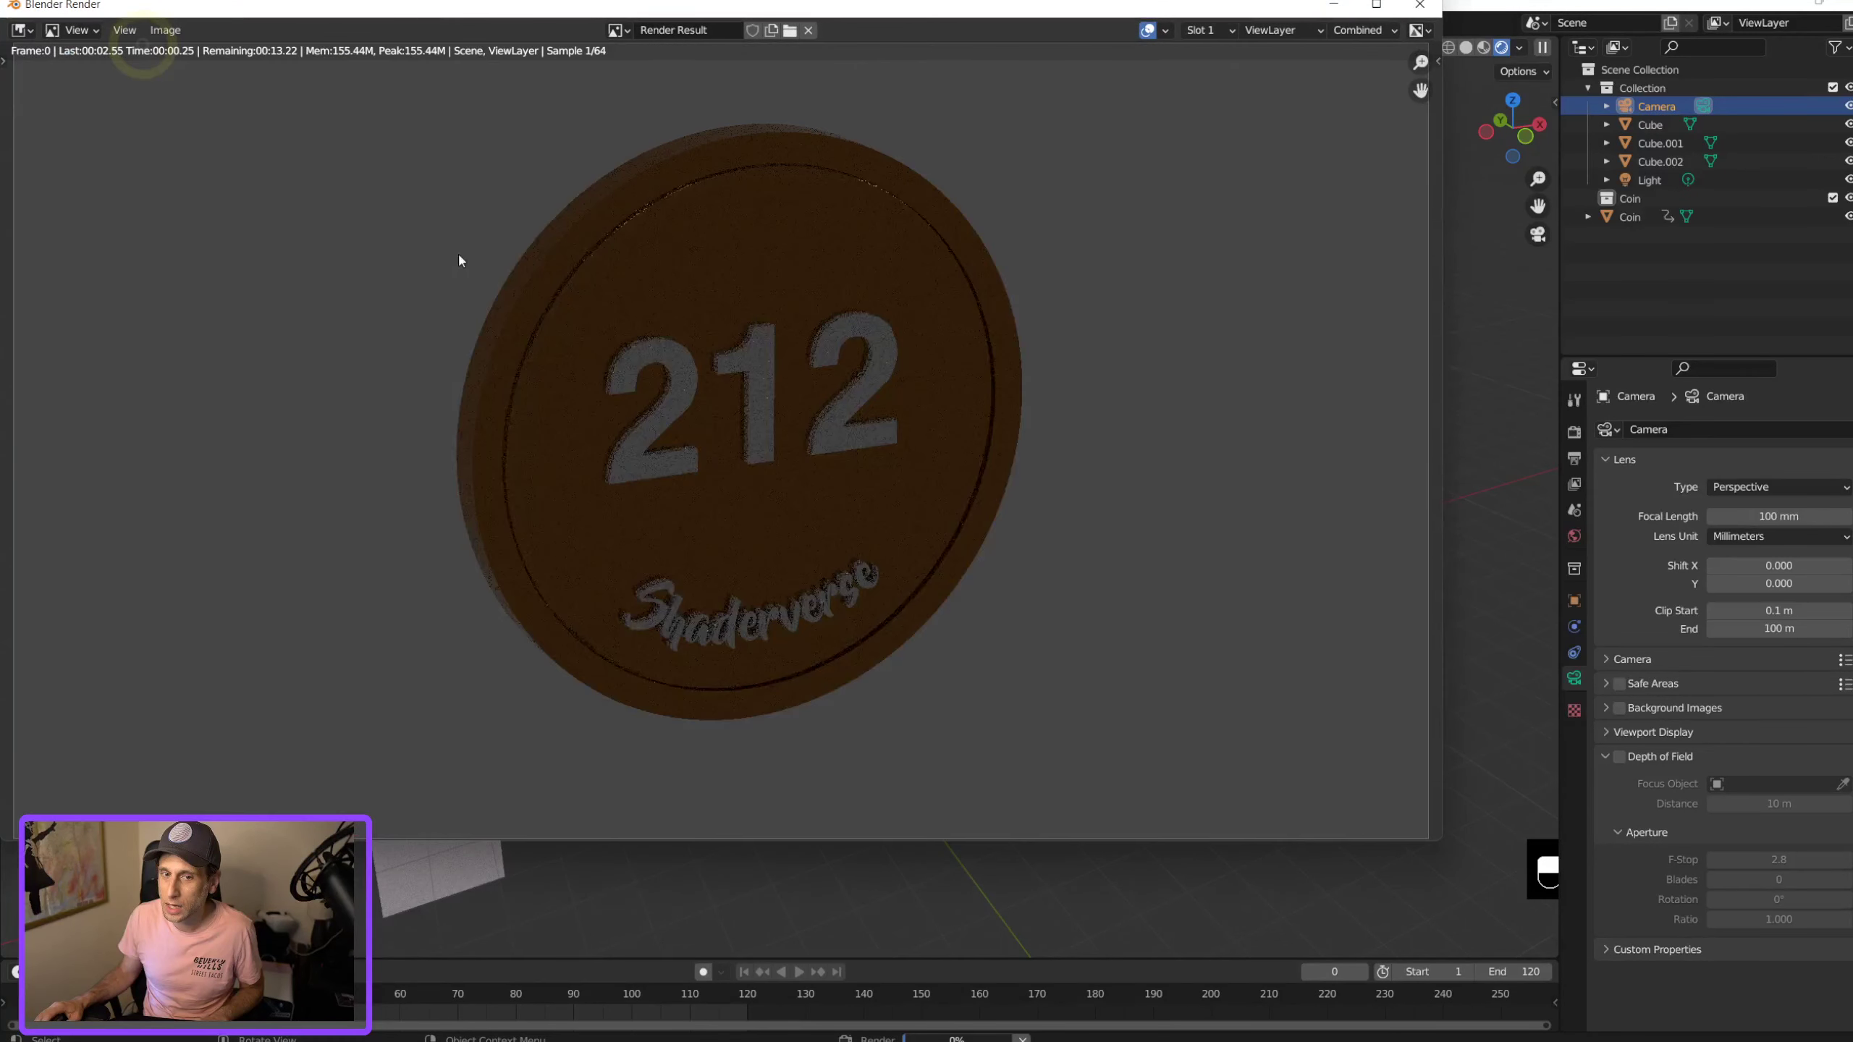